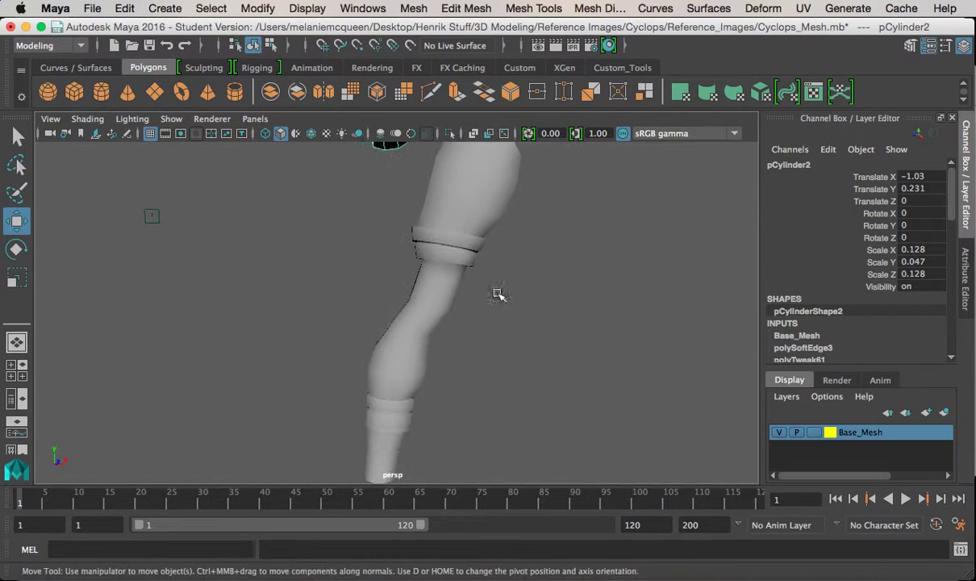
Step: Select the body meshes in the side view and add them to the Base_Mesh display layer
middle_click_drag(420, 399, 412, 298, "alt")
left_click_drag(407, 315, 443, 327, "alt")
middle_click_drag(439, 327, 431, 275, "alt")
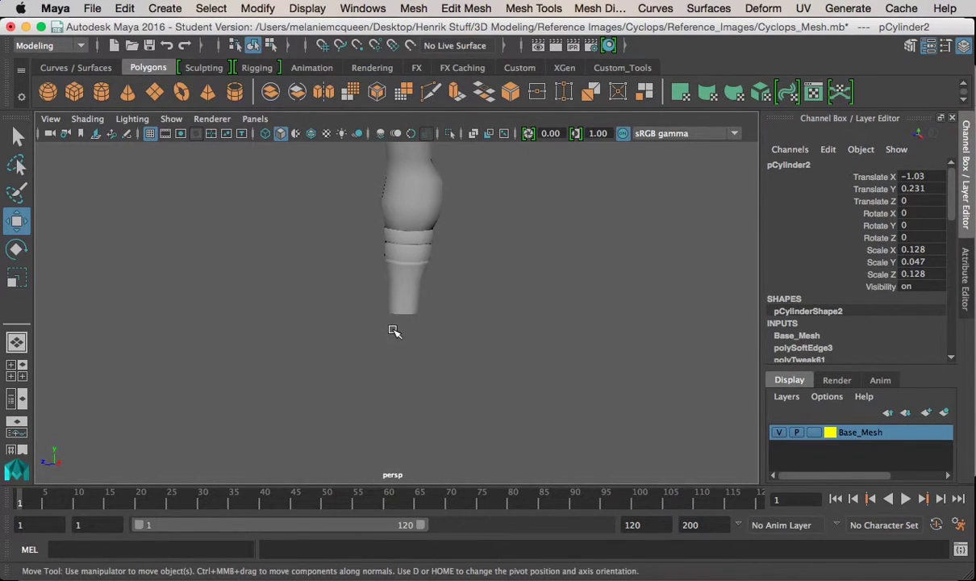
key("space")
key("space")
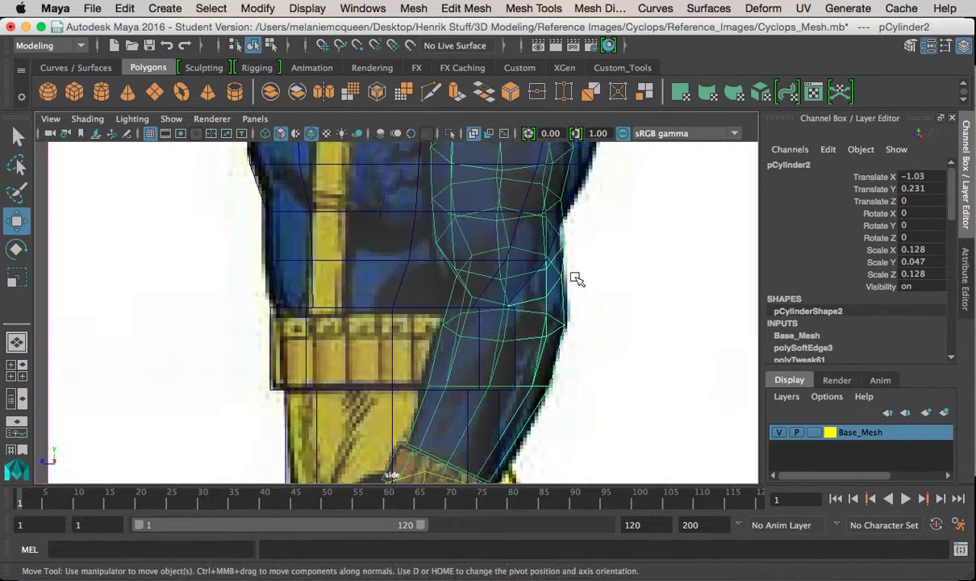
right_click_drag(580, 258, 365, 291, "alt")
left_click_drag(353, 272, 379, 306)
right_click(857, 429)
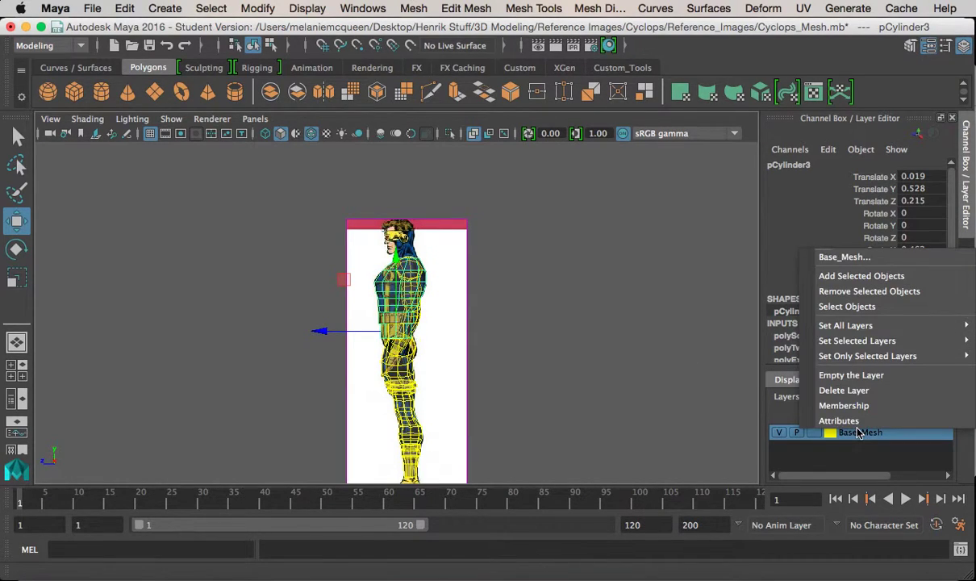
left_click(863, 281)
left_click(600, 353)
Step: Create a polygon cylinder for the foot and set its axis subdivisions to 8
middle_click_drag(557, 399, 588, 250, "alt")
right_click_drag(588, 266, 554, 304, "alt")
middle_click_drag(518, 307, 455, 250, "alt")
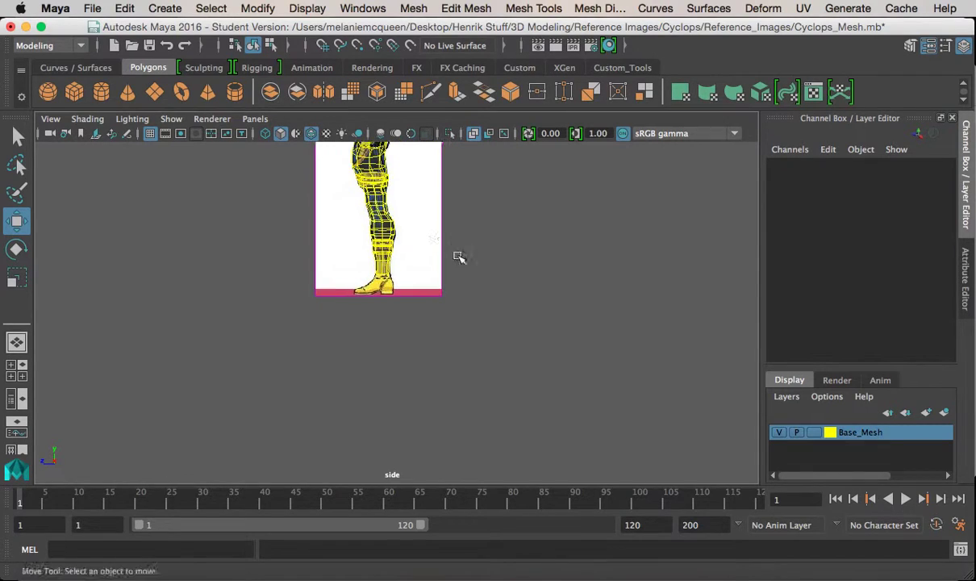
right_click_drag(455, 250, 527, 326, "alt")
middle_click_drag(482, 315, 572, 402, "alt")
right_click_drag(572, 403, 602, 432, "alt")
middle_click_drag(566, 356, 514, 374, "alt")
scroll(517, 374, "up", 6)
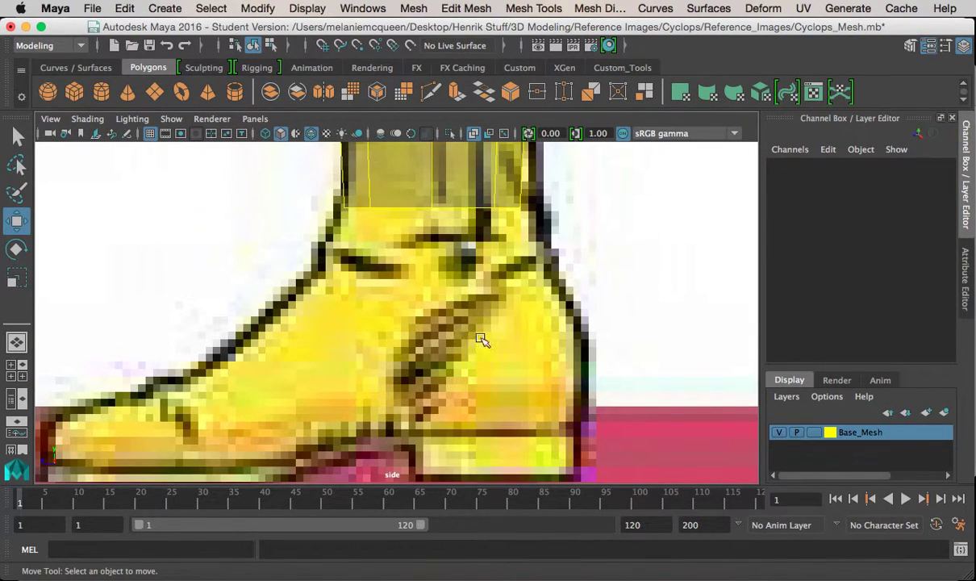
middle_click_drag(488, 358, 488, 343, "alt")
left_click(101, 93)
right_click_drag(586, 358, 484, 331, "alt")
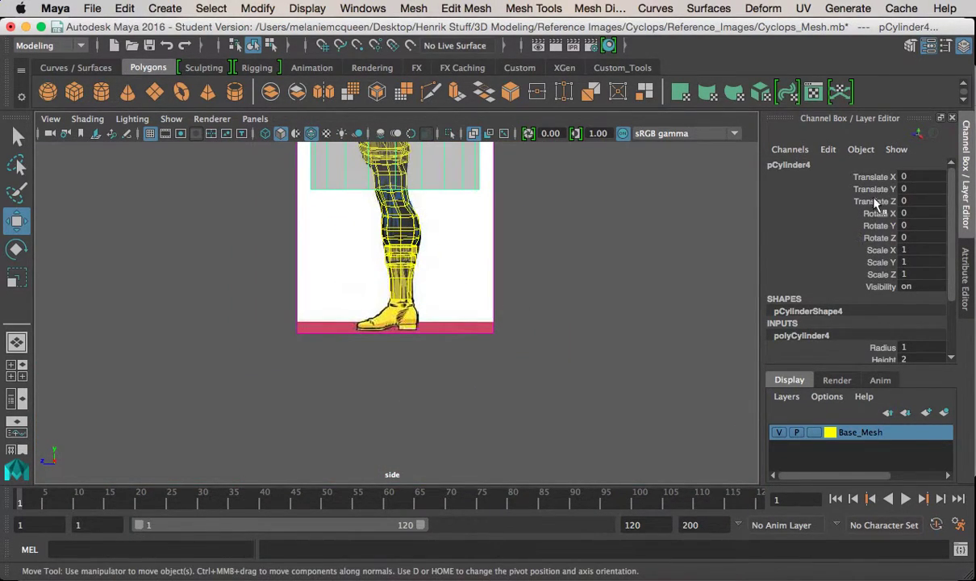
left_click(967, 266)
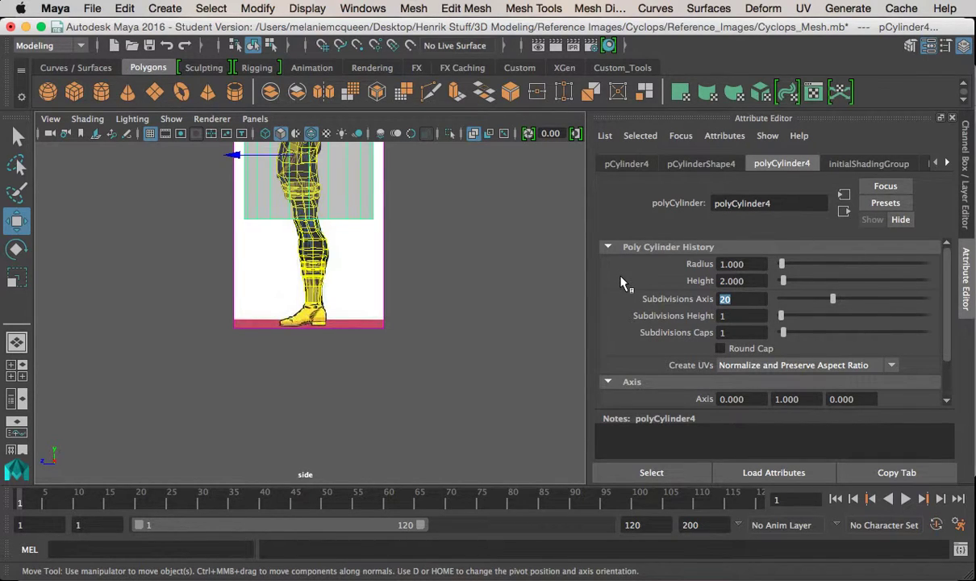
Step: Scale the cylinder down and place it over the boot's heel in the side view, at about Y -2.48, Z -0.15
middle_click_drag(305, 218, 348, 300, "alt")
left_click_drag(330, 265, 255, 353)
key("r")
scroll(272, 353, "up", 5)
key("w")
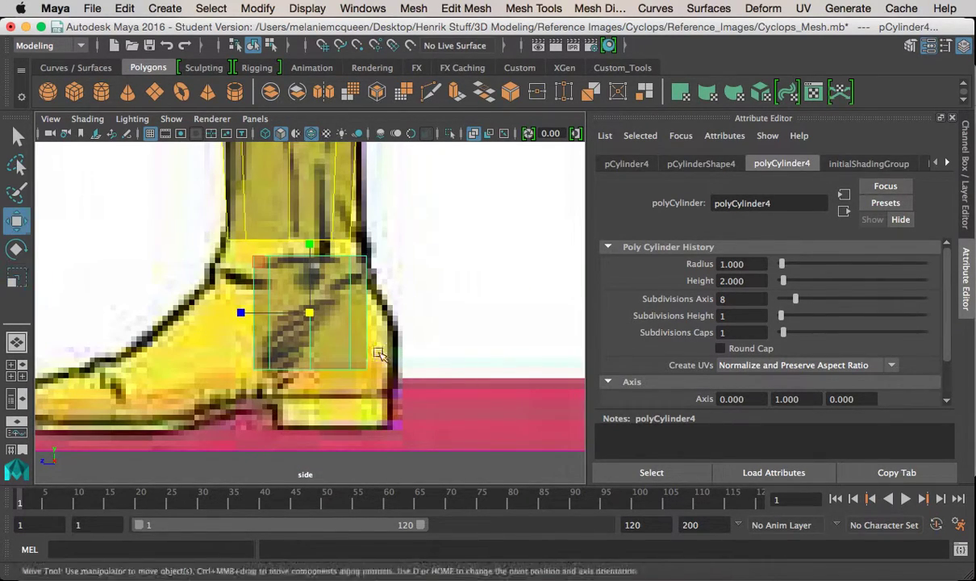
left_click_drag(315, 318, 342, 343)
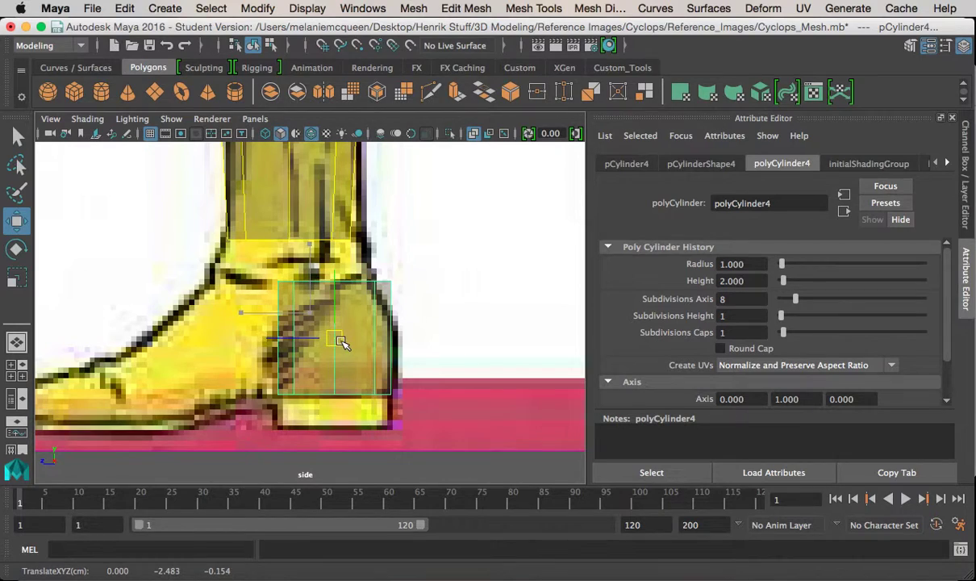
Step: Lower the cylinder's top ring of vertices to shorten it to the straight back part of the heel
right_click_drag(367, 175, 334, 154)
left_click_drag(332, 289, 422, 286)
left_click_drag(338, 206, 352, 290)
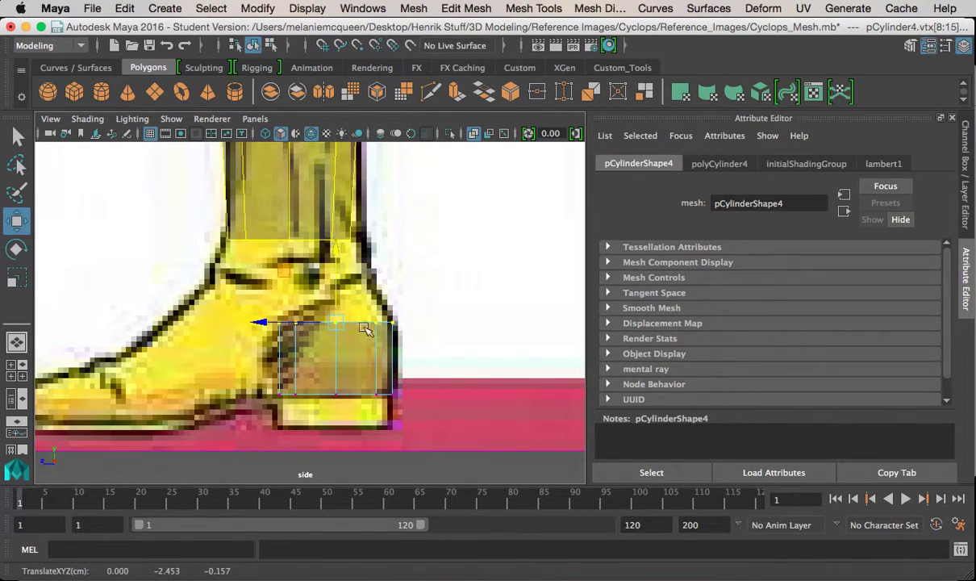
Step: Delete the toe-side half of the heel cylinder's faces together with its cap faces
right_click_drag(364, 187, 442, 150)
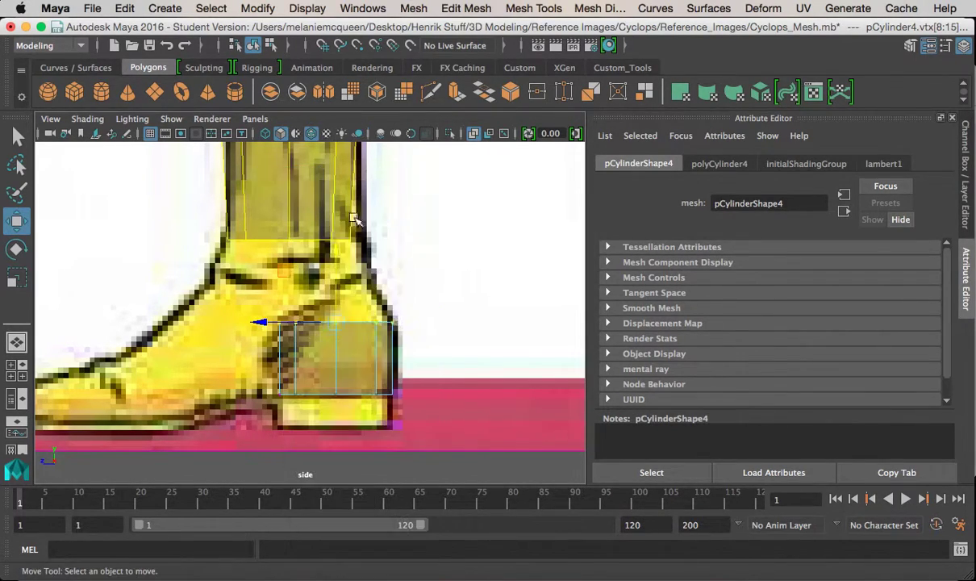
left_click(279, 303)
left_click_drag(317, 427, 317, 427)
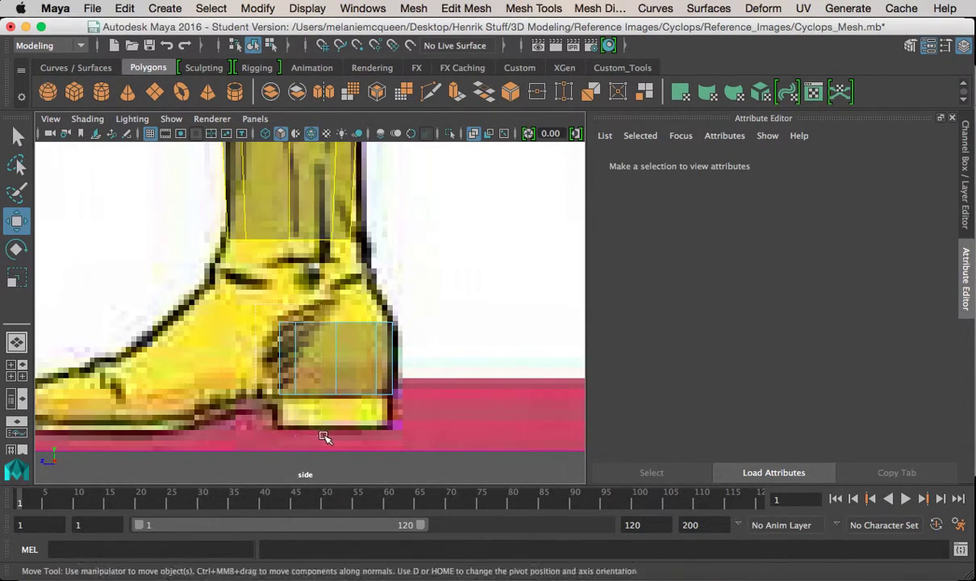
left_click(307, 472)
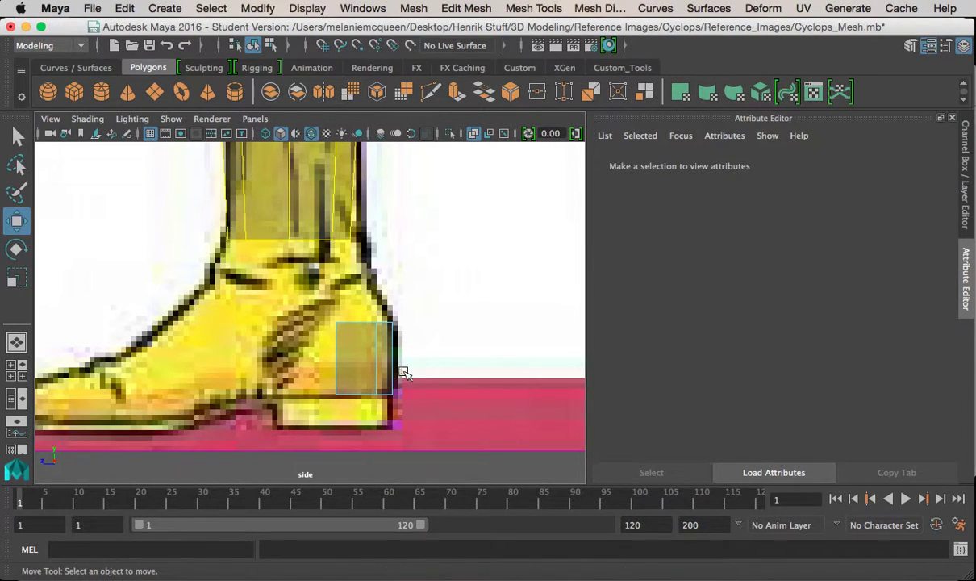
key("space")
left_click_drag(426, 236, 598, 298, "alt")
key("Delete")
Step: Return the heel piece to object mode and move it sideways onto the boot's heel, at about X -1.016
mouse_move(228, 372)
middle_mouse_down("alt")
mouse_move(214, 331)
mouse_move(236, 216)
middle_mouse_up("alt")
mouse_move(233, 392)
middle_mouse_down("alt")
mouse_move(219, 289)
mouse_move(204, 344)
middle_mouse_up("alt")
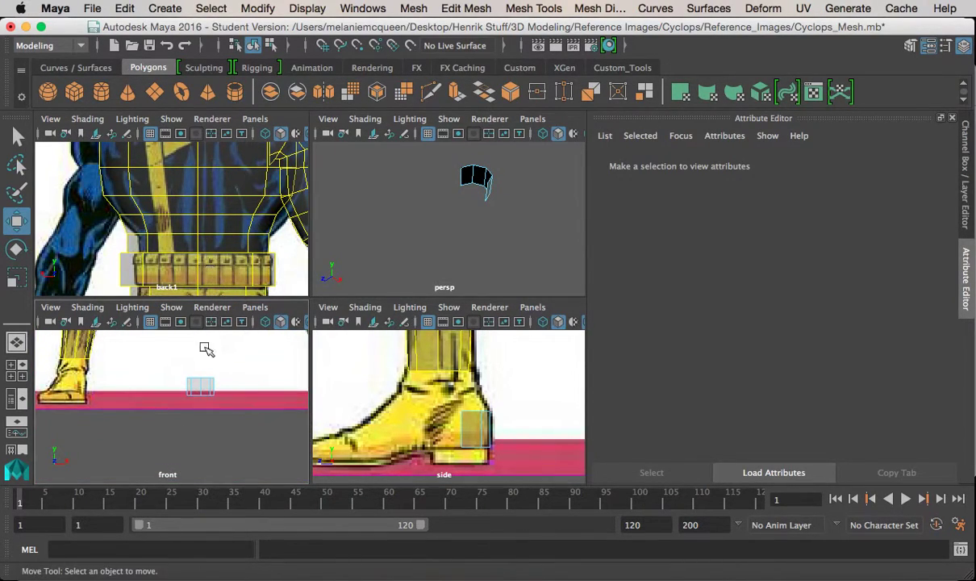
right_click_drag(201, 381, 222, 378)
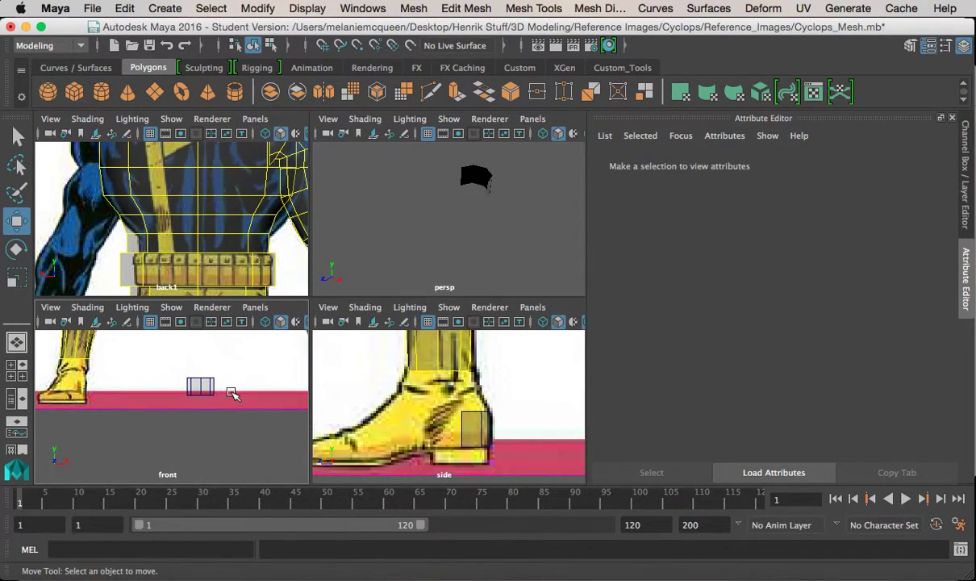
left_click(200, 385)
left_click_drag(273, 380, 144, 402)
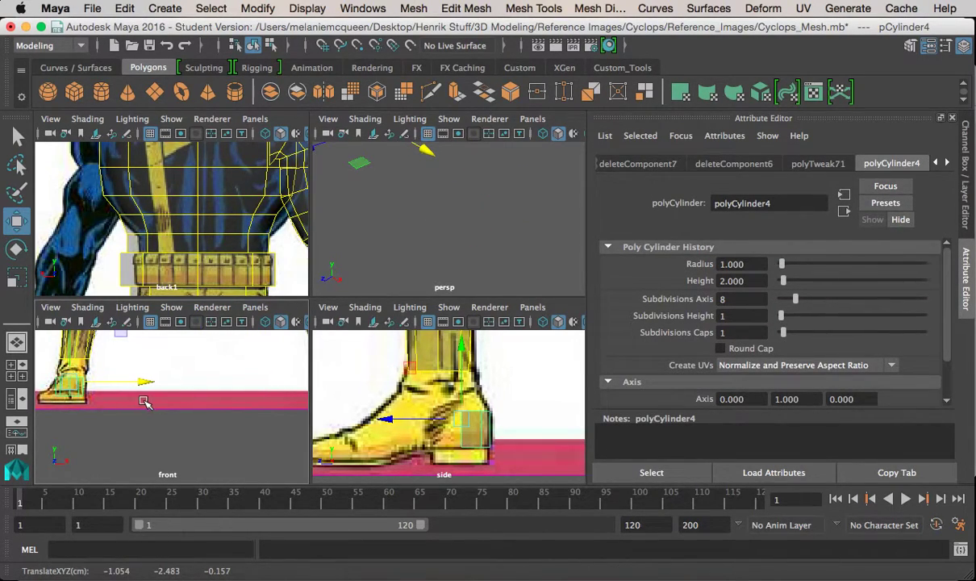
key("space")
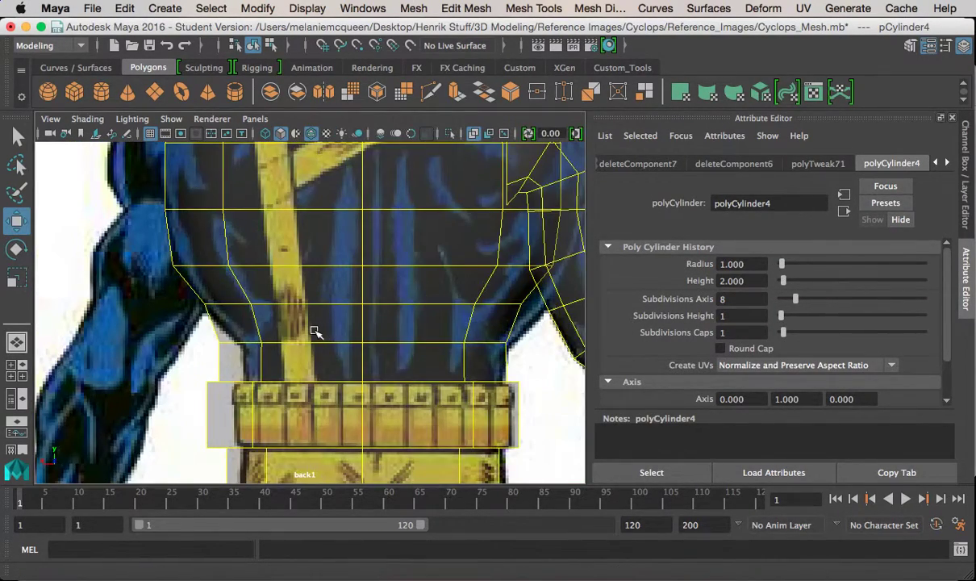
key("f")
mouse_move(236, 305)
left_mouse_down()
mouse_move(265, 314)
mouse_move(244, 315)
left_mouse_up()
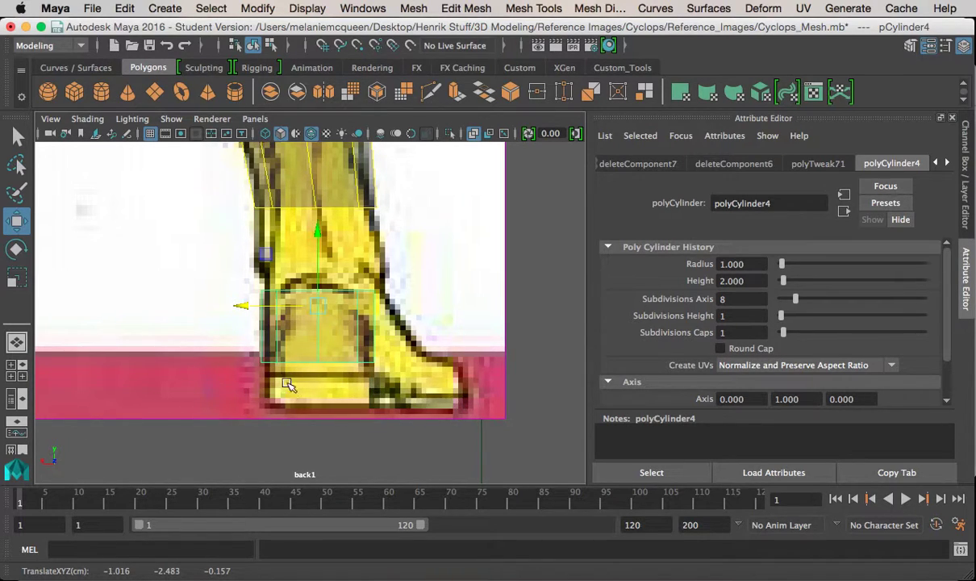
Step: Extrude the heel piece's top border edges and move them up and forward along the back of the boot
key("space")
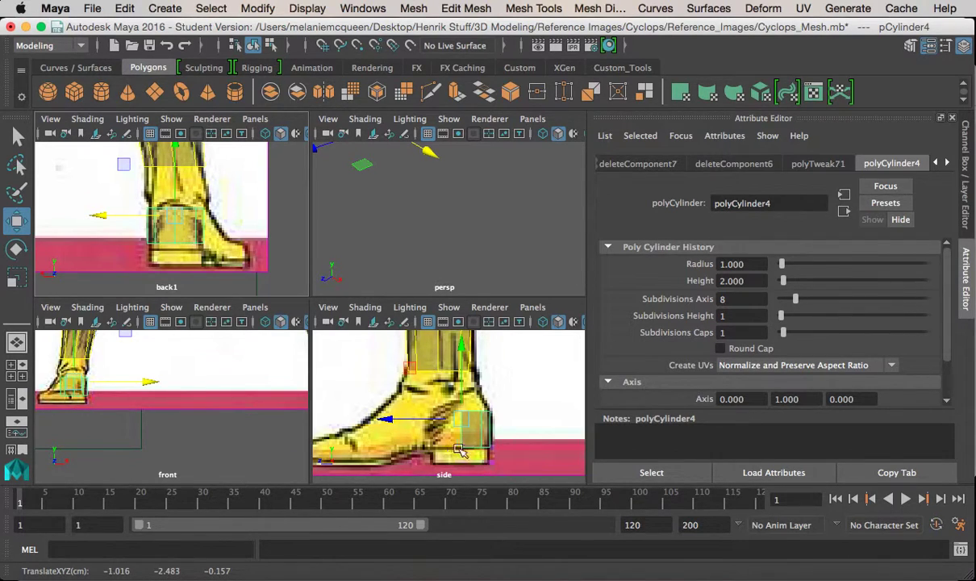
key("space")
middle_click_drag(403, 442, 397, 360, "alt")
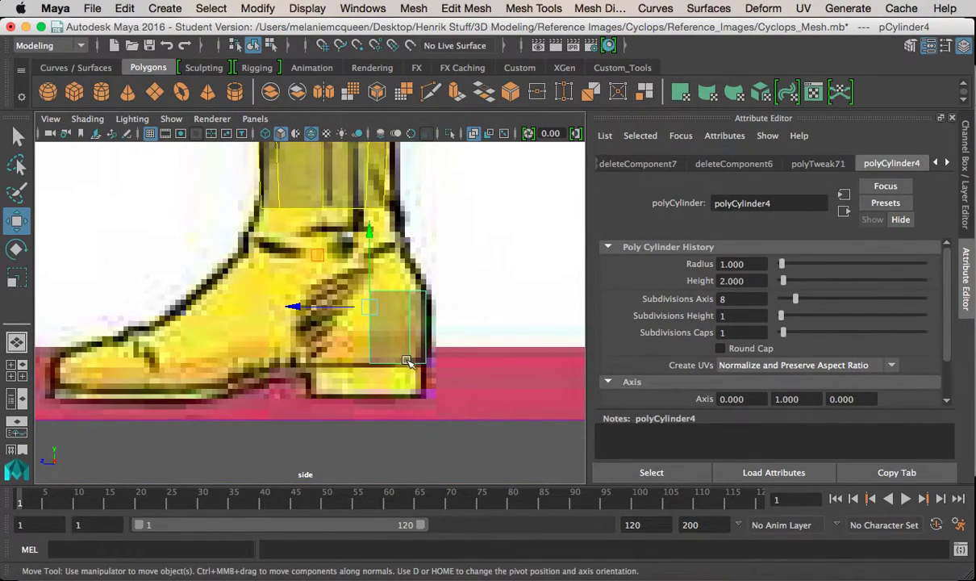
key("space")
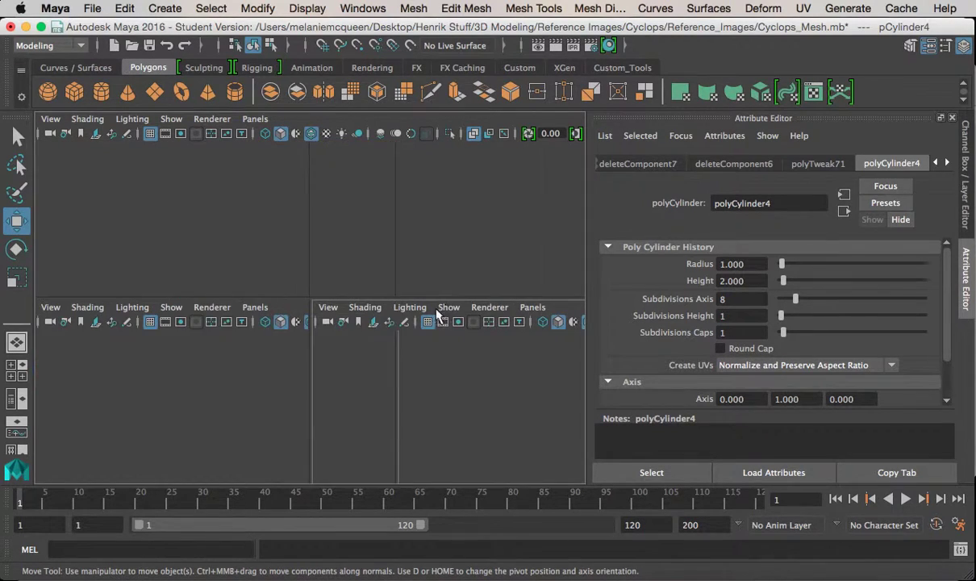
key("space")
key("f")
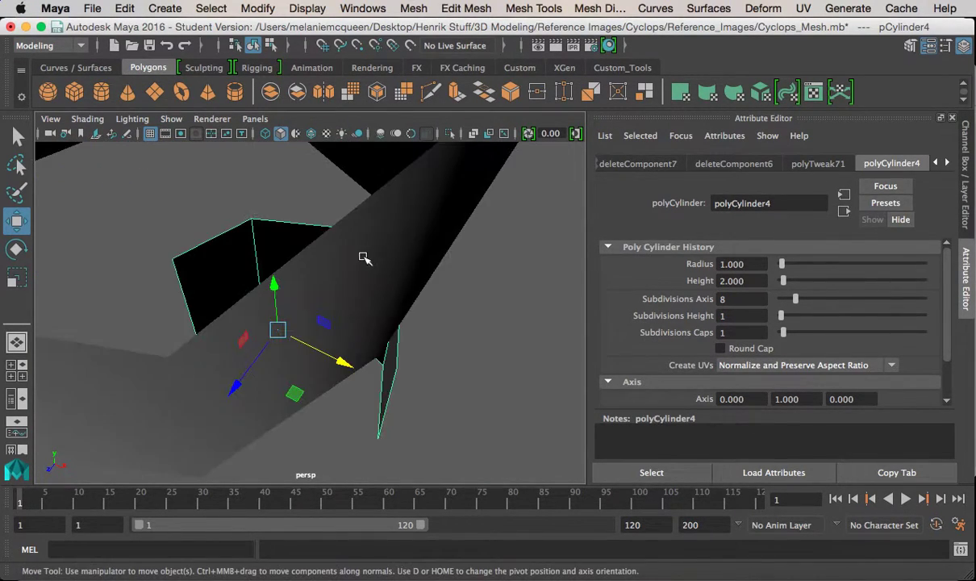
middle_click_drag(355, 181, 362, 166, "alt")
right_click_drag(331, 282, 327, 262)
left_click(331, 251)
double_click(340, 218)
left_click_drag(327, 224, 401, 263, "alt")
key("space")
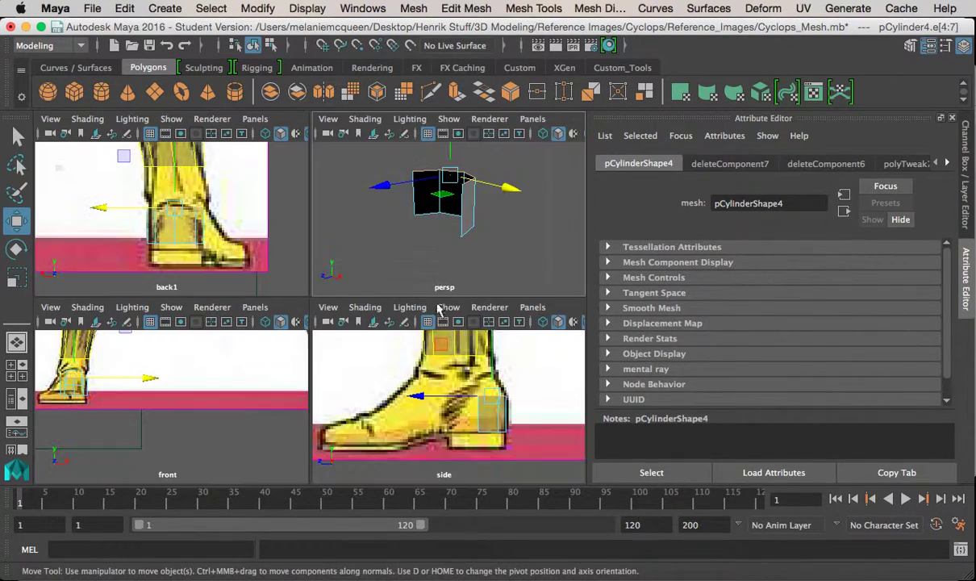
key("space")
scroll(383, 317, "up", 3)
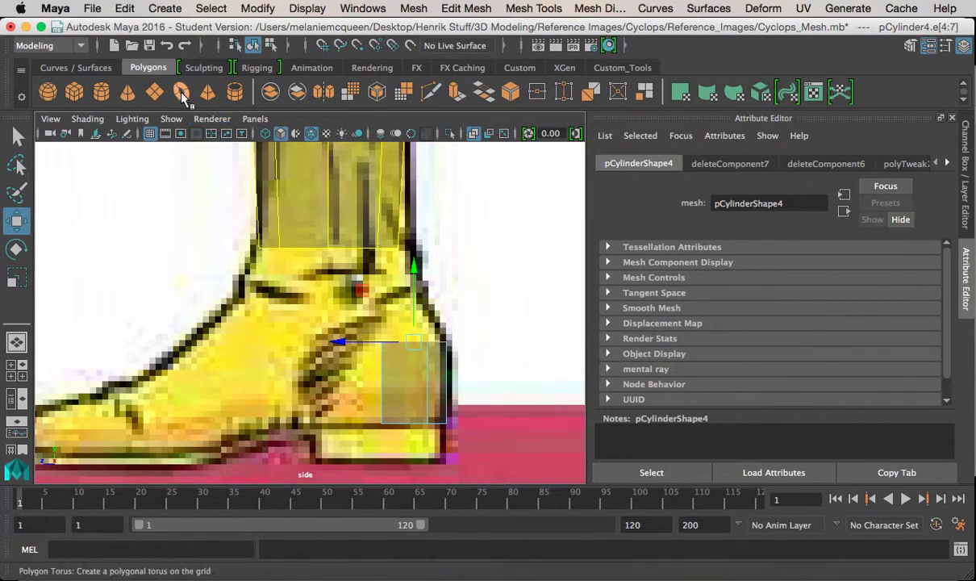
left_click(455, 94)
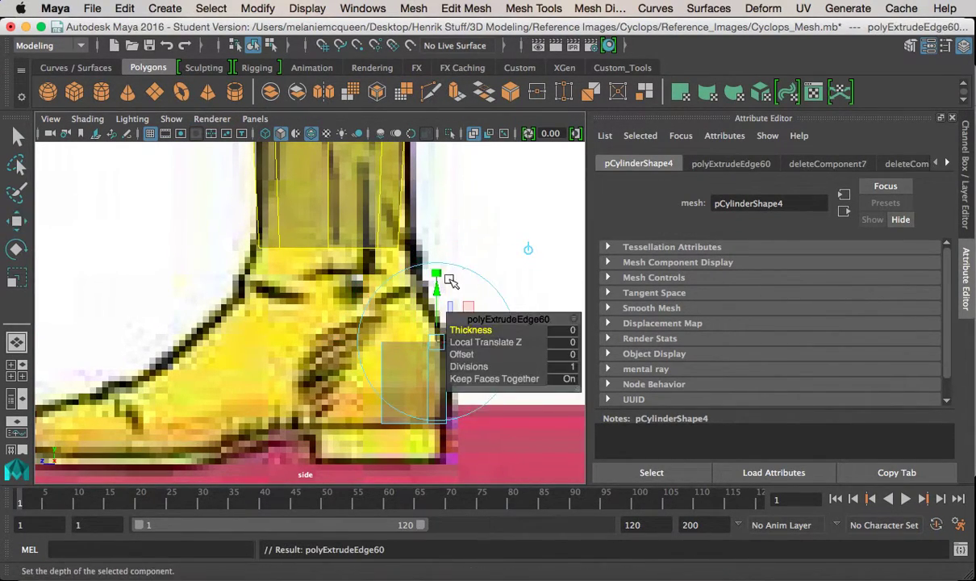
key("w")
left_click_drag(412, 342, 332, 295)
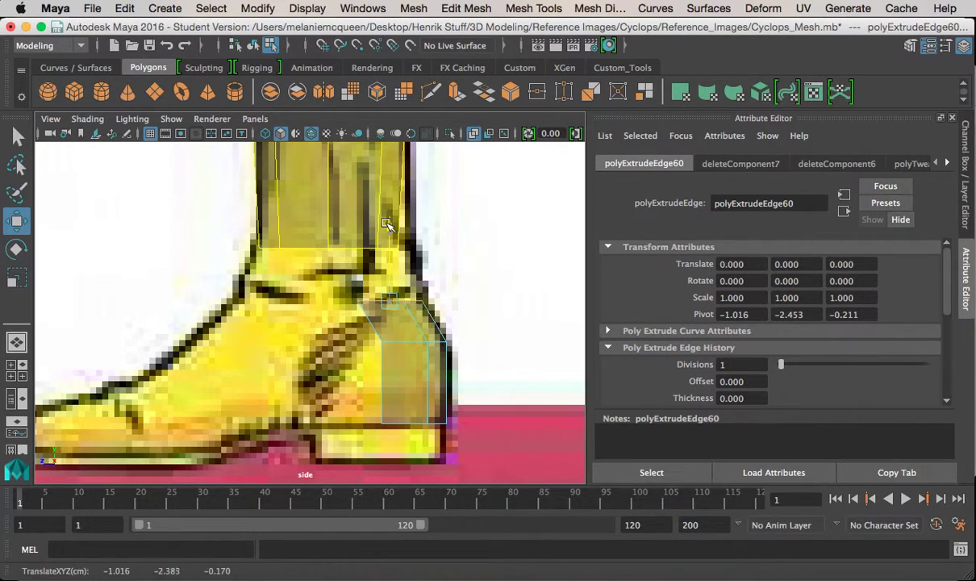
Step: Extrude the top edges again up toward the ankle following the boot's outline, and return to object mode
key("ctrl+e")
left_click_drag(393, 290, 367, 278)
key("space")
key("space")
right_click_drag(366, 174, 442, 150)
left_click(457, 328)
left_click_drag(457, 328, 409, 316, "alt")
Step: Create a polygon sphere for the toe with 8 axis subdivisions and 8 height subdivisions
key("space")
key("space")
scroll(386, 367, "up", 2)
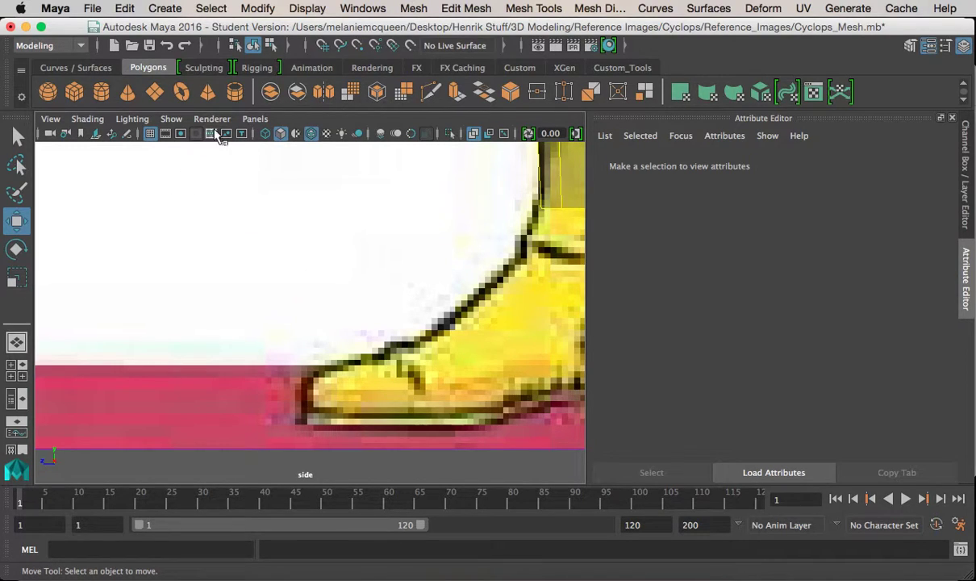
left_click(48, 91)
right_click_drag(390, 269, 268, 228, "alt")
middle_click_drag(268, 228, 287, 250, "alt")
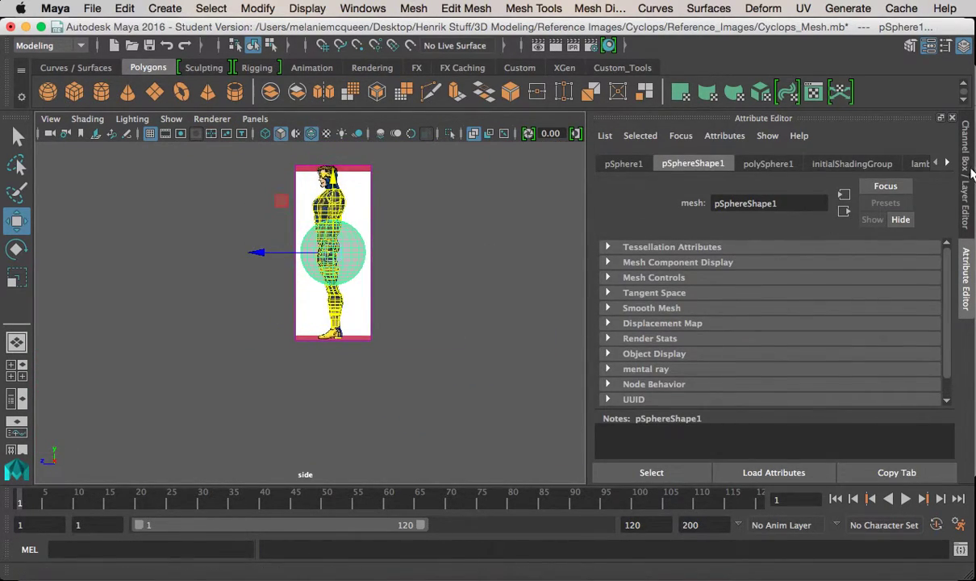
left_click(746, 164)
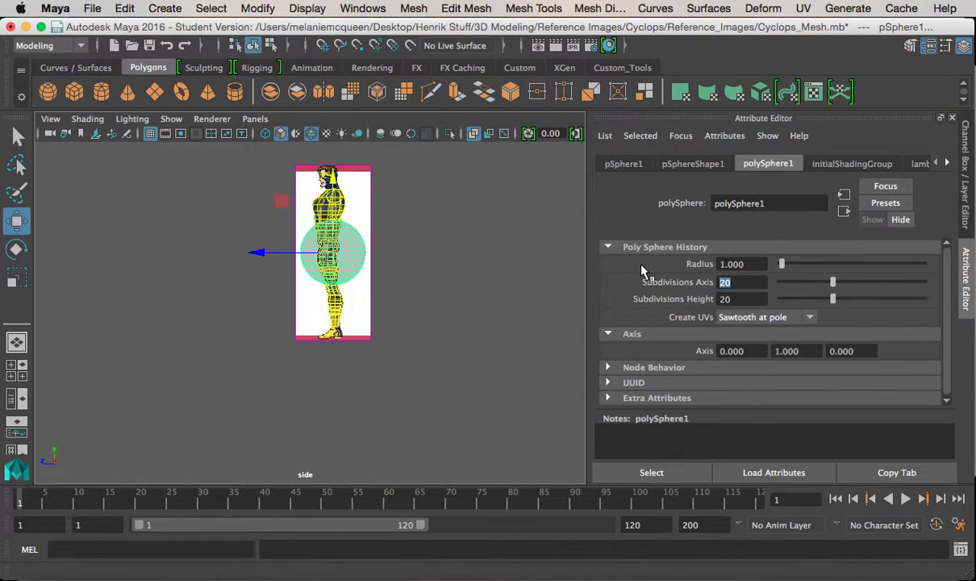
type("8")
key("Tab")
type("8")
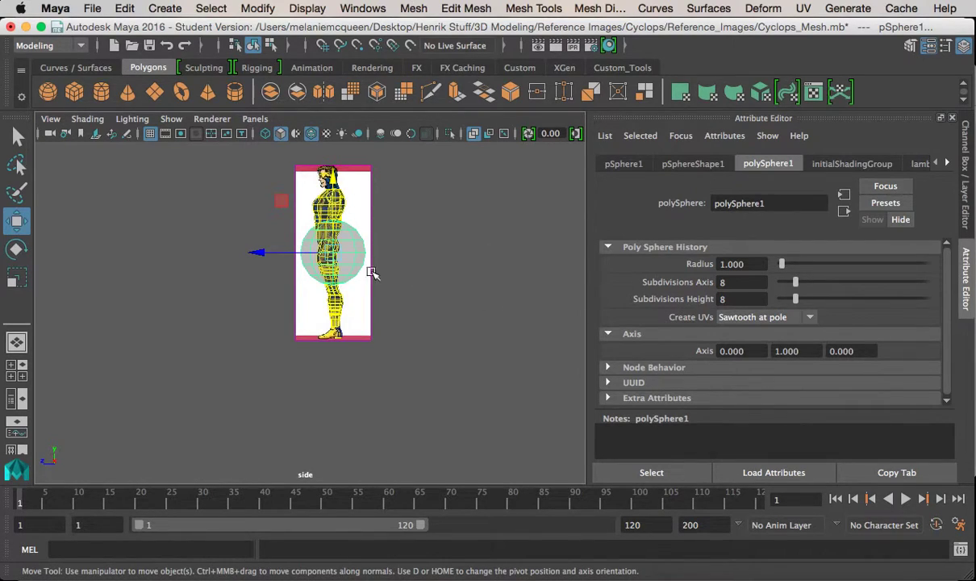
Step: Move the sphere down to the toe of the boot and scale it uniformly to about 0.368
middle_click_drag(325, 245, 339, 256, "alt")
right_click_drag(340, 255, 437, 309, "alt")
left_click_drag(409, 181, 305, 395)
key("r")
Step: Rotate the sphere 90 degrees about the X axis
key("e")
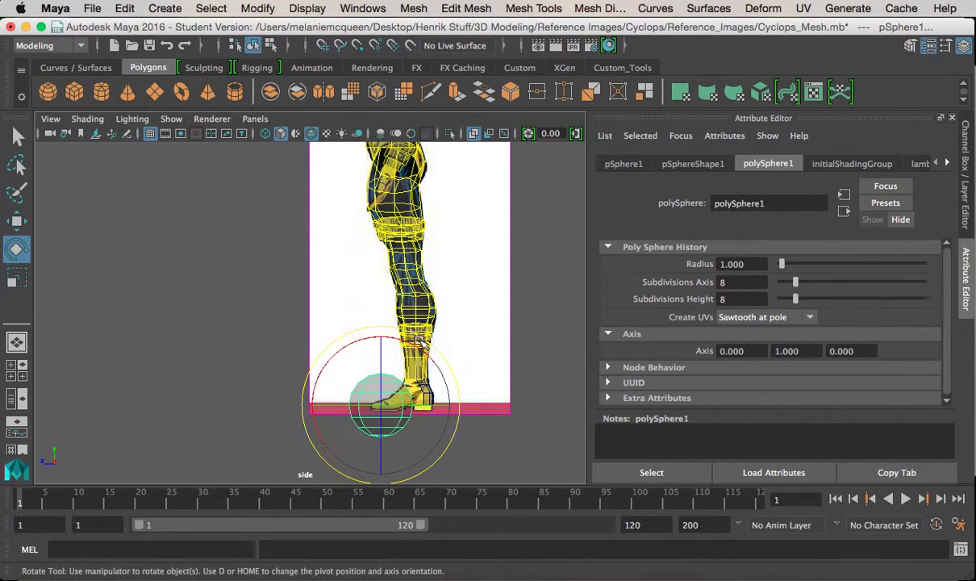
left_click_drag(432, 343, 323, 338)
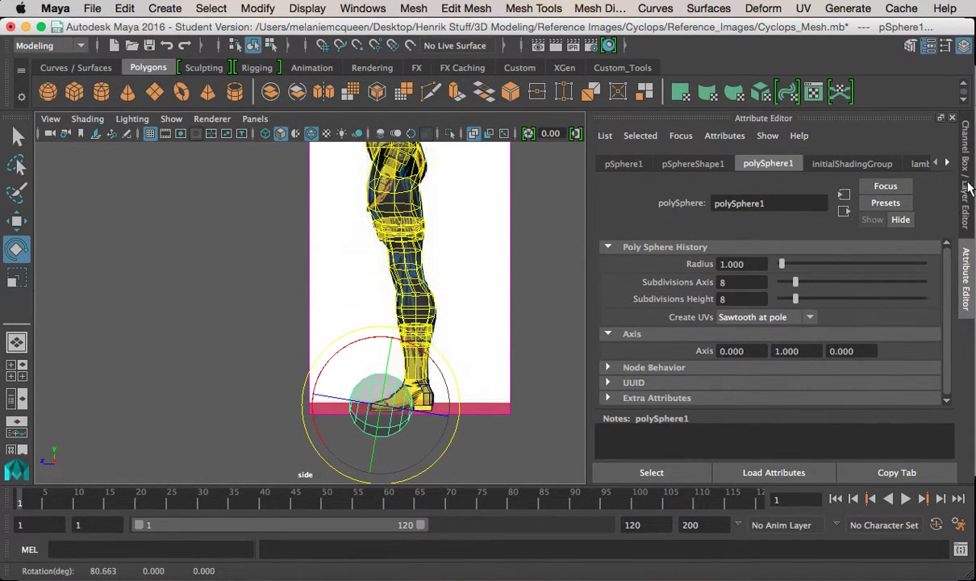
key("ctrl+a")
double_click(927, 214)
key("Return")
Step: Scale the sphere to about 0.122, 0.122, 0.083 and fit it to the boot's toe tip at about Y -2.634, Z 0.344
key("f")
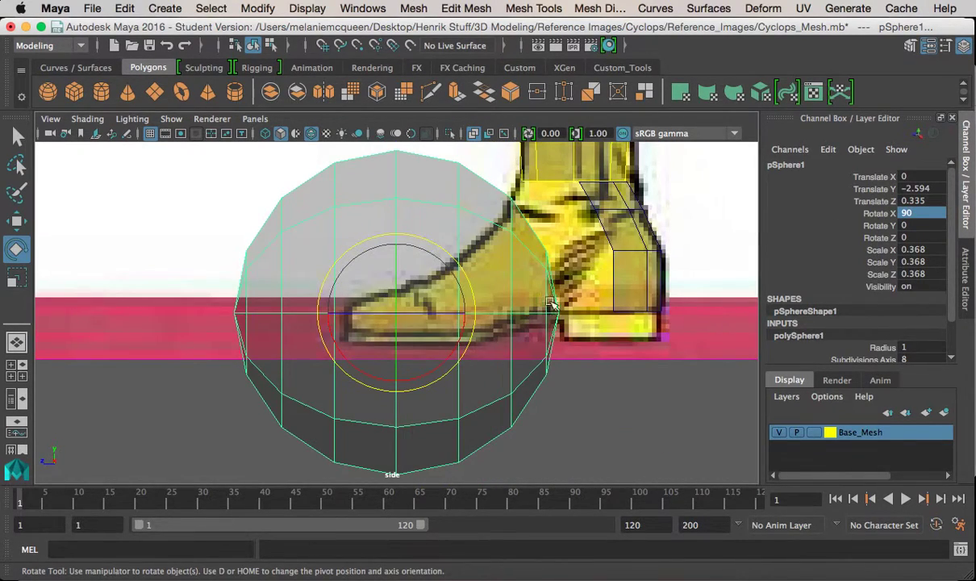
key("r")
left_click_drag(394, 312, 206, 254)
key("w")
left_click_drag(396, 312, 393, 343)
key("r")
left_click_drag(390, 419, 388, 393)
key("w")
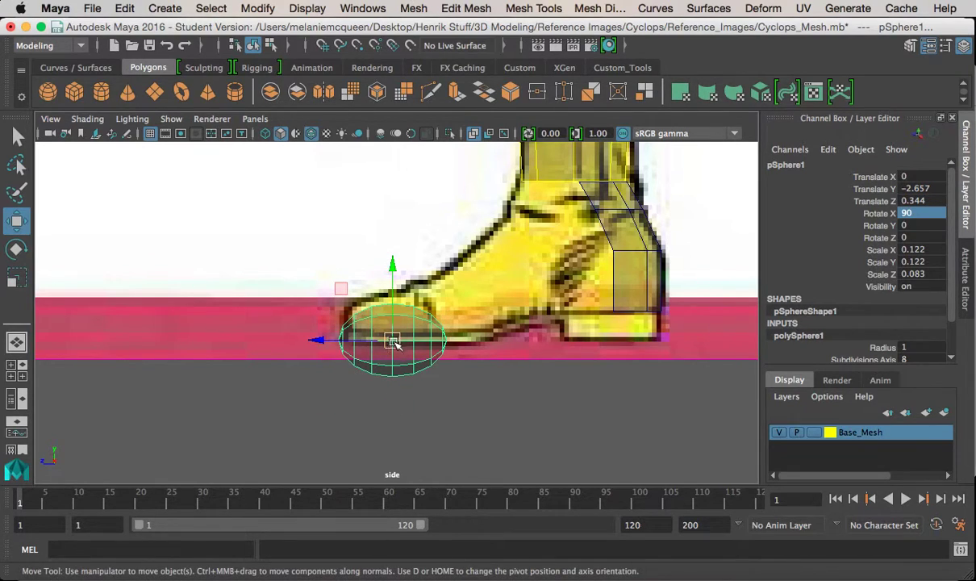
left_click_drag(390, 267, 392, 258)
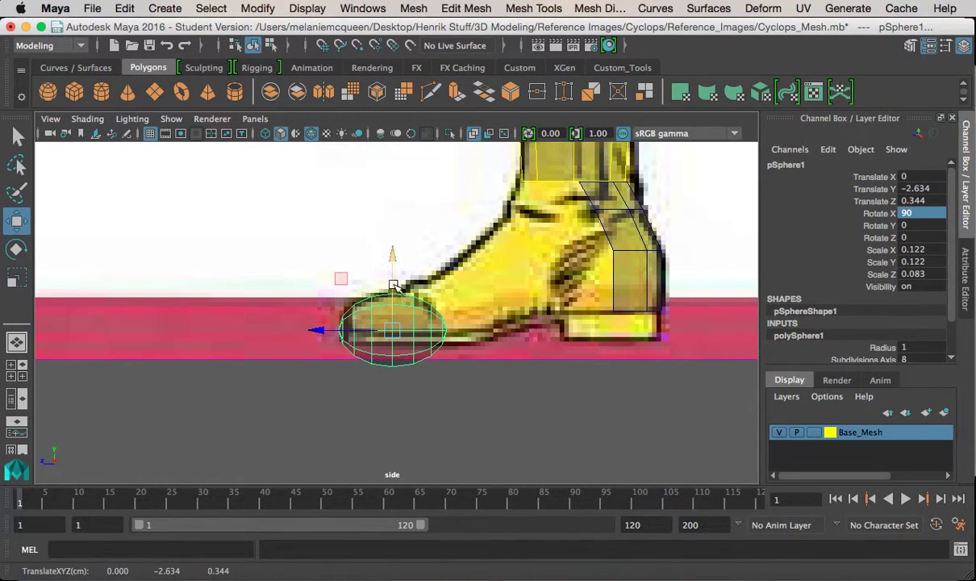
Step: Move the sphere sideways onto the boot to about X -1.127 and widen it to about 0.195 Scale X
key("space")
key("f")
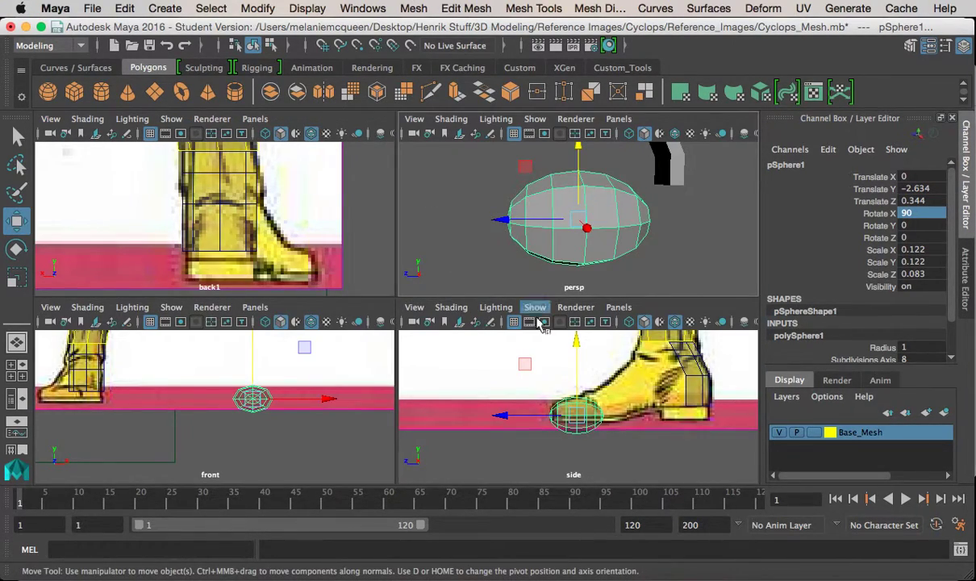
left_click_drag(314, 403, 143, 400)
key("r")
key("w")
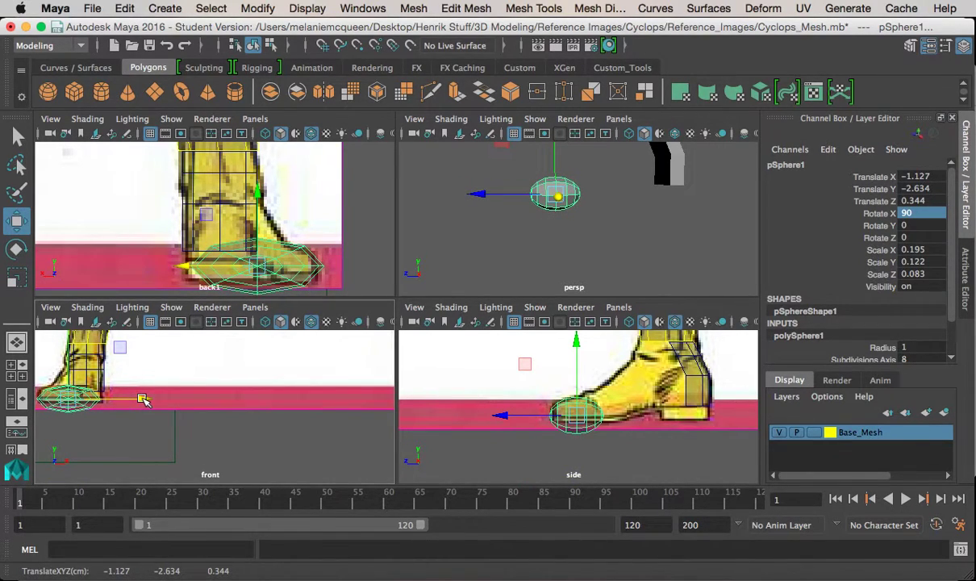
Step: Center the sphere beneath the lower leg in the front view, at about X -1.015
key("space")
scroll(244, 339, "up", 5)
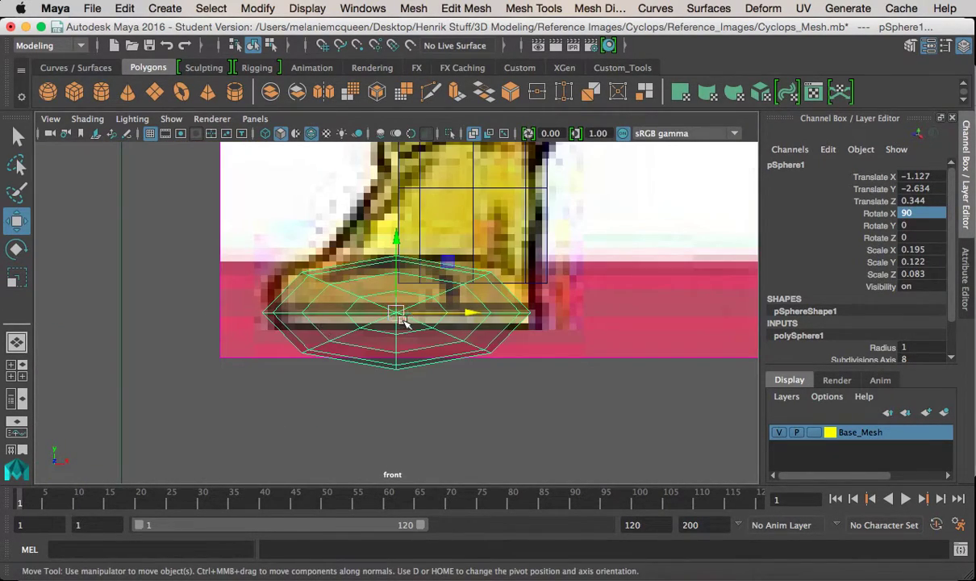
left_click_drag(383, 379, 457, 384)
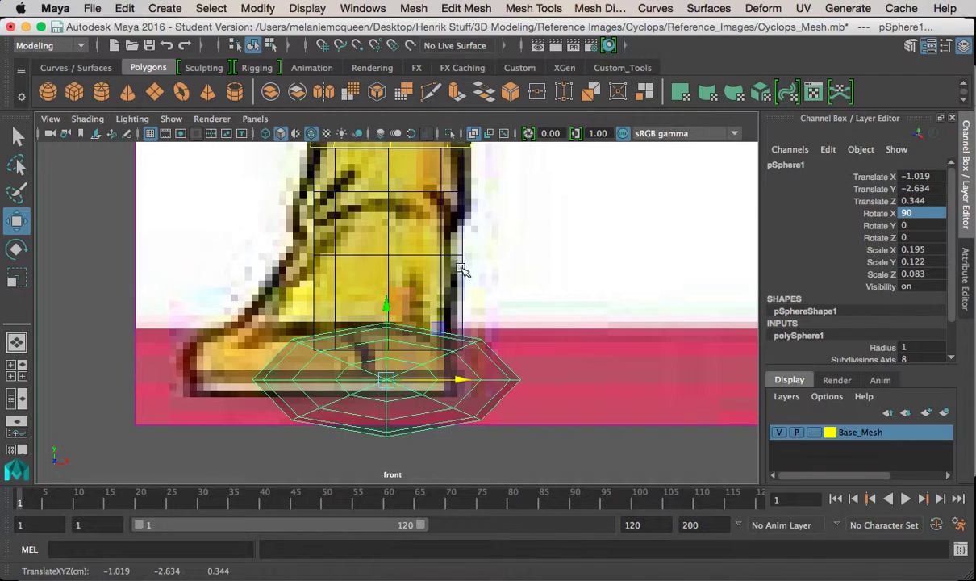
scroll(456, 278, "down", 3)
scroll(447, 283, "up", 4)
middle_click_drag(468, 343, 471, 304, "alt")
middle_click_drag(432, 349, 437, 337, "alt")
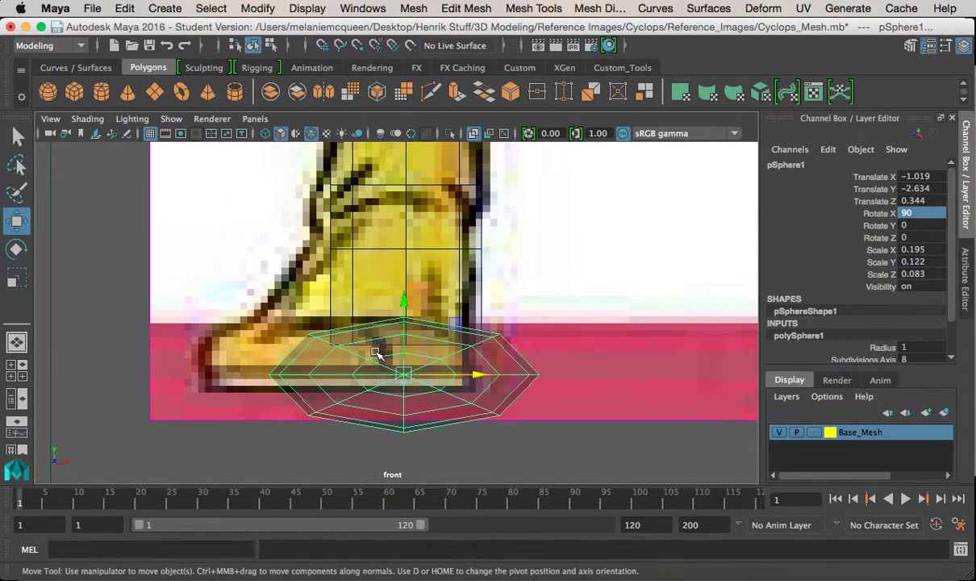
middle_click_drag(474, 375, 476, 377)
key("space")
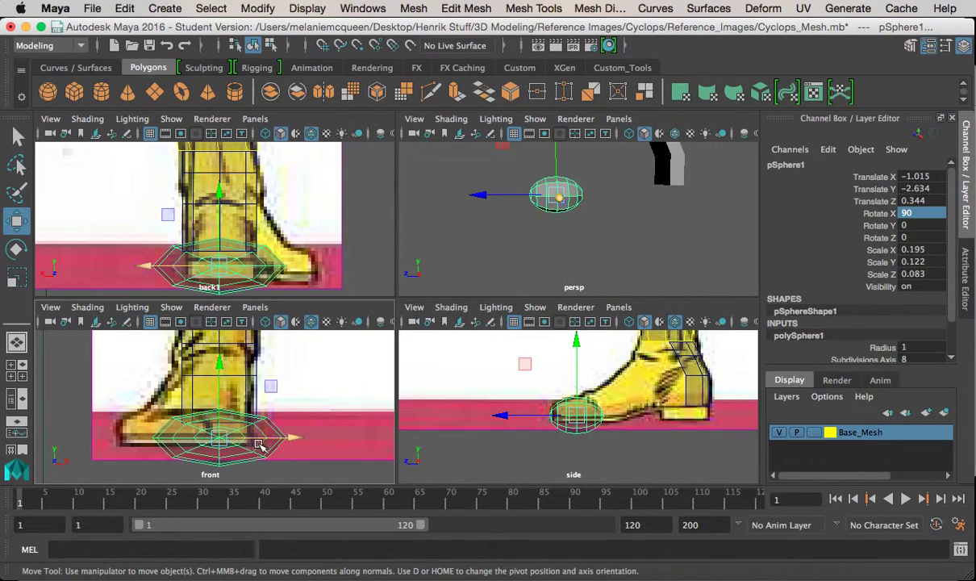
Step: Delete the lower and rear halves of the sphere's faces, keeping only the upper front quarter as the toe cap
key("space")
scroll(454, 396, "up", 5)
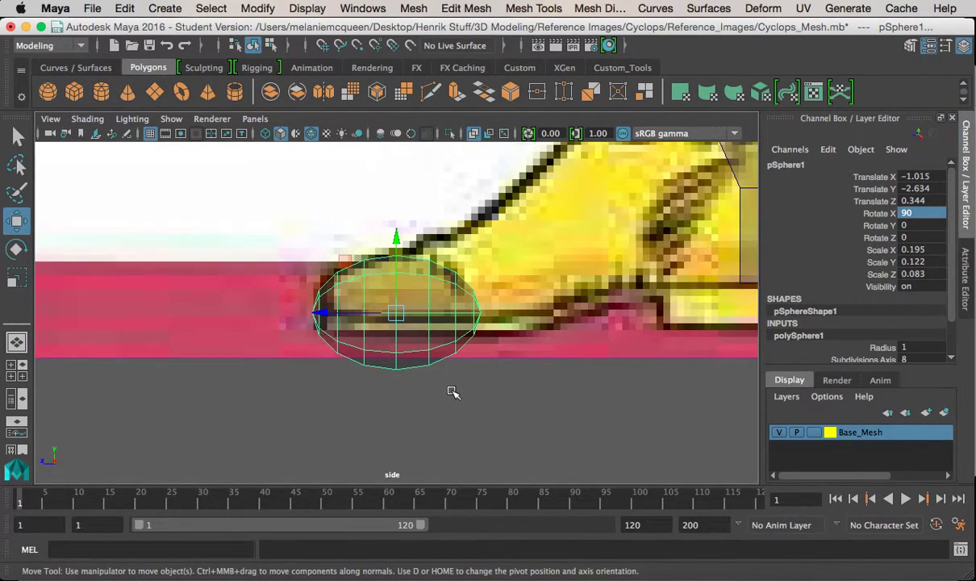
scroll(462, 429, "down", 6)
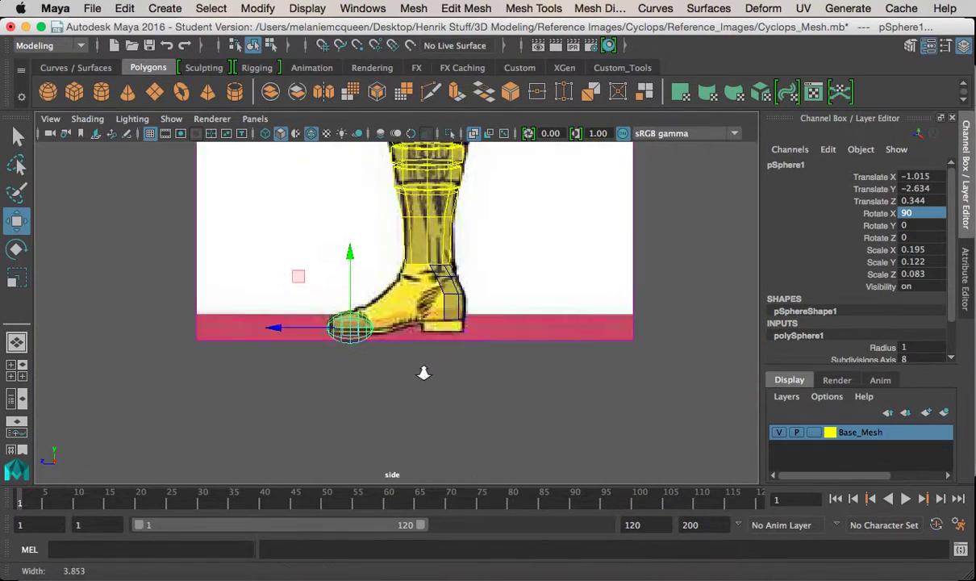
scroll(410, 348, "up", 3)
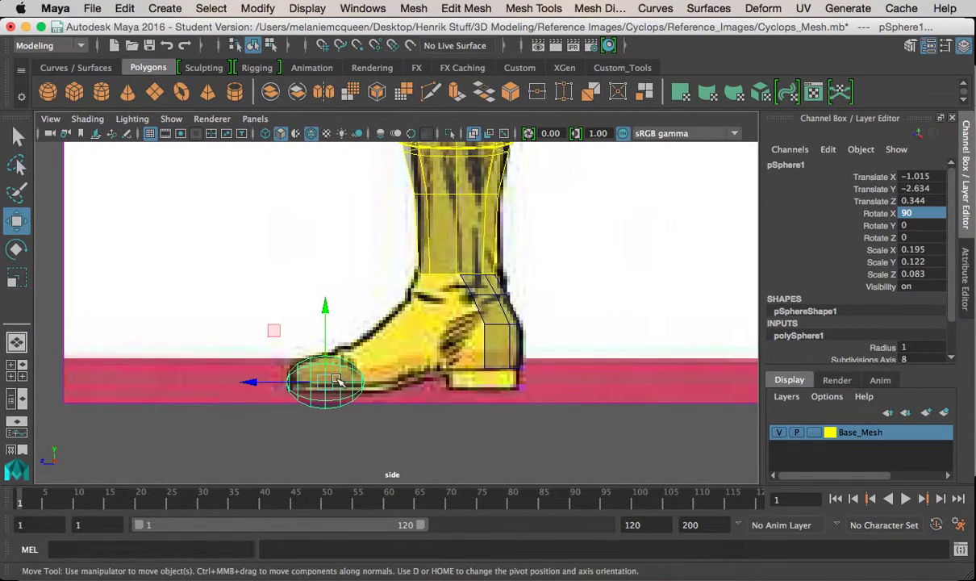
key("space")
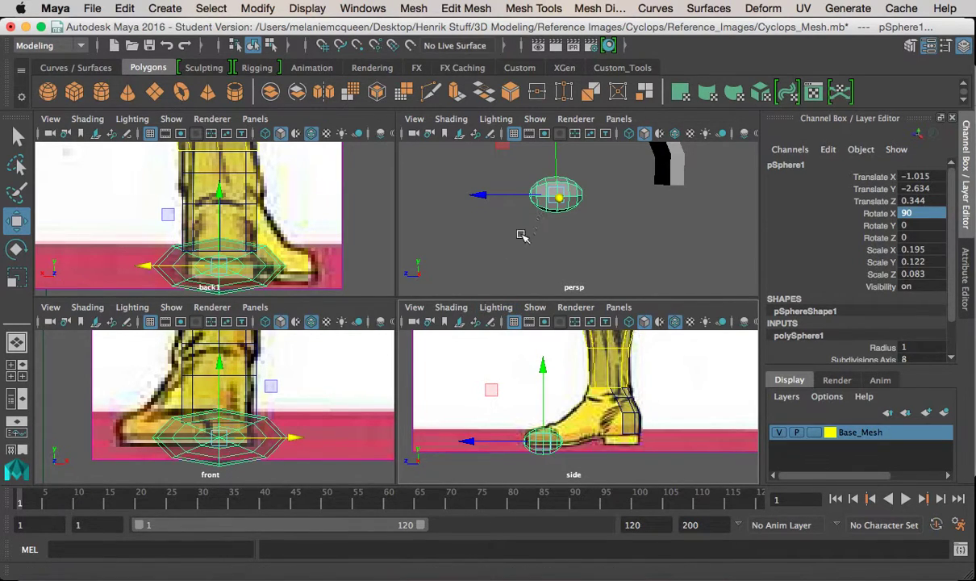
key("space")
right_click_drag(350, 383, 351, 216)
left_click_drag(338, 434, 252, 392)
left_click(339, 432)
left_click(569, 384)
key("space")
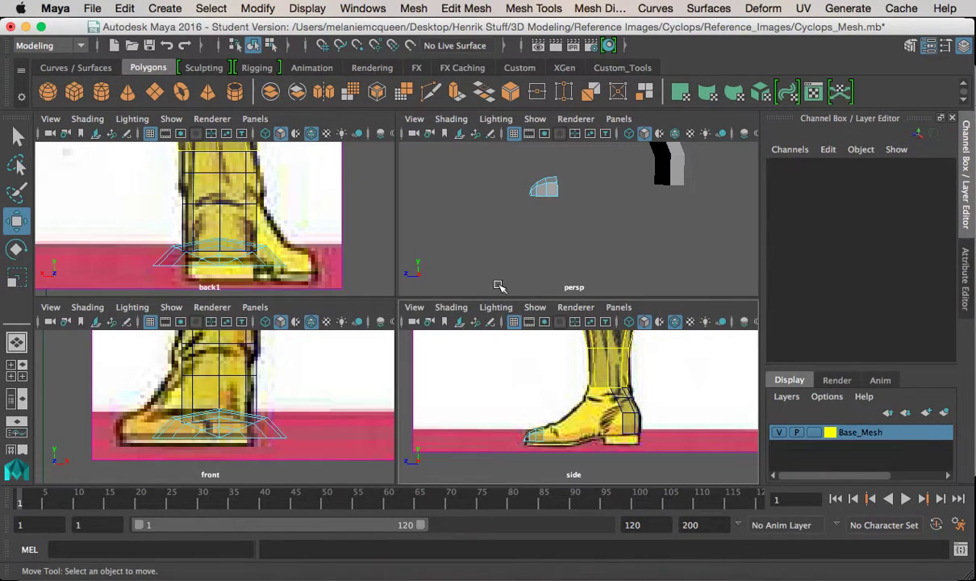
Step: Delete the triangular faces around the pole at the front tip of the toe cap
key("space")
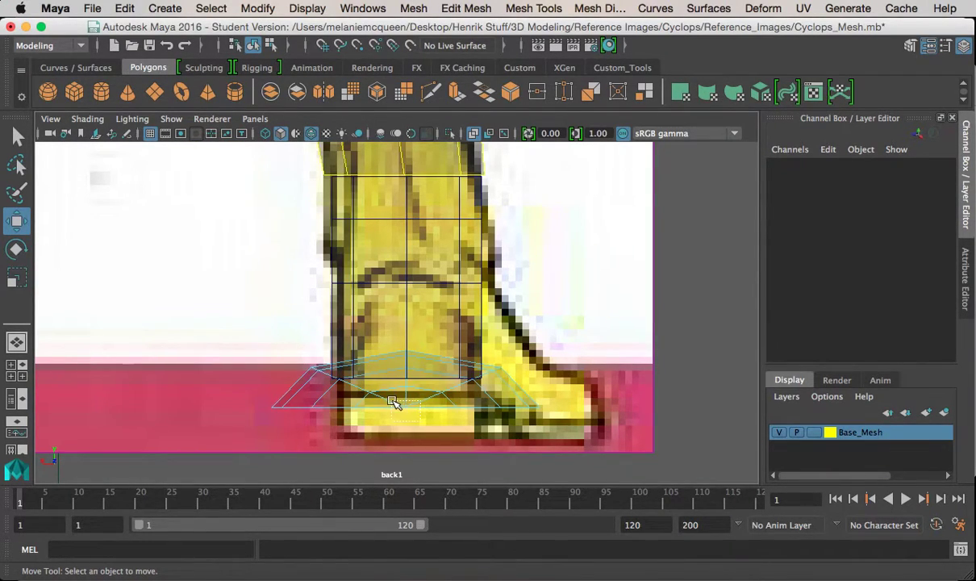
left_click_drag(396, 403, 391, 401)
key("Delete")
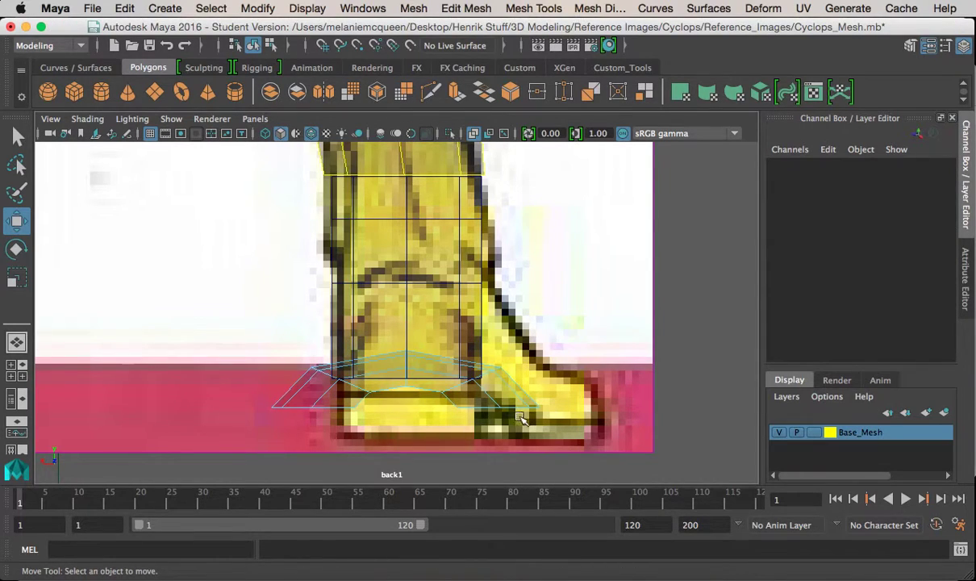
Step: Extrude the two middle edges of the toe cap's front opening downward and flatten the new border to the bottom rim's level
middle_click_drag(492, 400, 491, 382, "alt")
right_click_drag(490, 382, 562, 474, "alt")
right_click_drag(420, 348, 421, 144)
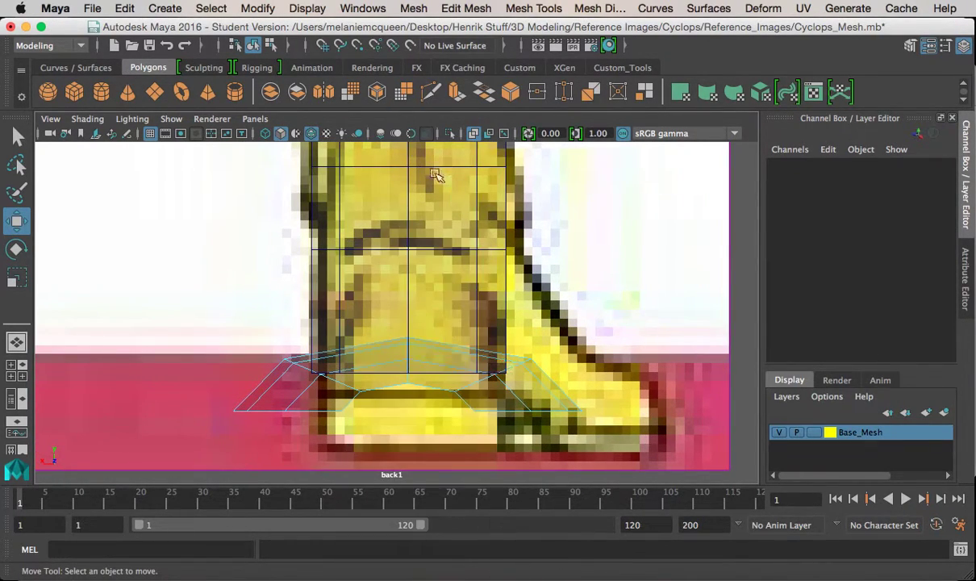
left_click(383, 387)
key("space")
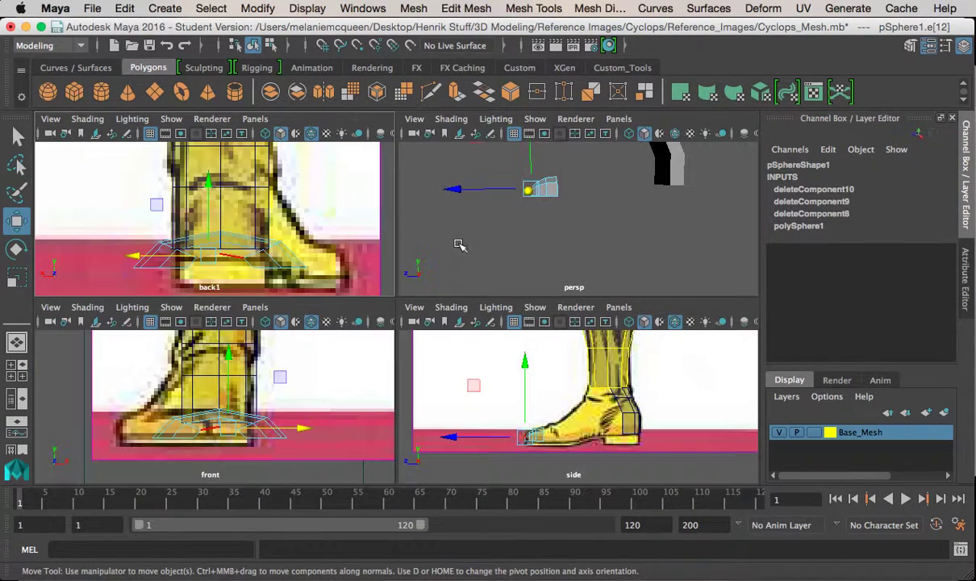
key("f")
scroll(588, 235, "down", 5)
key("space")
left_click_drag(430, 273, 540, 286, "alt")
left_click(274, 307)
left_click(422, 313, "shift")
right_click_drag(422, 313, 376, 305, "alt")
left_click_drag(377, 305, 349, 161, "alt")
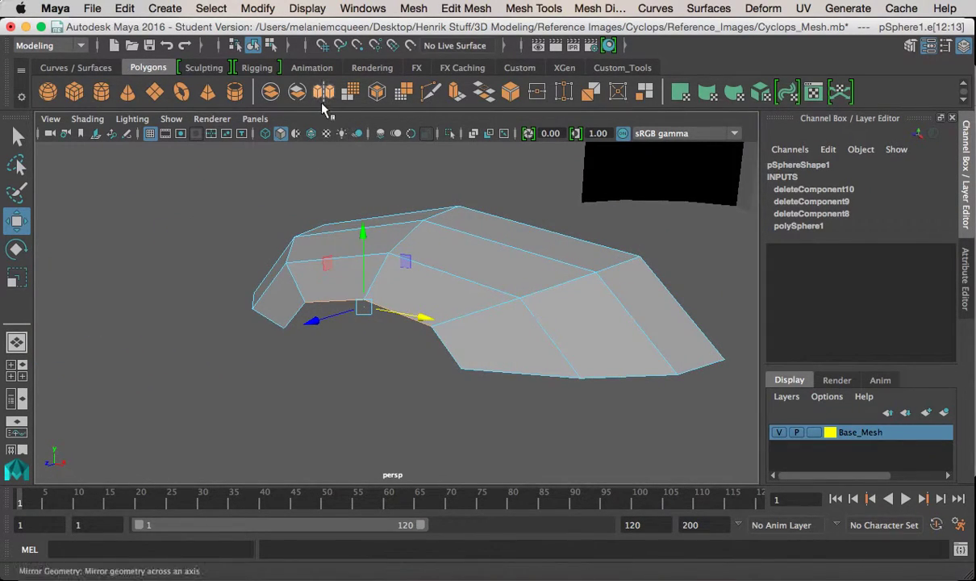
left_click(456, 93)
key("w")
left_click_drag(363, 231, 365, 275)
key("r")
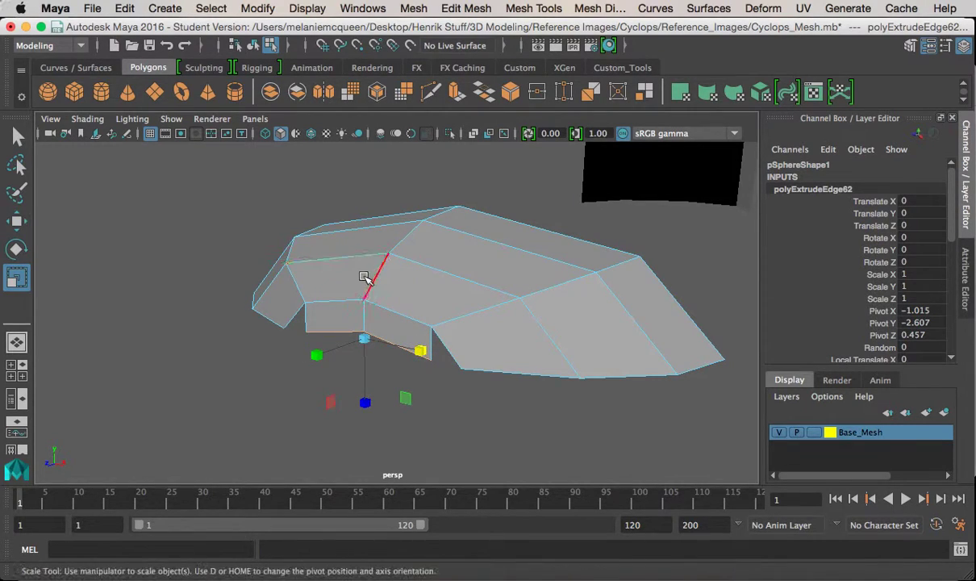
left_click_drag(365, 401, 371, 436)
key("w")
left_click_drag(348, 289, 470, 311, "alt")
left_click_drag(390, 394, 364, 212)
Step: Merge the extruded strip's two outer corner vertices with the adjacent bottom rim vertices on each side
right_click(361, 216)
right_click_drag(362, 216, 310, 157)
left_click(342, 246)
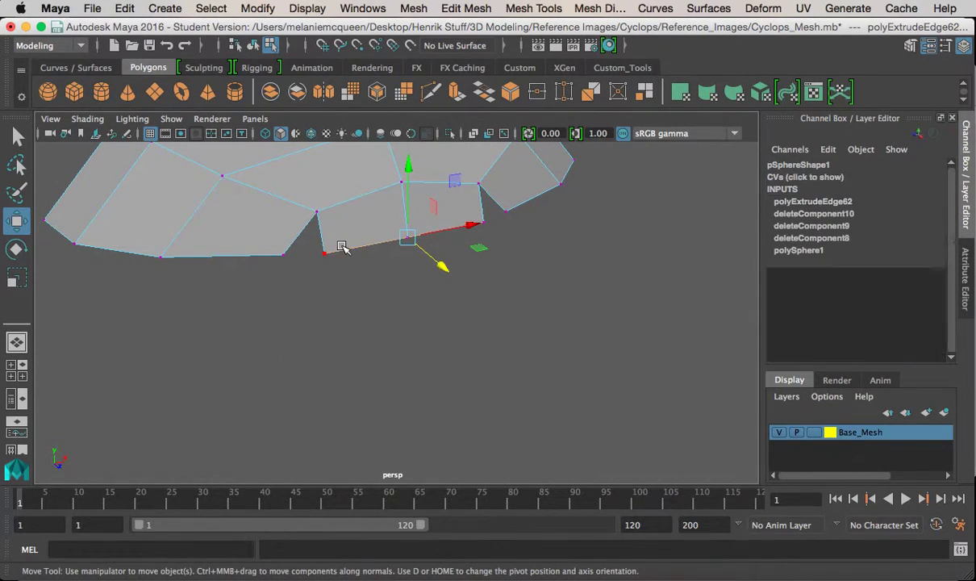
left_click(279, 248, "shift")
right_click_drag(278, 252, 294, 148, "shift")
left_click_drag(347, 252, 367, 260, "alt")
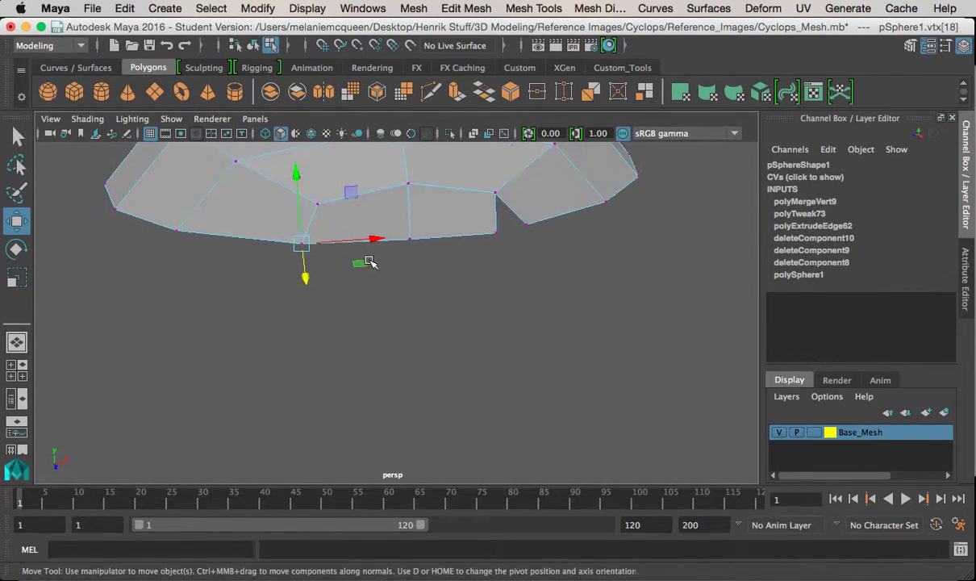
left_click(496, 233)
left_click(528, 222, "shift")
right_click_drag(535, 209, 490, 223, "shift")
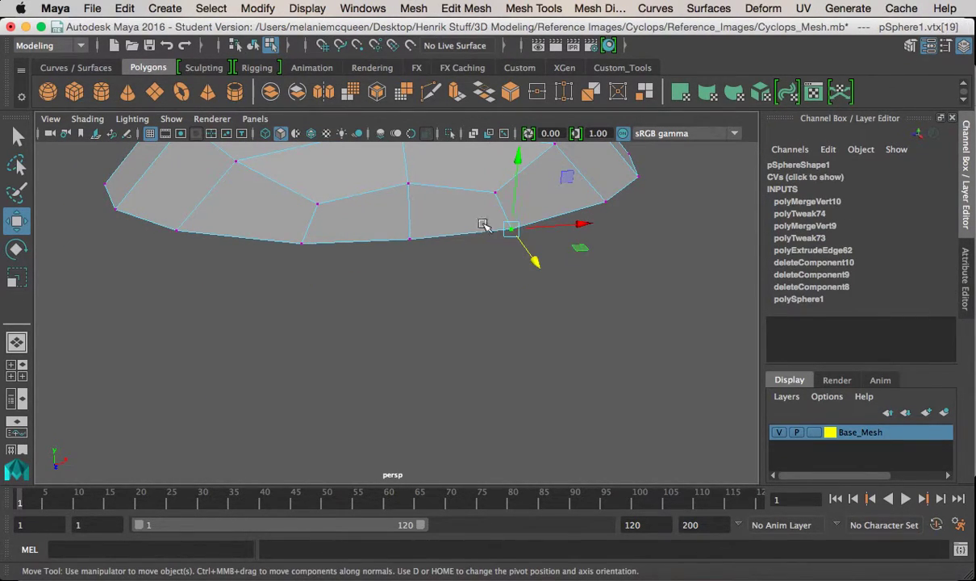
Step: Examine the closed toe cap from several angles and compare it with the boot in the side reference
left_click_drag(489, 223, 442, 191, "alt")
right_click_drag(442, 192, 529, 152)
left_click_drag(507, 224, 475, 255, "alt")
left_click(465, 251)
left_click(425, 321)
left_click_drag(428, 310, 483, 255, "alt")
key("space")
key("space")
scroll(321, 305, "up", 5)
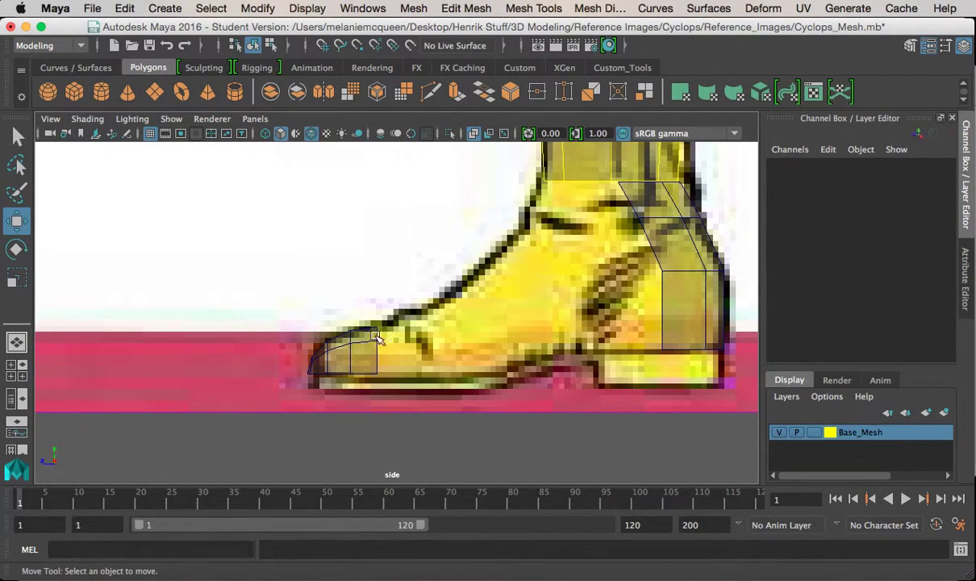
Step: Extrude the four edges of the toe cap's rear opening backward along the boot to about Z 0.252
left_click(365, 311)
right_click_drag(382, 338, 359, 152)
left_click(360, 152)
left_click(372, 355)
scroll(367, 295, "up", 3)
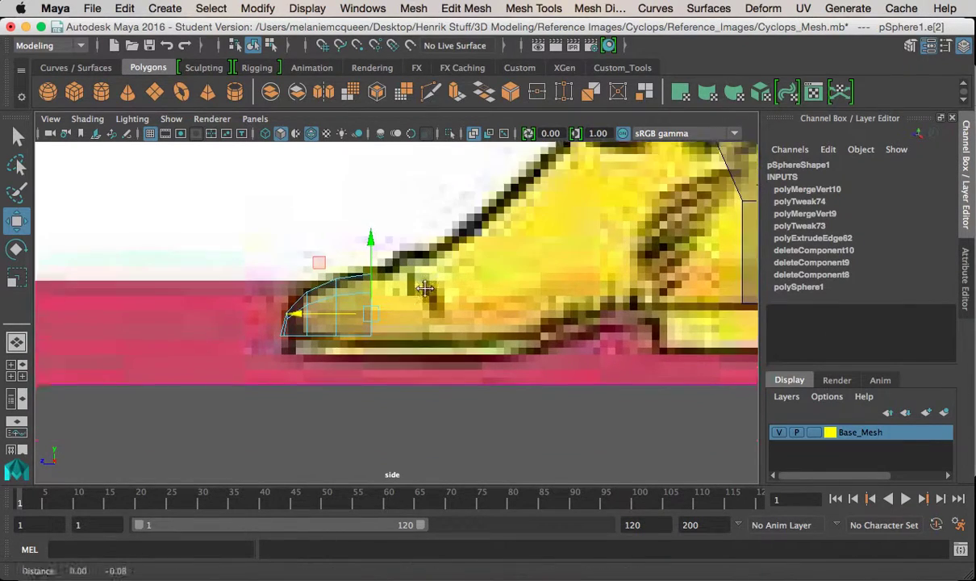
key("space")
key("space")
left_click(551, 302)
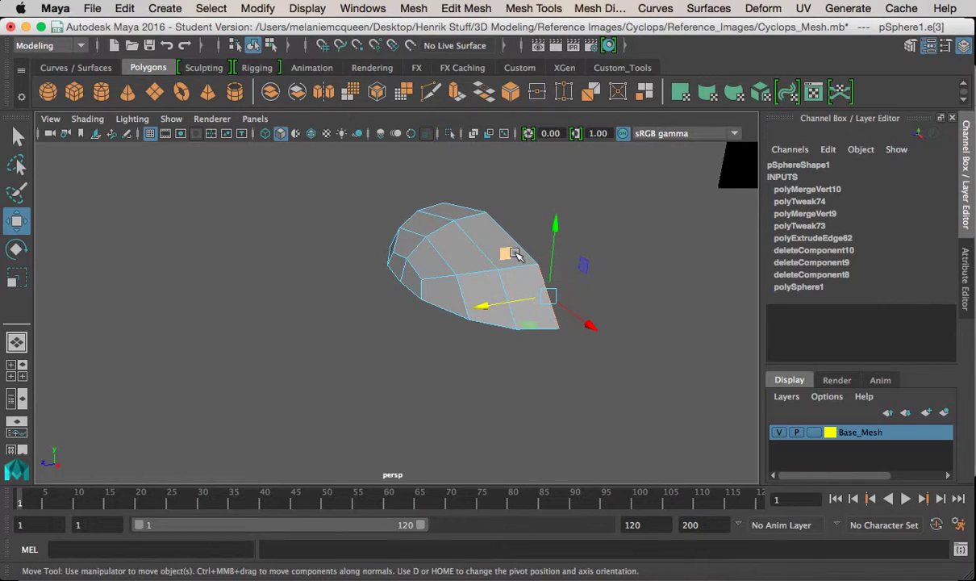
left_click_drag(496, 226, 516, 226, "alt")
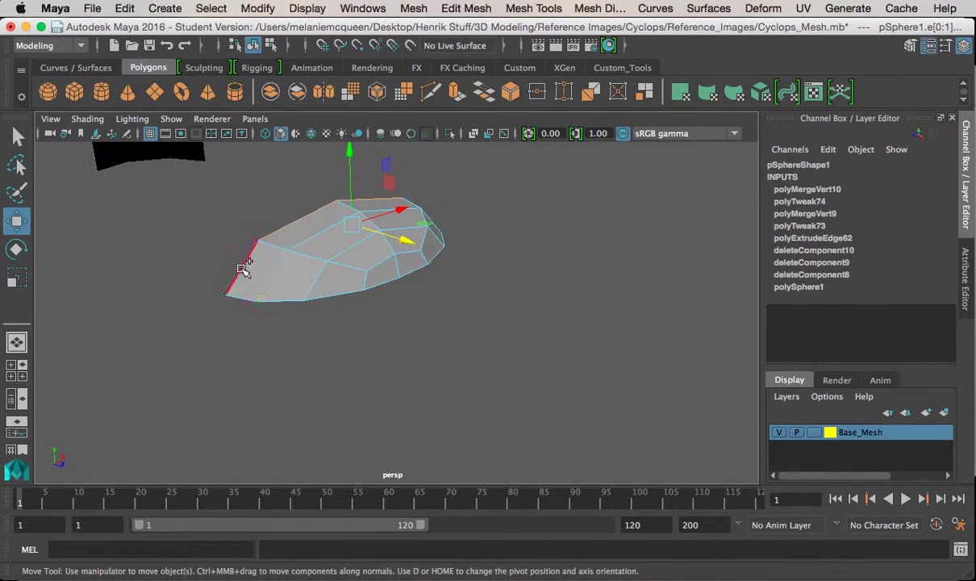
left_click_drag(494, 261, 277, 255, "alt")
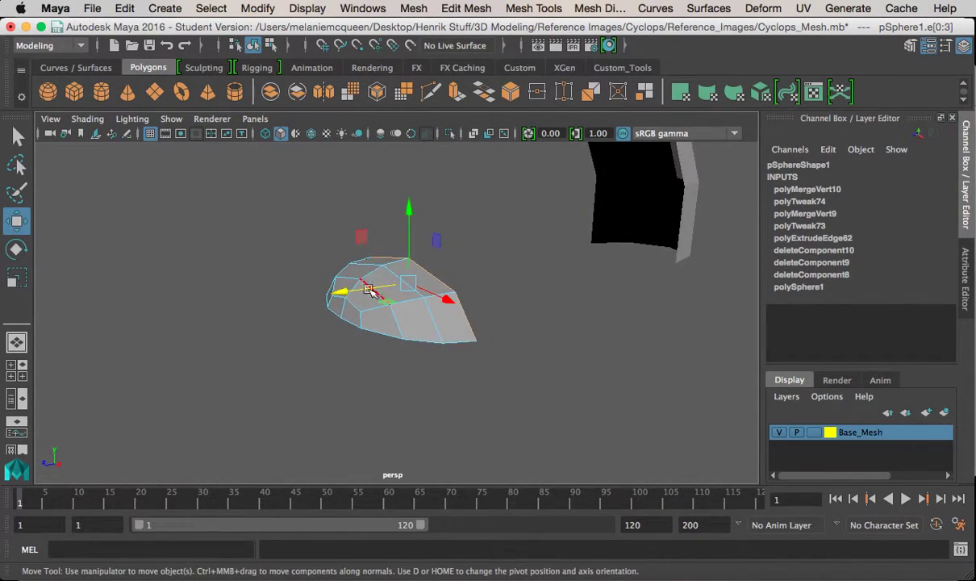
key("space")
key("space")
middle_click_drag(453, 410, 388, 484, "alt")
right_click_drag(389, 484, 127, 191, "alt")
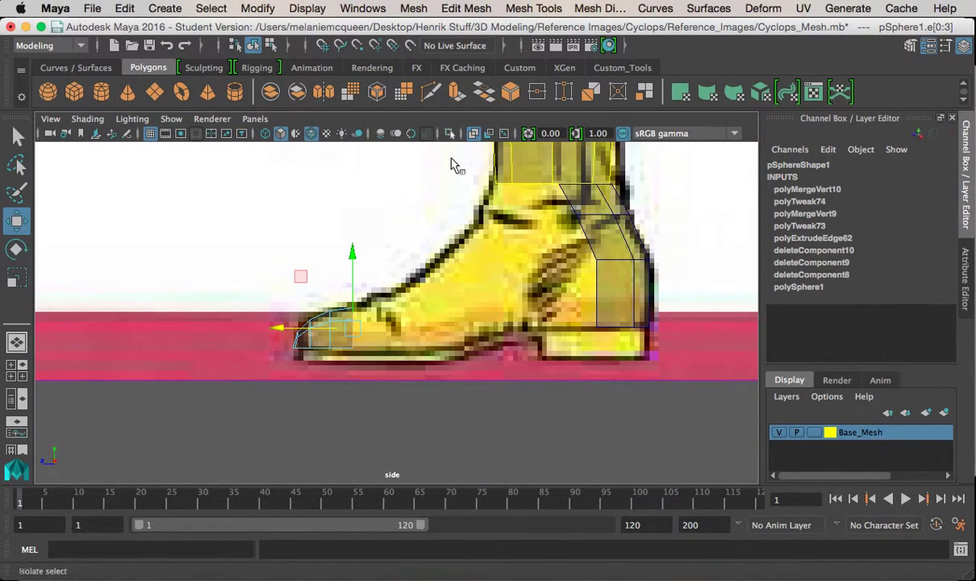
left_click(430, 91)
key("w")
left_click_drag(284, 326, 330, 327)
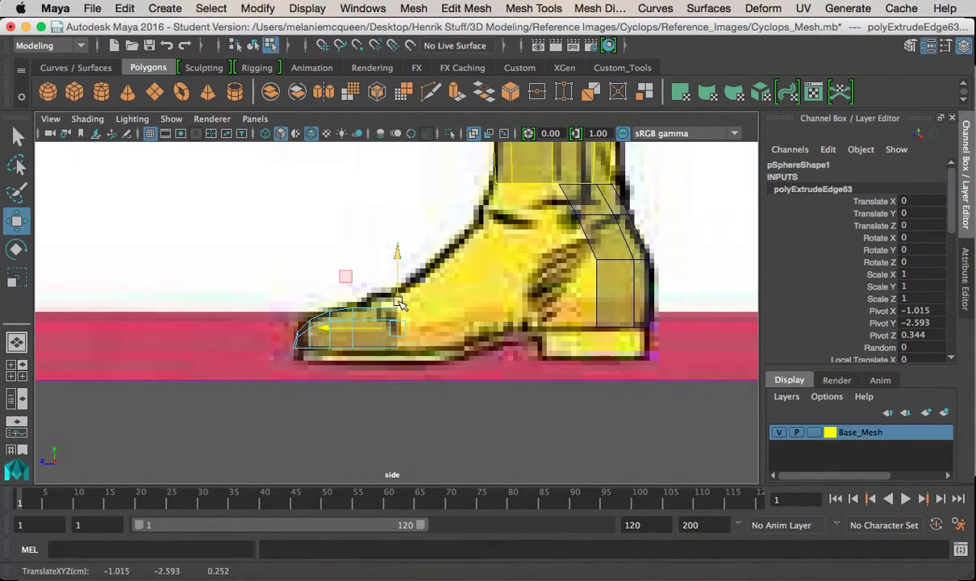
Step: Scale the extruded edges vertically and raise them to about Y -2.577 to match the boot's top and sole lines
key("r")
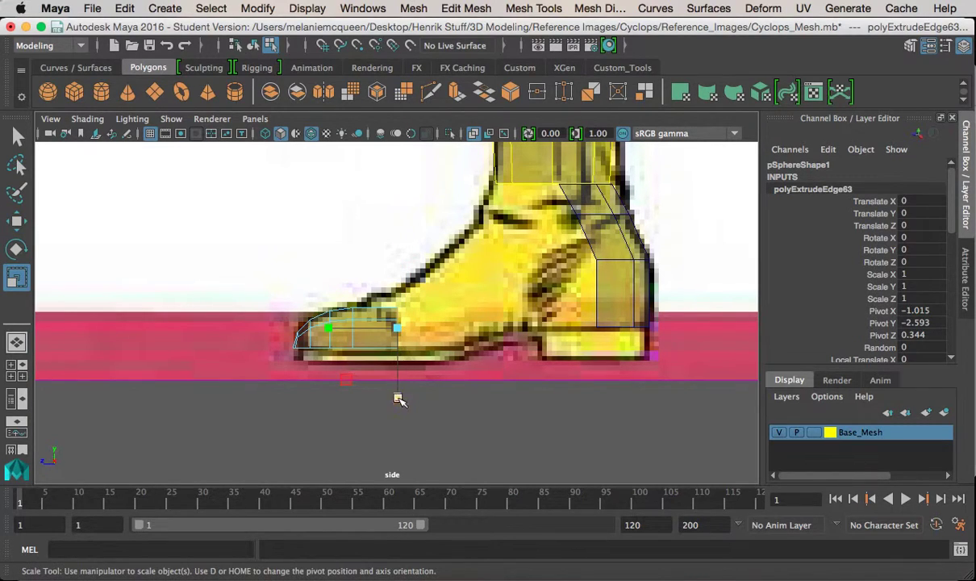
key("w")
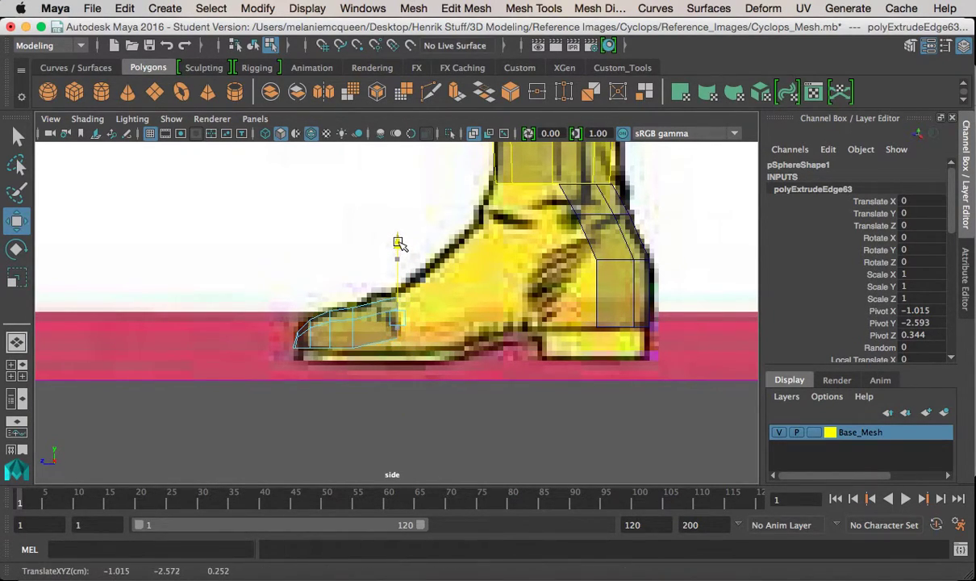
key("r")
left_click_drag(397, 386, 399, 413)
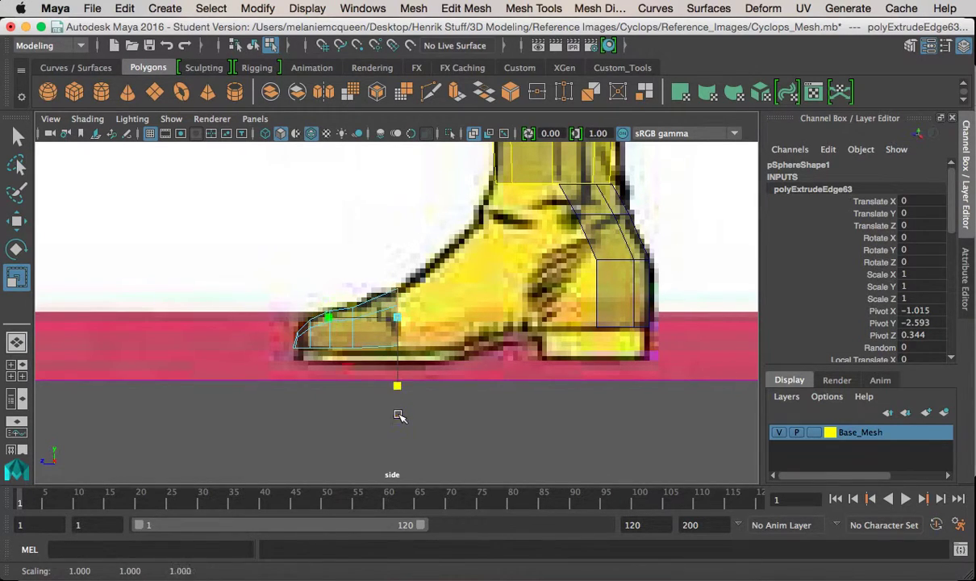
key("w")
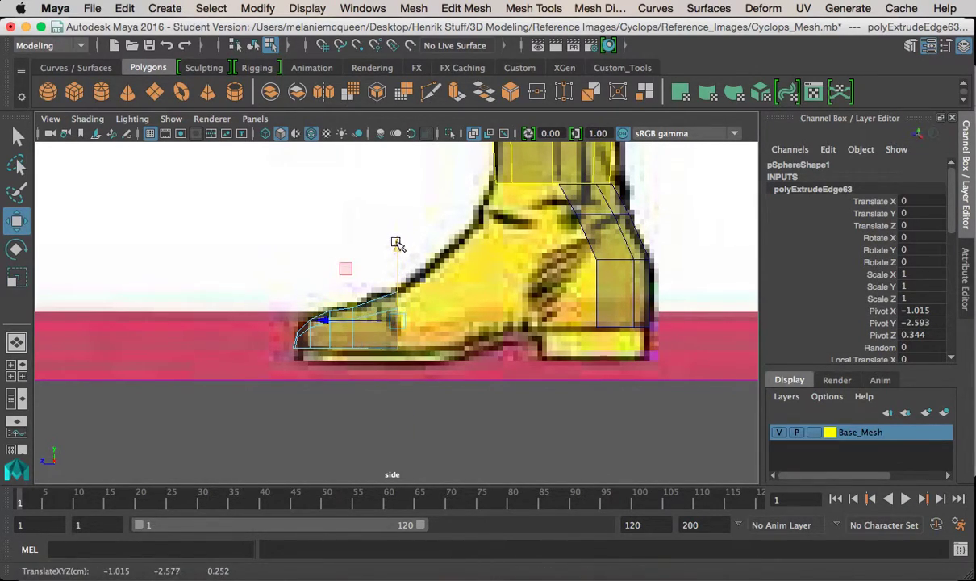
Step: Extrude the rear edges again to about Z 0.164, then scale and raise them to about Y -2.541 to follow the instep
key("ctrl+e")
left_click_drag(405, 329, 439, 322)
key("r")
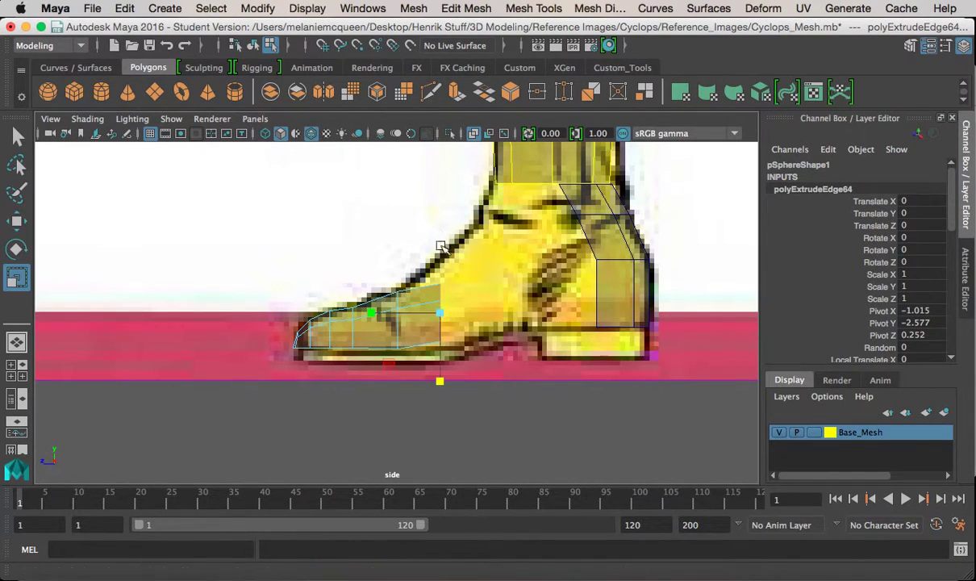
key("w")
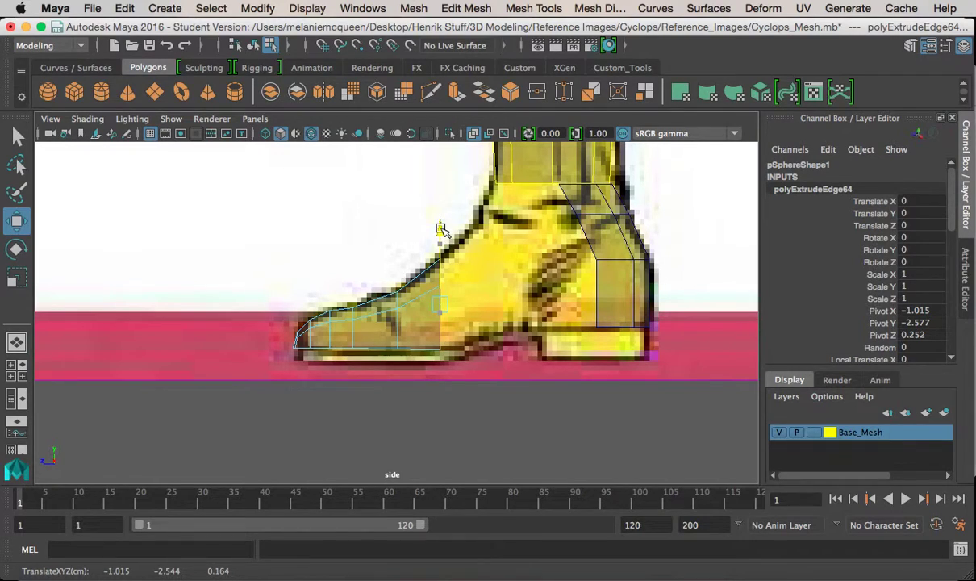
Step: Extrude the boot's rear edges to about Z 0.069, then scale them vertically and raise them to about Y -2.486 along the instep
key("ctrl+e")
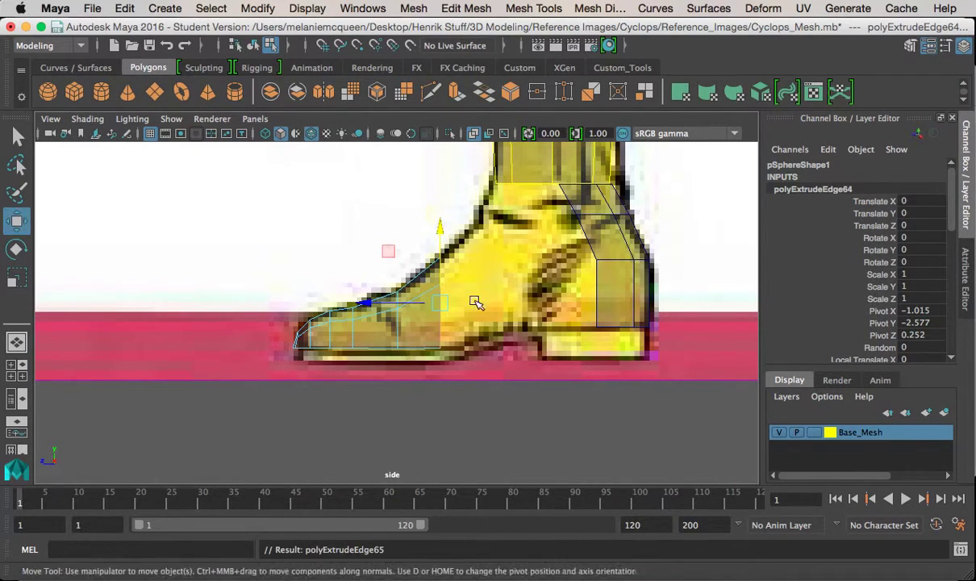
left_click_drag(439, 306, 487, 274)
key("r")
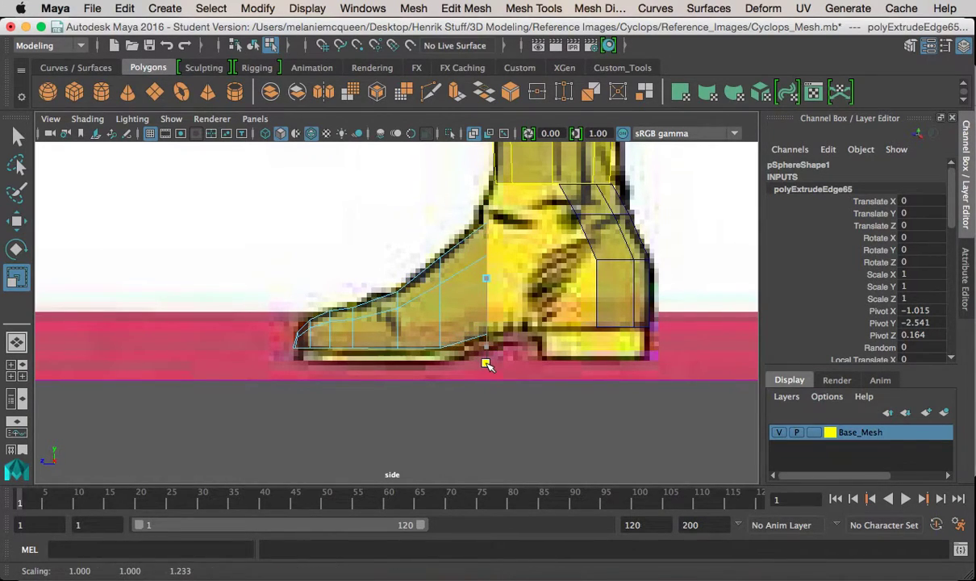
key("w")
left_click_drag(482, 222, 498, 220)
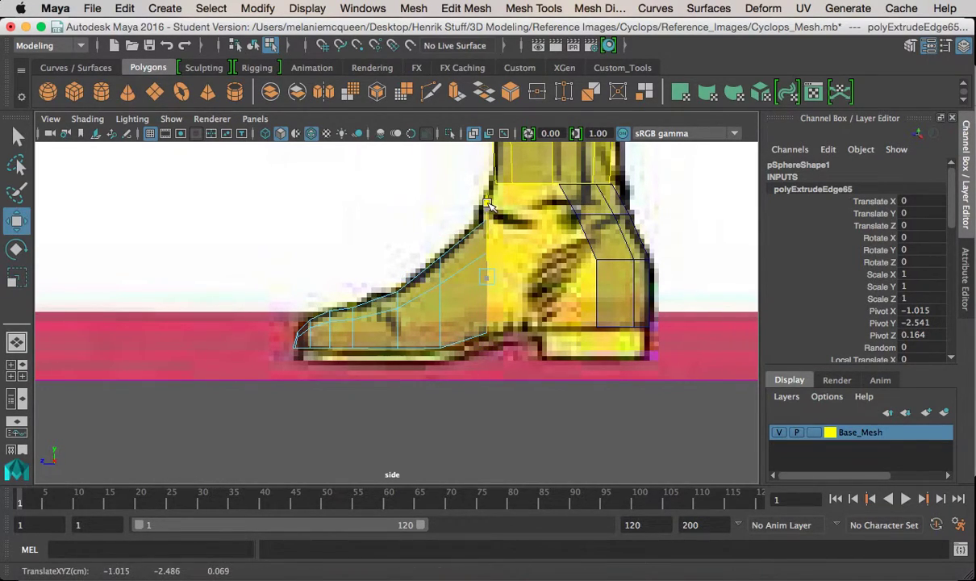
Step: Extrude the rear edges again to about Z 0.045 and raise them to about Y -2.441 at the front of the ankle
key("ctrl+e")
key("w")
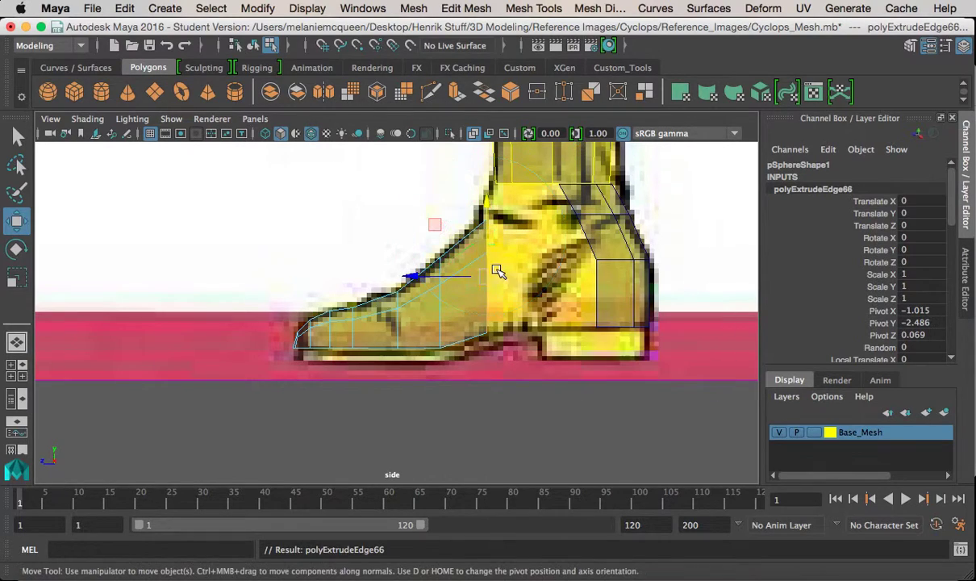
left_click_drag(491, 272, 512, 355)
key("r")
key("w")
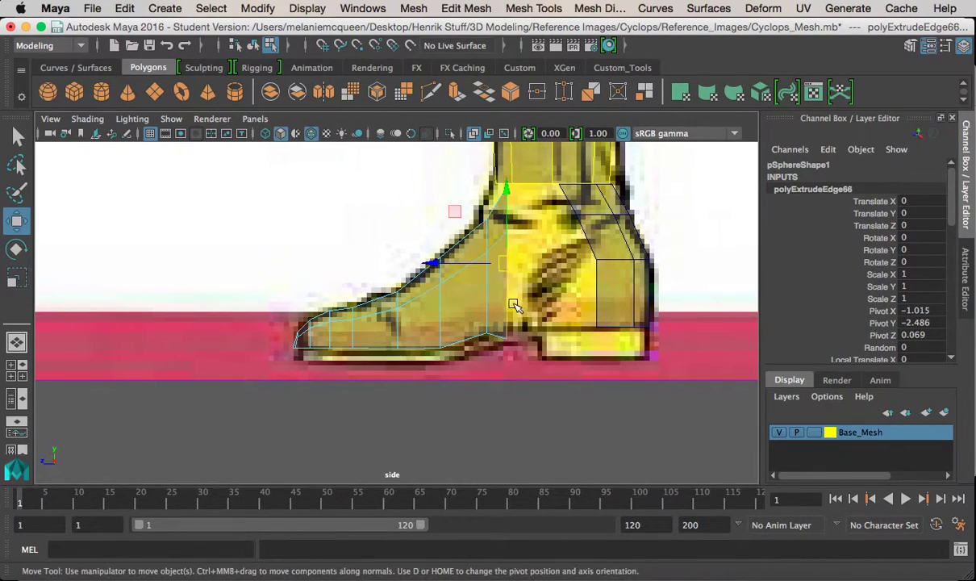
left_click_drag(506, 256, 498, 253)
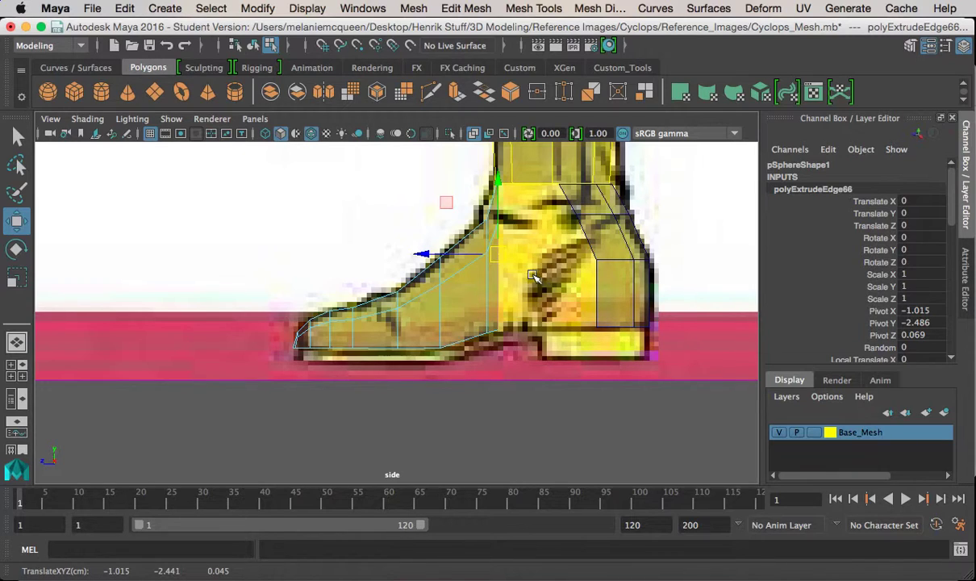
Step: Extrude the rear edges straight back twice toward the heel, first to about Z 0.015 and then to about Z -0.068
key("ctrl+e")
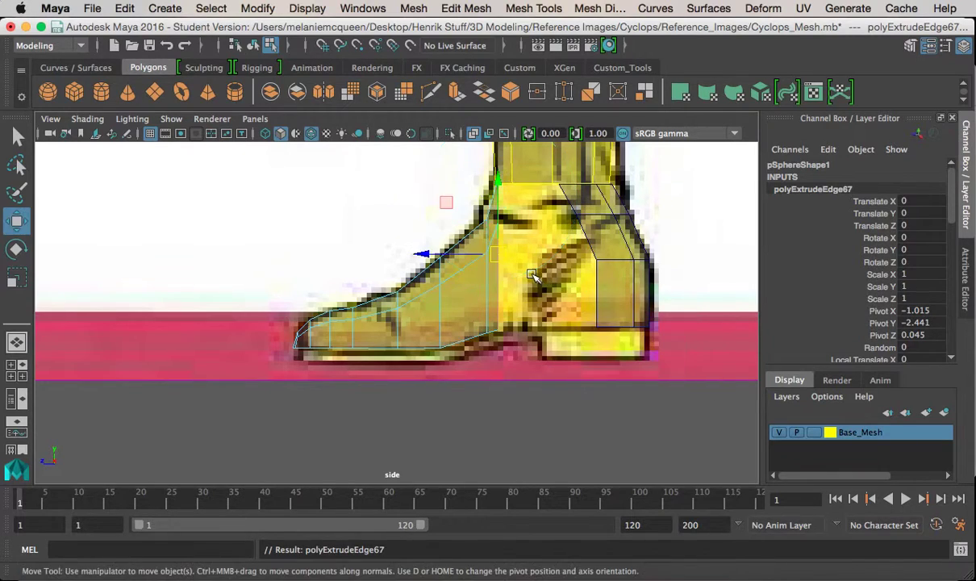
mouse_move(429, 250)
left_mouse_down()
mouse_move(409, 245)
mouse_move(439, 256)
left_mouse_up()
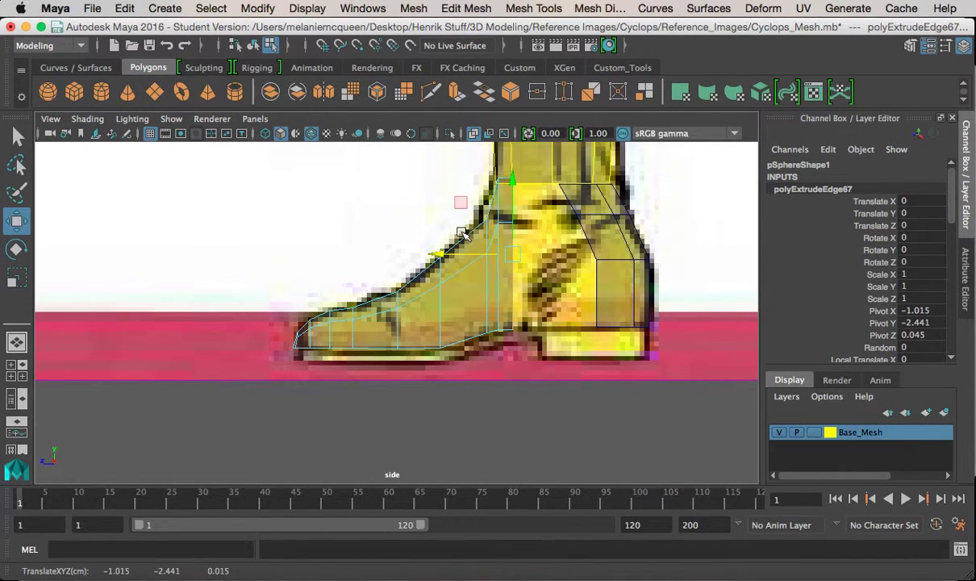
key("ctrl+e")
left_click_drag(438, 254, 478, 264)
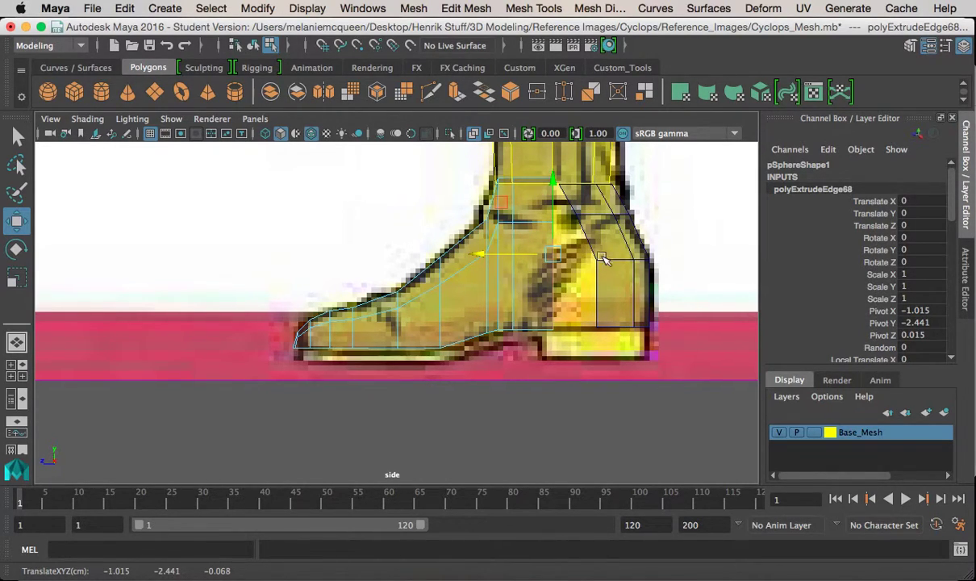
Step: Insert an edge loop lengthwise along the boot's lower side with the Multi-Cut tool
right_click_drag(511, 270, 584, 153)
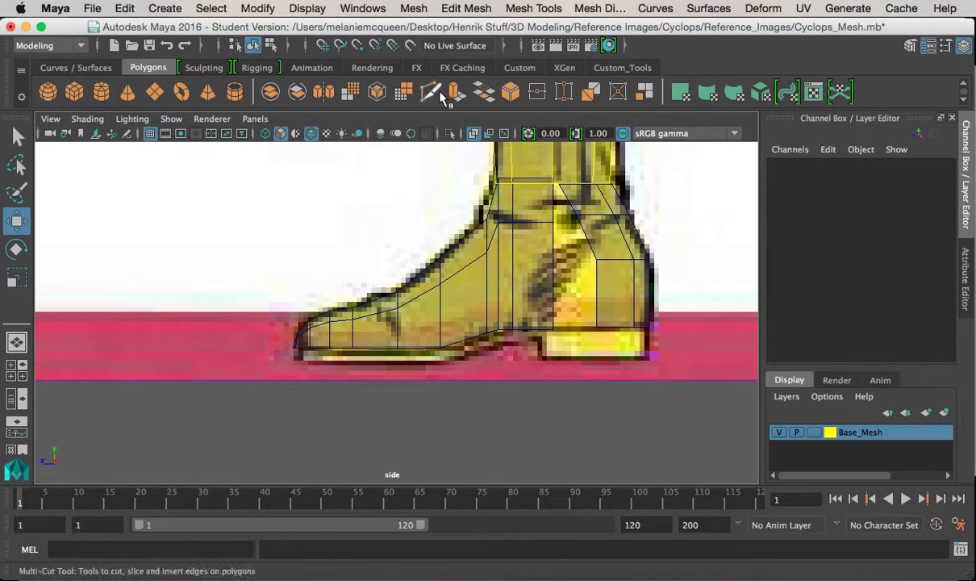
left_click(484, 269)
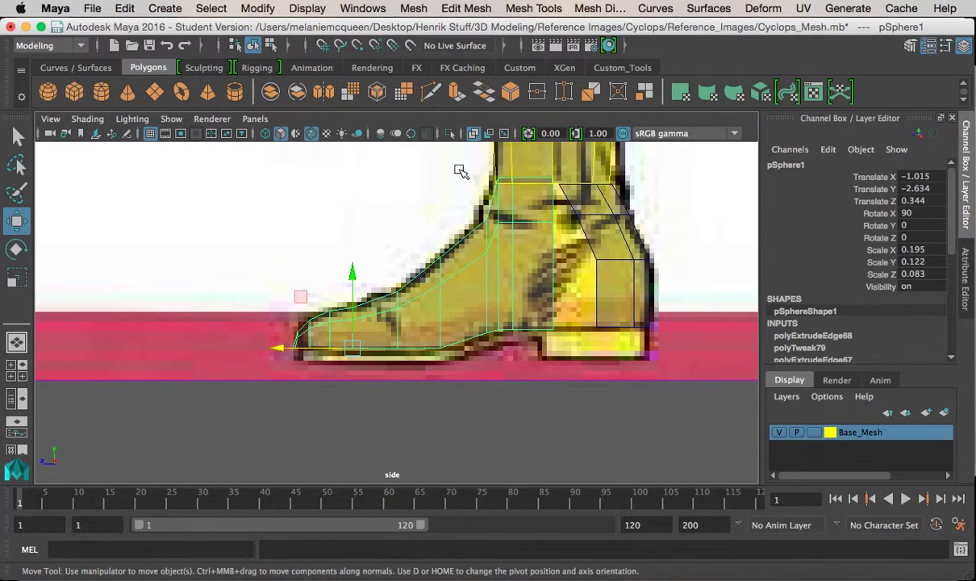
left_click(431, 93)
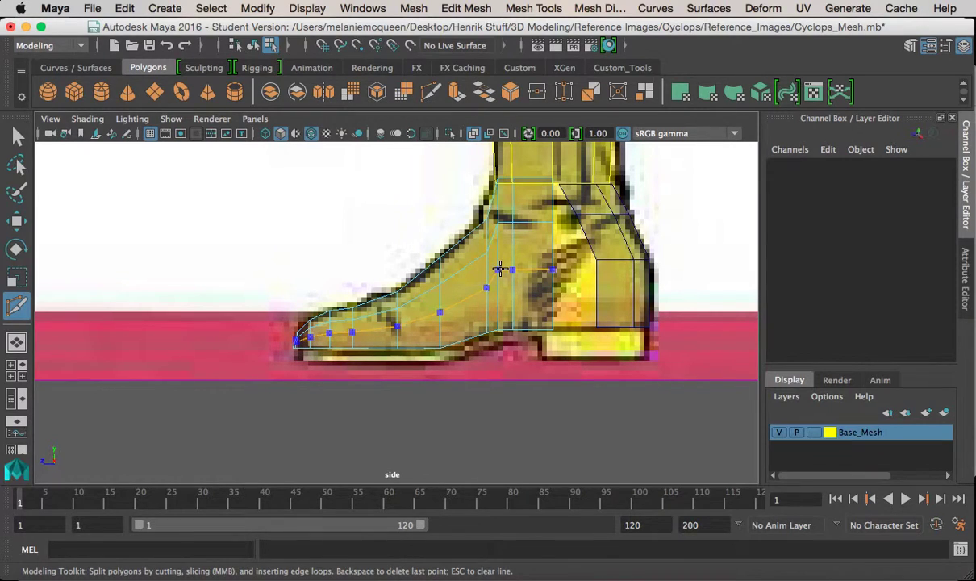
key("Return")
key("q")
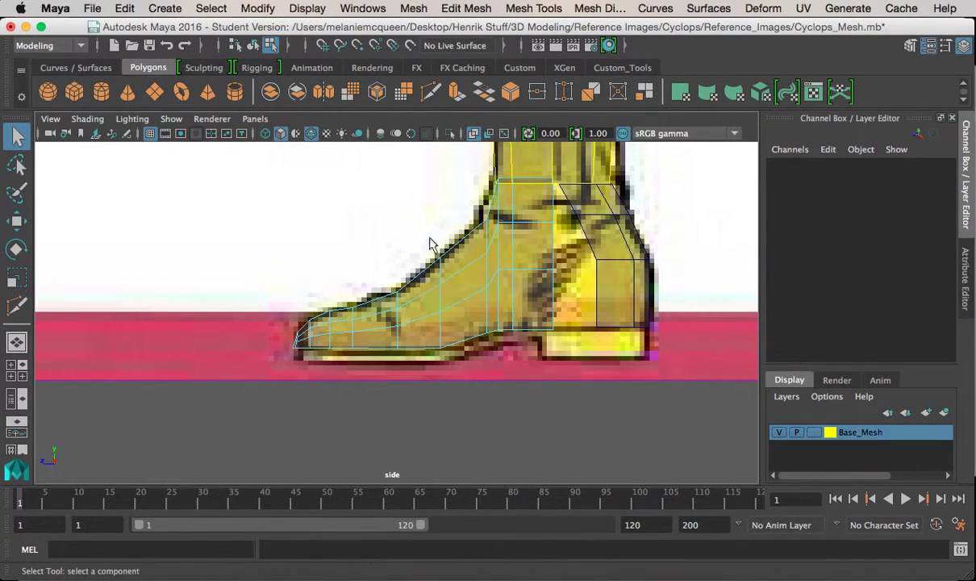
Step: Combine the boot front and the separate heel section into one mesh
key("space")
key("space")
right_click_drag(488, 217, 377, 268, "alt")
left_click_drag(378, 268, 572, 258, "alt")
right_click_drag(353, 175, 427, 153)
left_click_drag(459, 242, 267, 161, "alt")
left_click(479, 250)
left_click(574, 270)
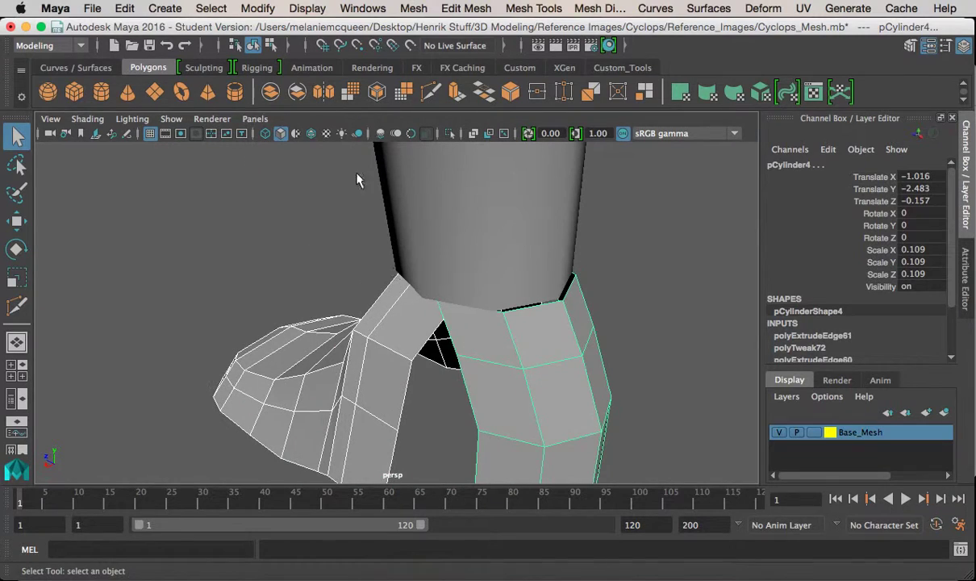
left_click(271, 97)
key("w")
left_click_drag(354, 258, 502, 298, "alt")
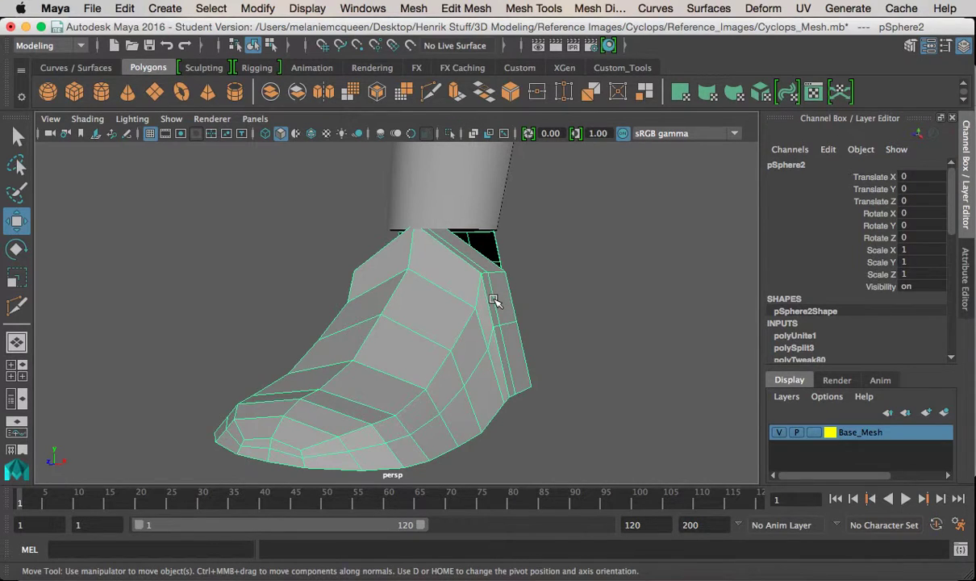
Step: Isolate the combined boot and merge the upper pair of facing vertices between its side and the heel section
key("ctrl+1")
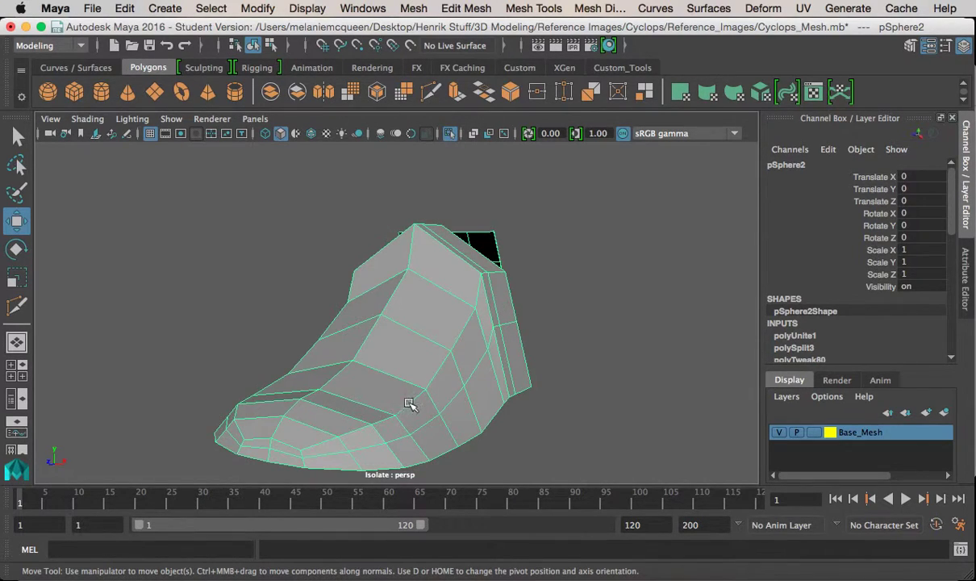
left_click_drag(526, 402, 419, 402, "alt")
right_click_drag(401, 184, 334, 172)
left_click(452, 320)
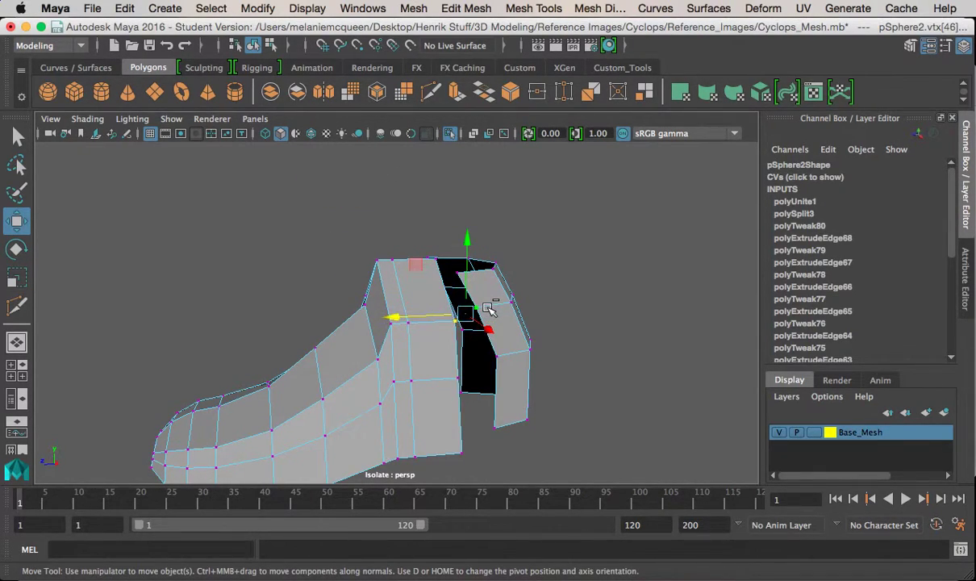
left_click(17, 137)
right_click_drag(503, 314, 466, 188, "shift")
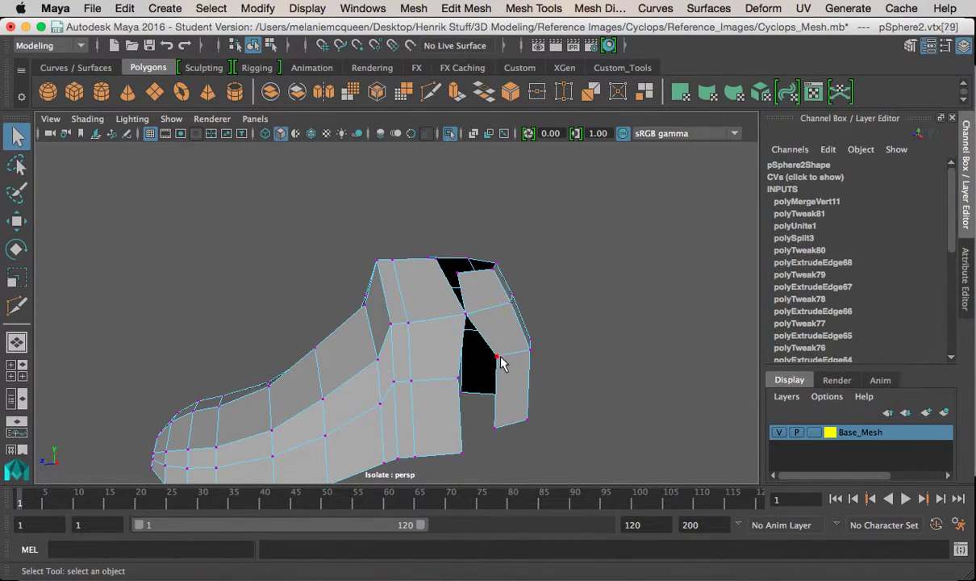
Step: Merge the middle and sole vertex pairs on the same side to close the gap to the heel, undoing a wrong merge
key("g")
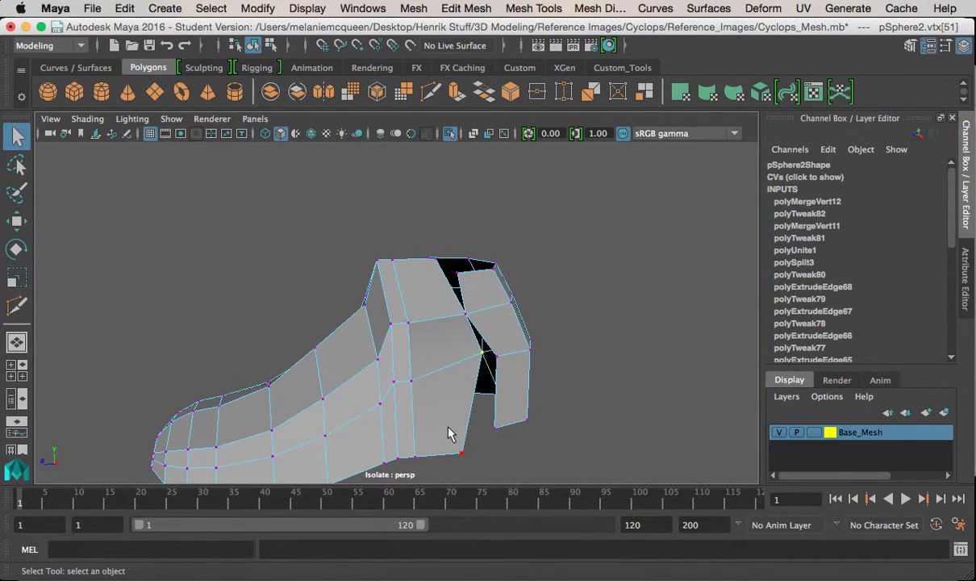
key("z")
left_click(453, 381)
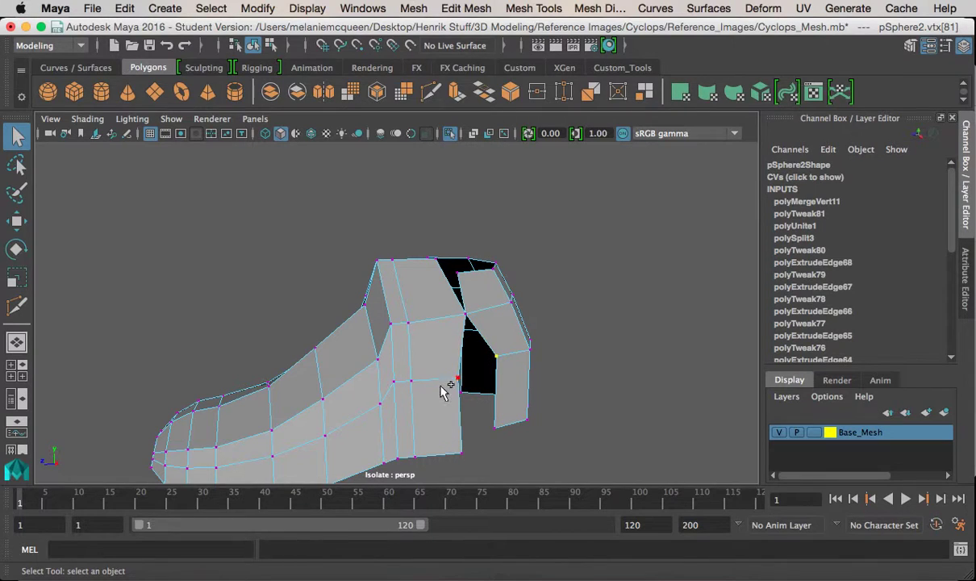
key("g")
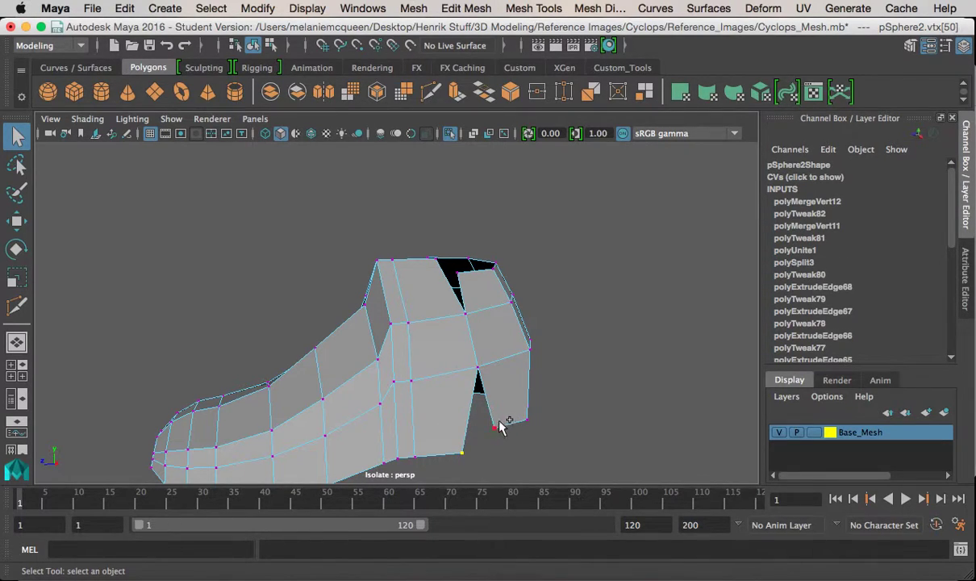
key("g")
Step: Merge the three matching vertex pairs between boot and heel section on the opposite side
left_click_drag(494, 420, 350, 352, "alt")
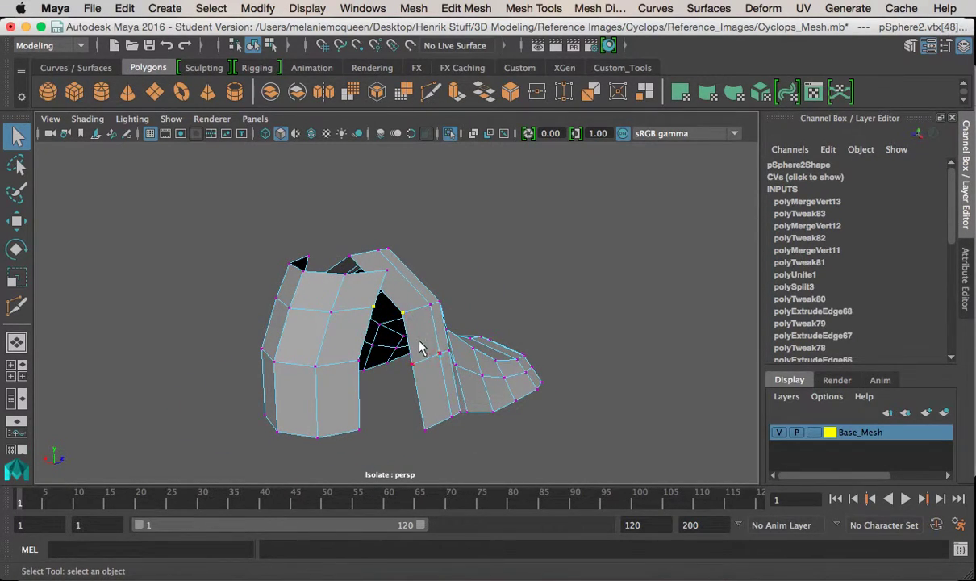
key("g")
left_click_drag(409, 307, 342, 353, "alt")
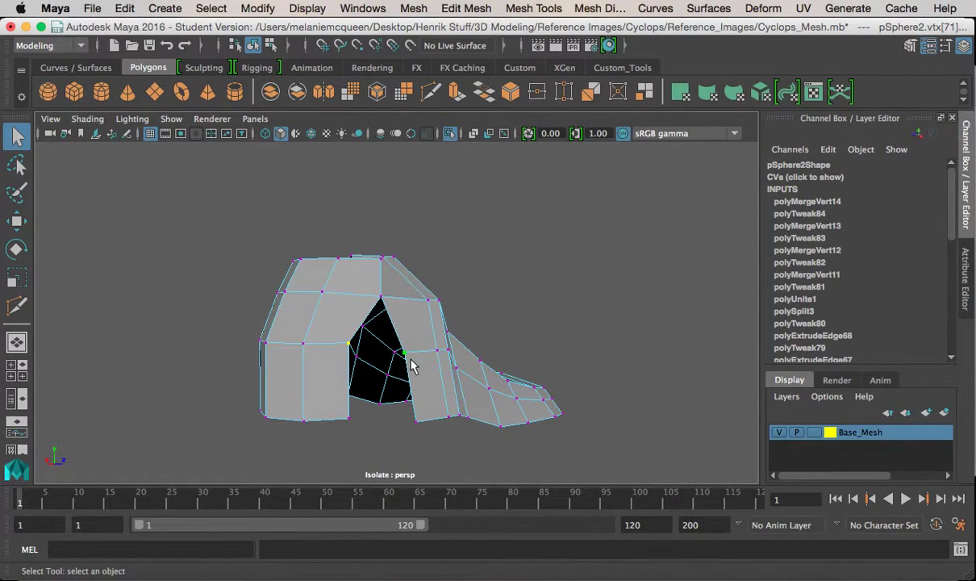
key("g")
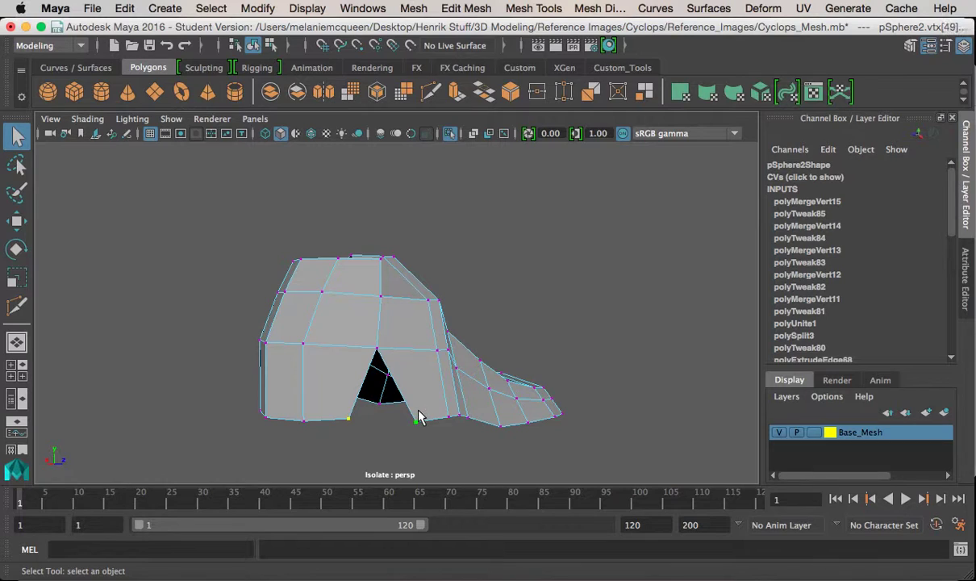
key("g")
Step: Delete the uppermost side faces of the boot front just behind the ankle's front edge, on both sides
left_click_drag(370, 353, 429, 279, "alt")
key("space")
key("space")
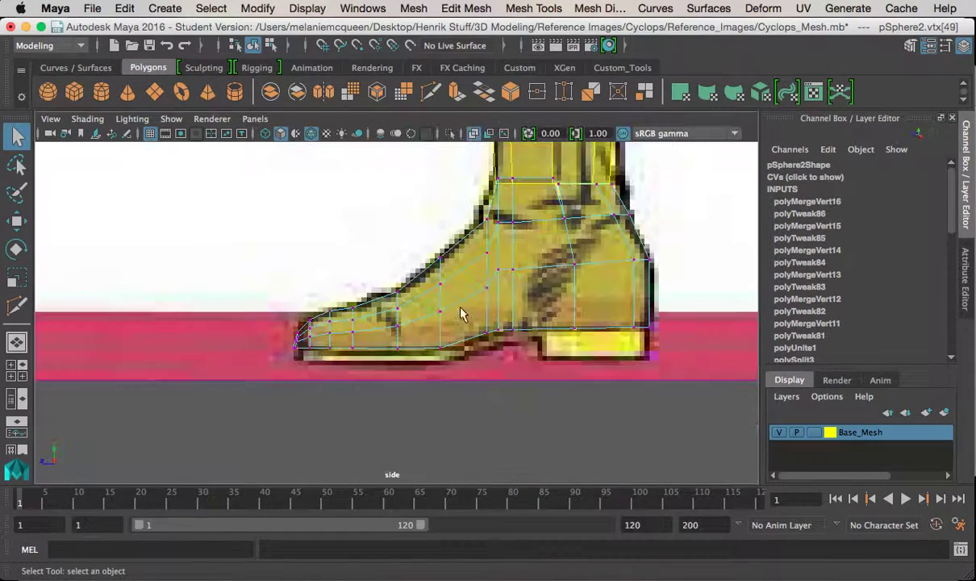
scroll(461, 313, "up", 10)
right_click_drag(389, 327, 423, 217)
left_click(401, 325, "shift")
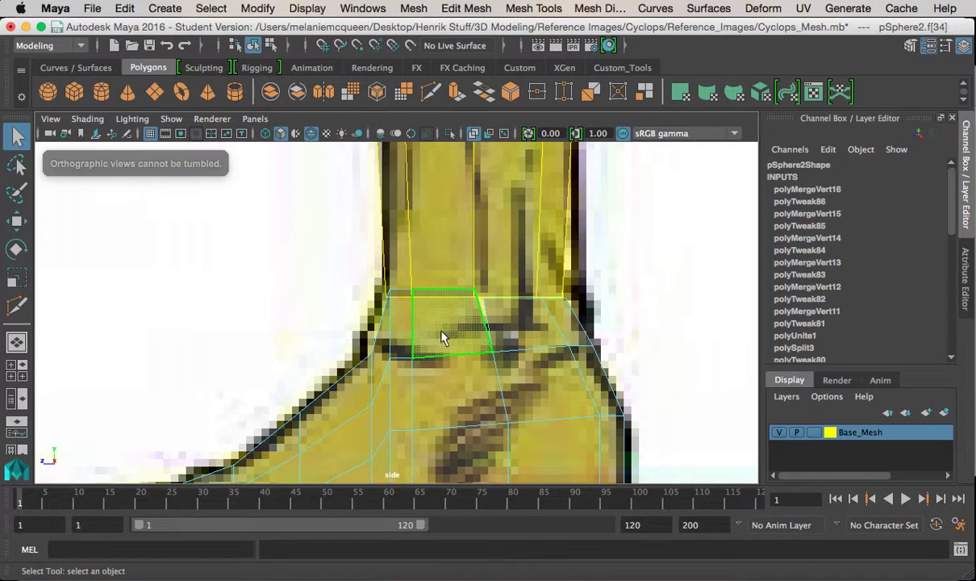
left_click(403, 330, "shift")
key("space")
key("space")
left_click_drag(419, 322, 388, 269, "alt")
left_click(260, 270)
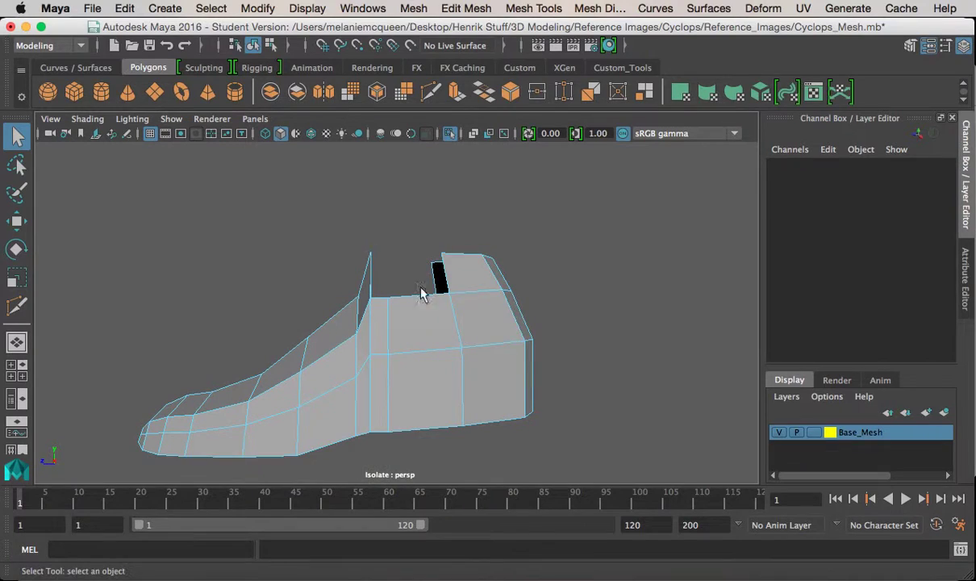
Step: Extrude the open vertical edges of the heel section's upper row forward on both sides of the ankle
right_click_drag(476, 277, 475, 132)
left_click(455, 275)
left_click(437, 280, "shift")
left_click_drag(336, 273, 314, 339, "alt")
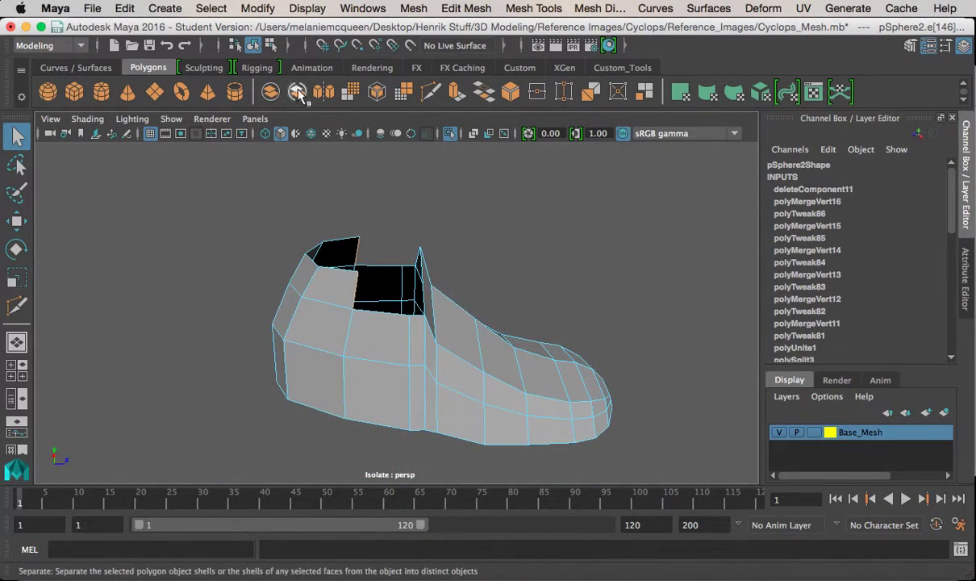
key("ctrl+e")
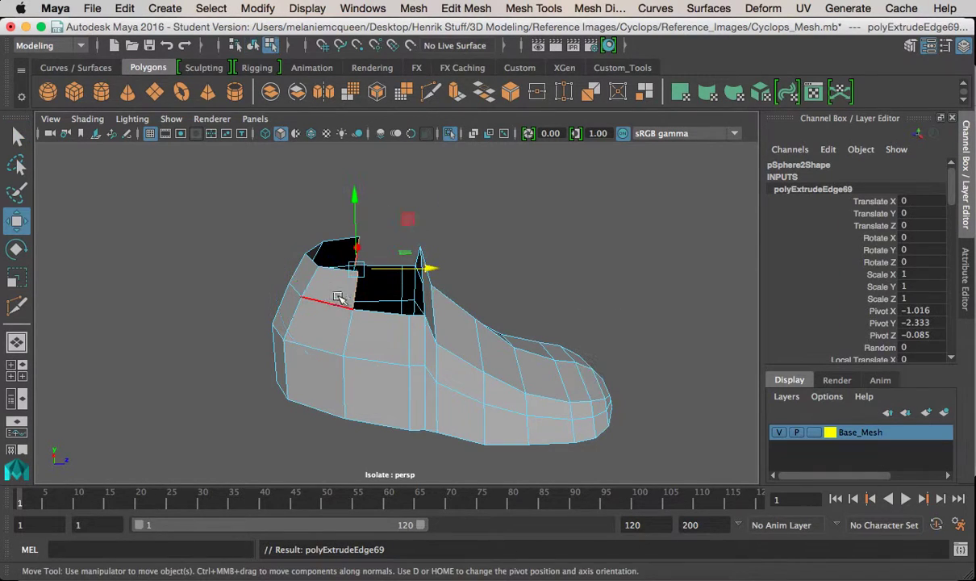
left_click_drag(441, 265, 461, 331)
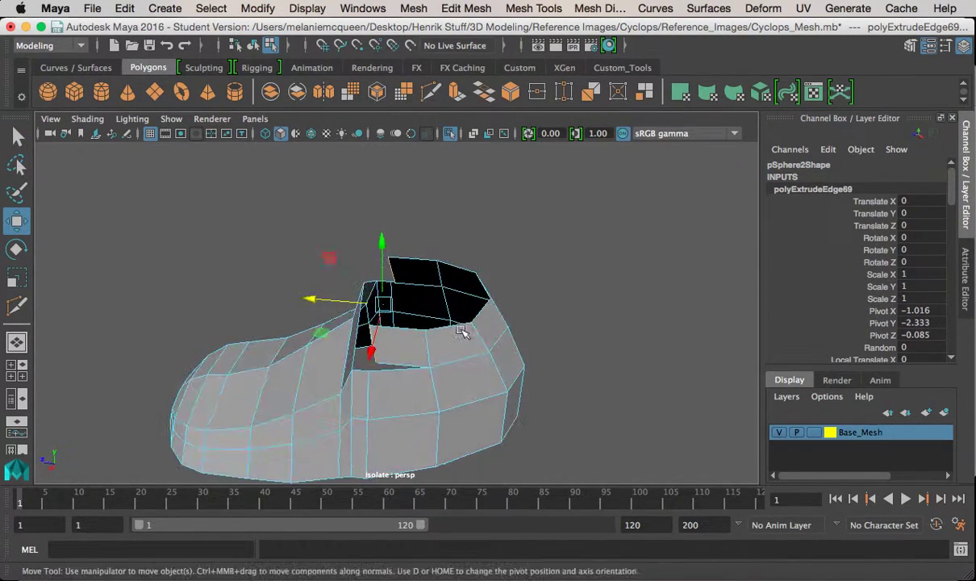
Step: Merge the lower vertices of the extruded ankle faces with the boot's side vertices beneath them on both sides
left_click_drag(391, 363, 406, 310, "alt")
right_click_drag(406, 310, 358, 187)
right_click_drag(414, 316, 380, 297)
left_click(395, 339)
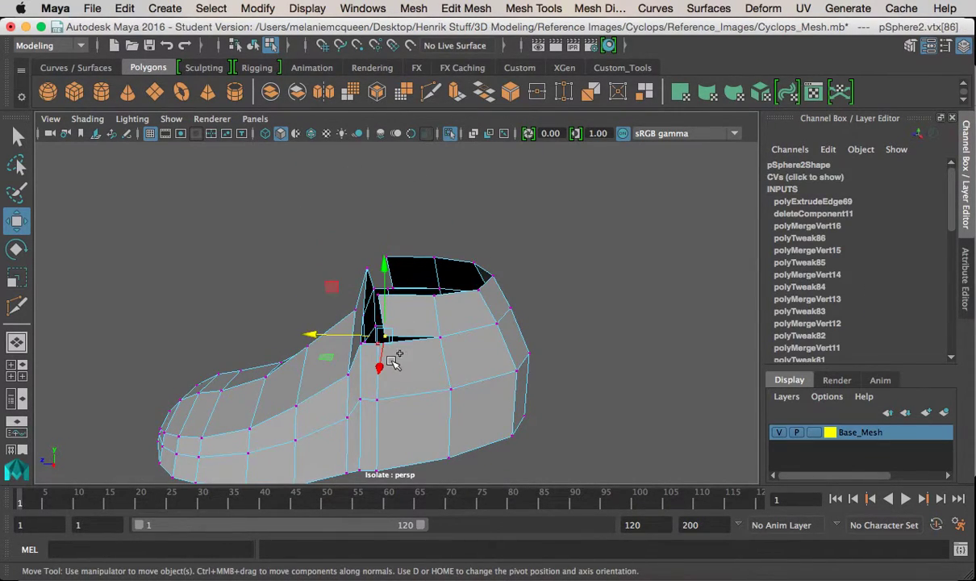
right_click_drag(346, 337, 407, 269, "alt")
left_click_drag(407, 270, 371, 292, "alt")
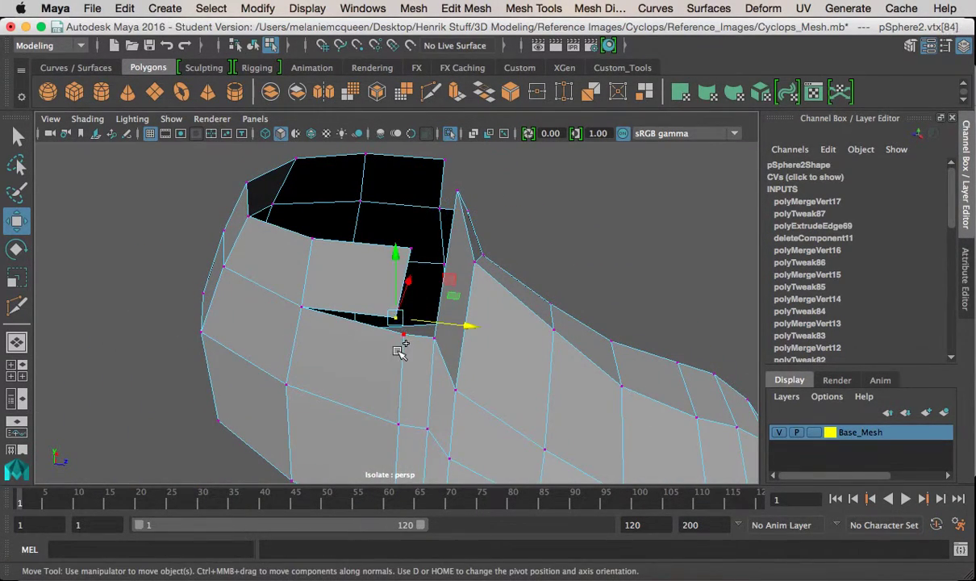
left_click_drag(419, 336, 307, 320, "alt")
Step: Examine the ankle opening's shape against the boot in the side and front references
key("space")
key("space")
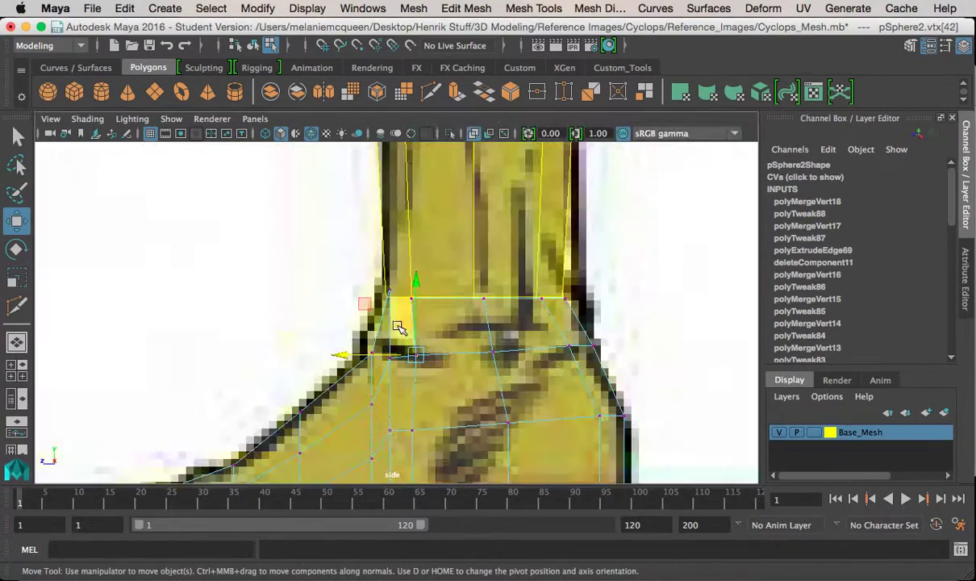
middle_click_drag(400, 328, 394, 306, "alt")
mouse_move(393, 306)
right_mouse_down("alt")
mouse_move(512, 411)
mouse_move(433, 325)
right_mouse_up("alt")
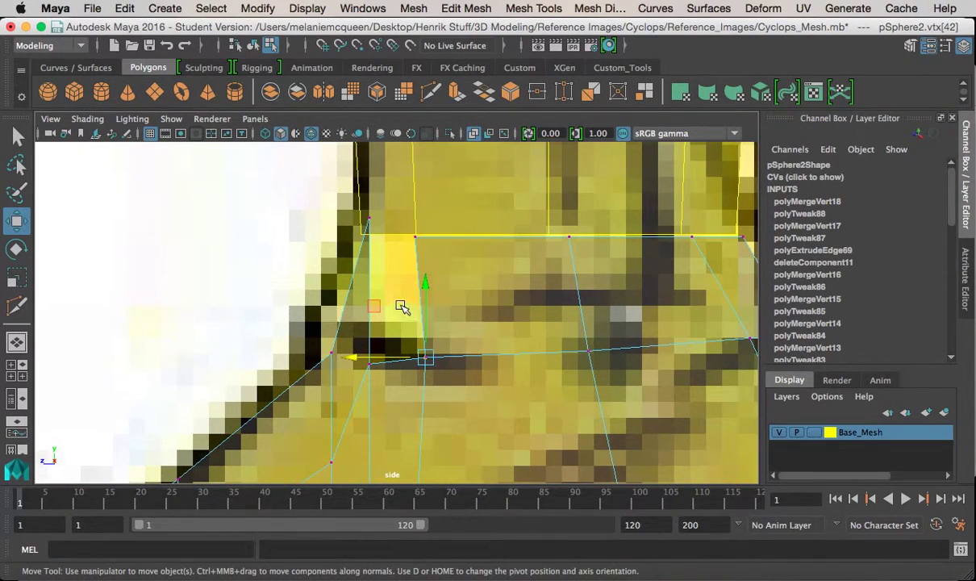
key("space")
key("space")
right_click_drag(374, 311, 522, 384, "alt")
middle_click_drag(514, 332, 518, 211, "alt")
right_click_drag(556, 266, 481, 345, "alt")
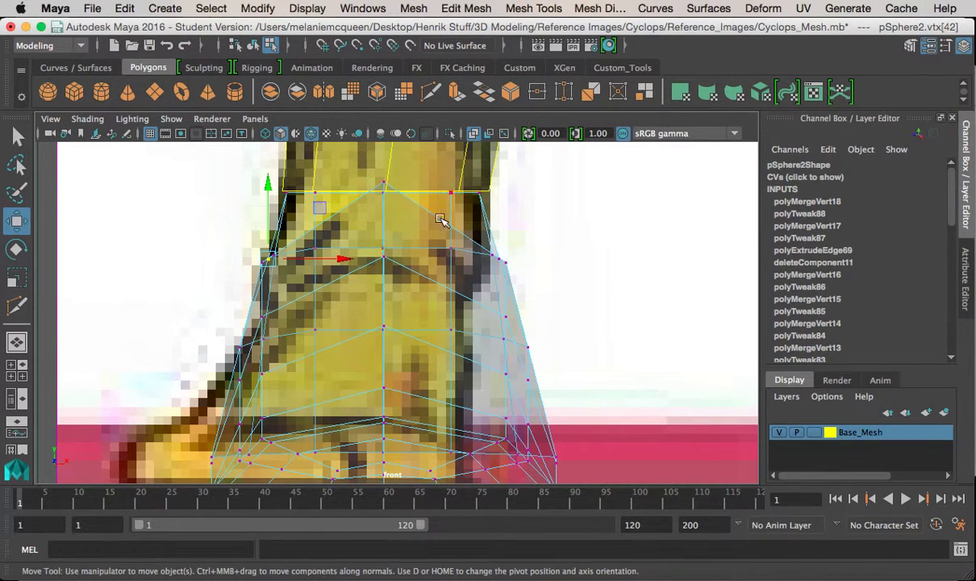
Step: Return from the isolated boot to the whole model in perspective and display wireframe on the shaded surfaces
key("space")
key("space")
right_click_drag(410, 175, 484, 151)
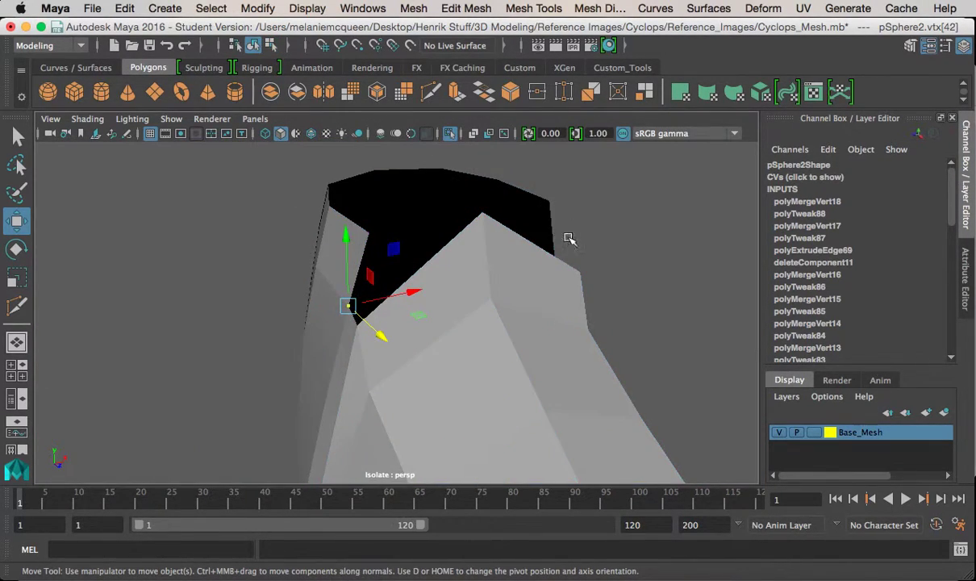
left_click(656, 245)
key("ctrl+1")
right_click_drag(475, 277, 446, 258, "alt")
left_click_drag(446, 258, 280, 246, "alt")
left_click(97, 121)
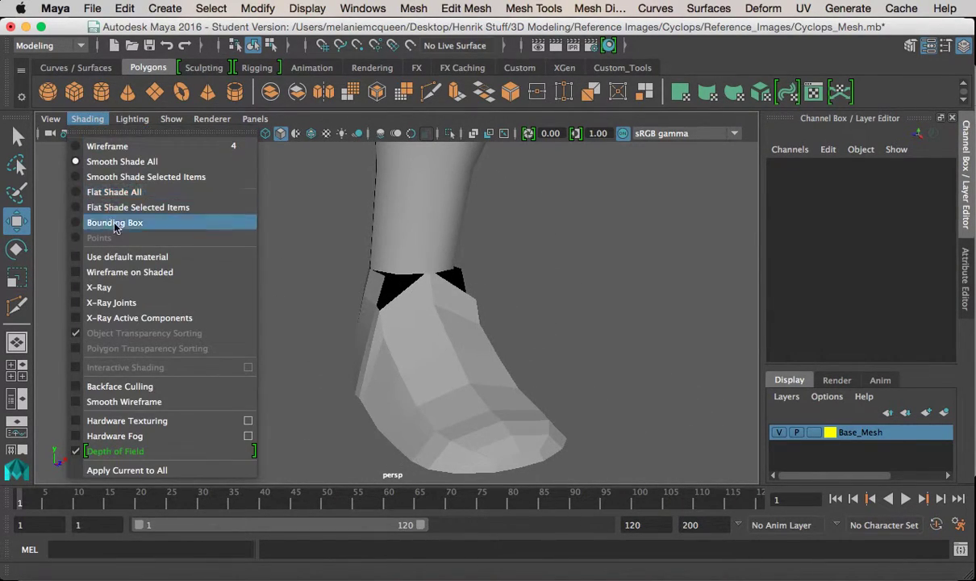
left_click(111, 258)
Step: Snap the boot's upper vertices at the back and sides of the ankle onto the leg's bottom vertices
left_click_drag(321, 292, 451, 305, "alt")
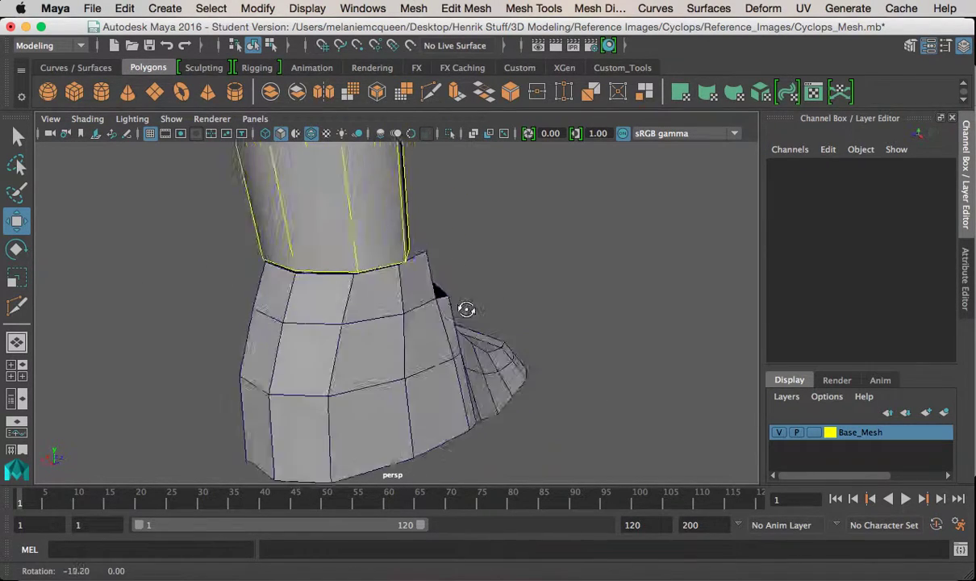
left_click(305, 333)
left_click_drag(305, 333, 400, 317, "alt")
right_click_drag(398, 184, 327, 174)
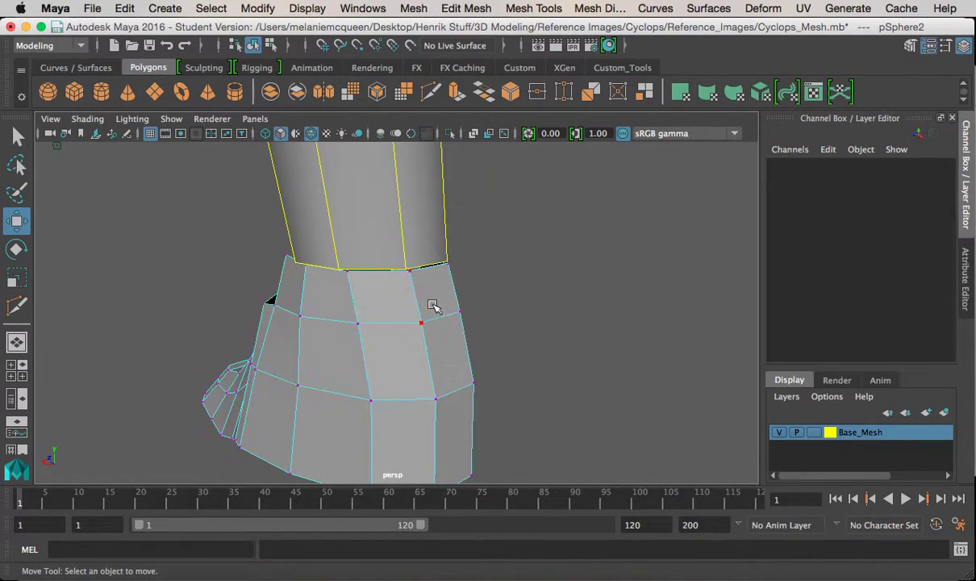
left_click(405, 292)
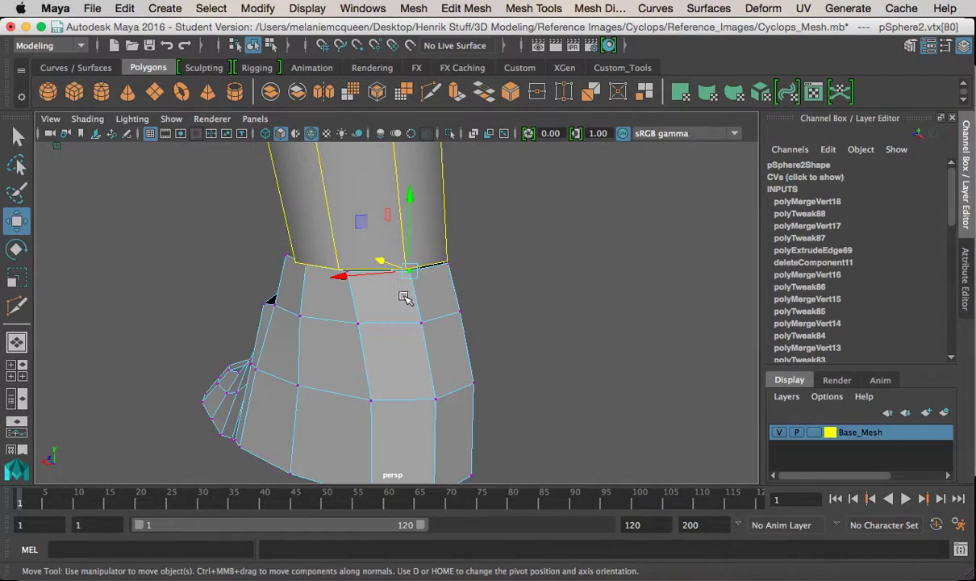
key("e")
key("w")
left_click_drag(411, 272, 403, 311)
left_click(339, 268)
right_click_drag(410, 333, 510, 356, "alt")
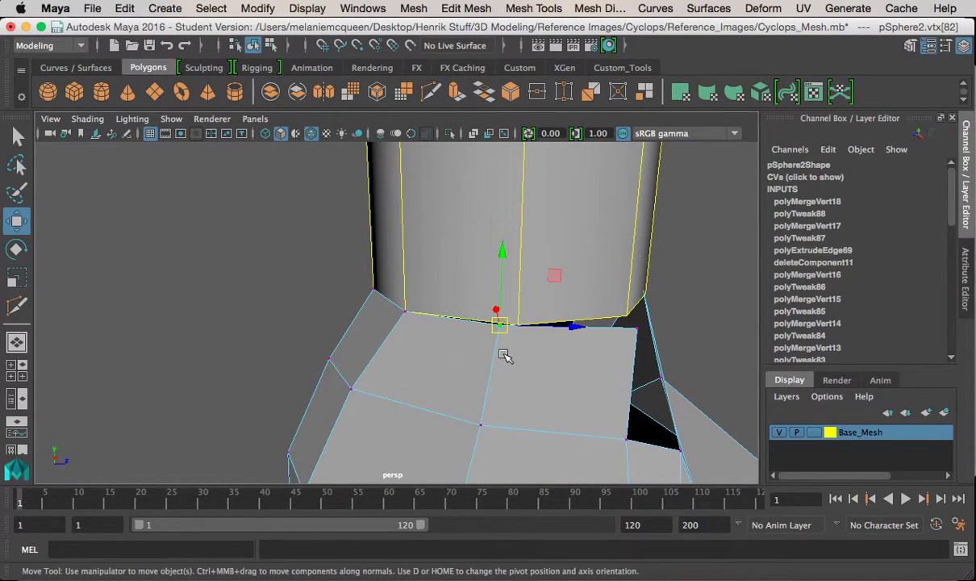
left_click_drag(499, 327, 498, 329)
Step: Snap the upper front vertices of the ankle's side faces onto the leg's bottom corner vertices on both sides
left_click_drag(553, 357, 525, 366, "alt")
left_click(562, 340)
left_click_drag(564, 339, 589, 337)
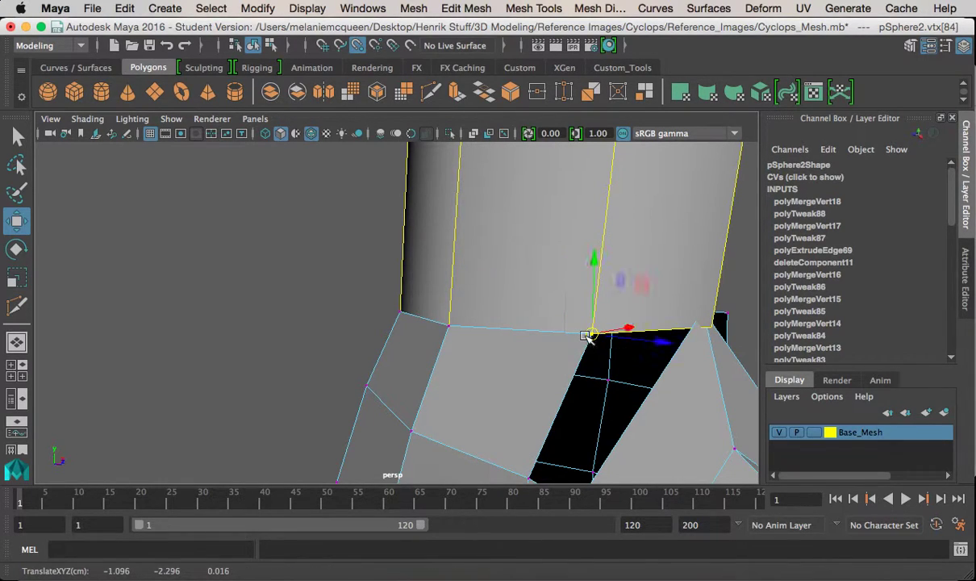
left_click_drag(646, 356, 408, 303, "alt")
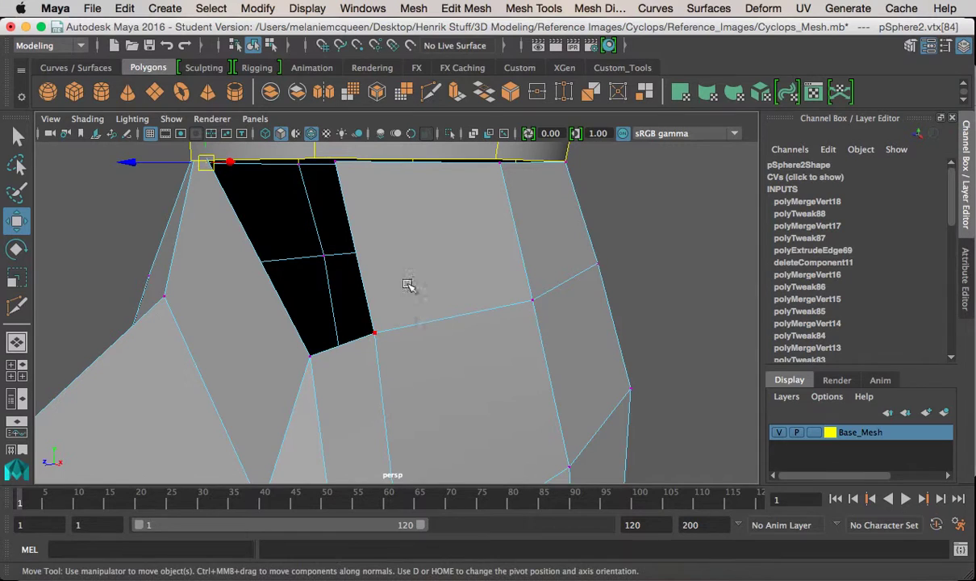
left_click_drag(336, 162, 320, 161)
Step: Try to delete the vertical edges running down the boot's side below the ankle gap
left_click_drag(270, 244, 400, 286, "alt")
right_click_drag(399, 174, 396, 134)
double_click(389, 306)
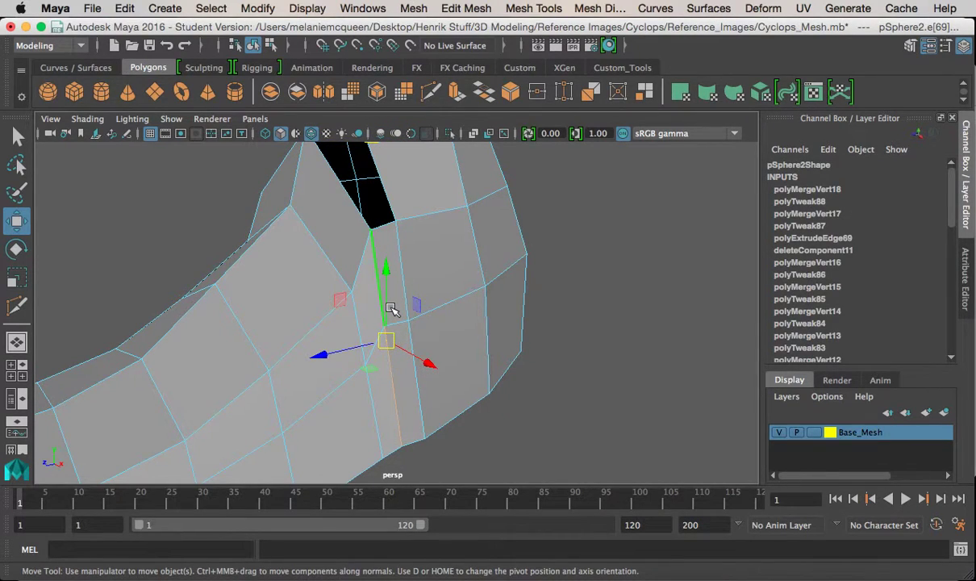
key("ctrl+Delete")
left_click_drag(369, 294, 276, 306, "alt")
key("super+z")
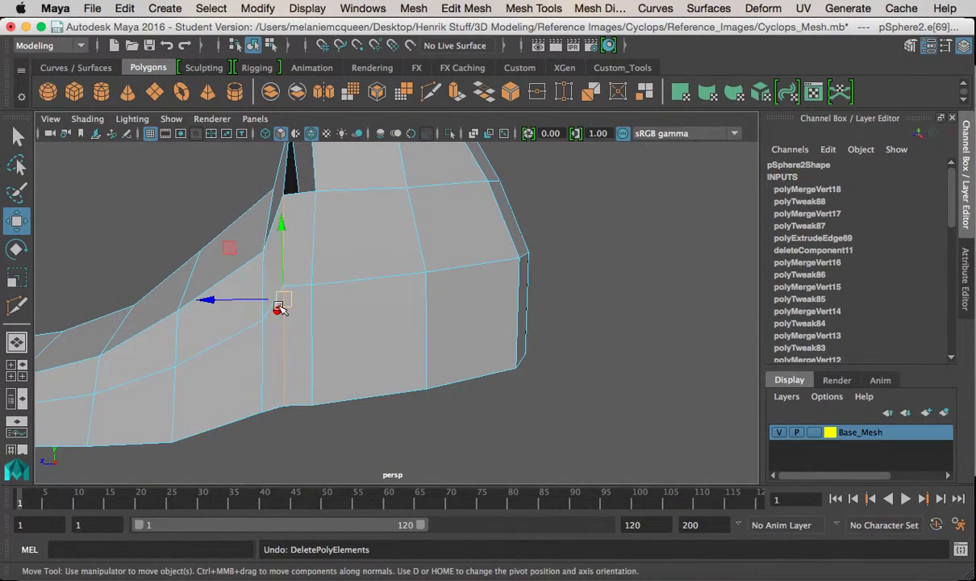
key("ctrl+Delete")
left_click_drag(279, 305, 336, 305, "alt")
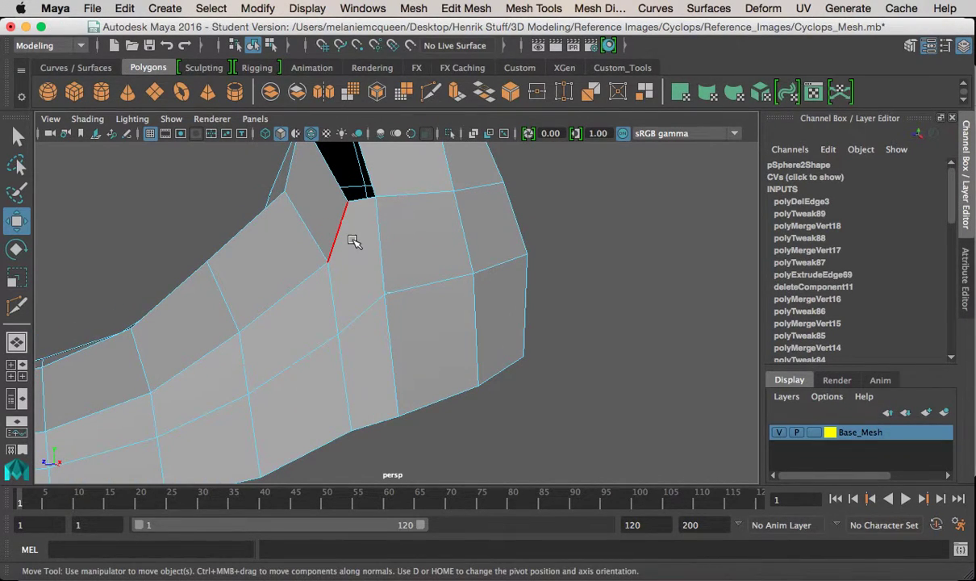
left_click_drag(315, 231, 451, 304, "alt")
key("super+z")
Step: Examine the boot's side edges and vertices around the ankle gaps from both sides
left_click_drag(349, 345, 479, 316, "alt")
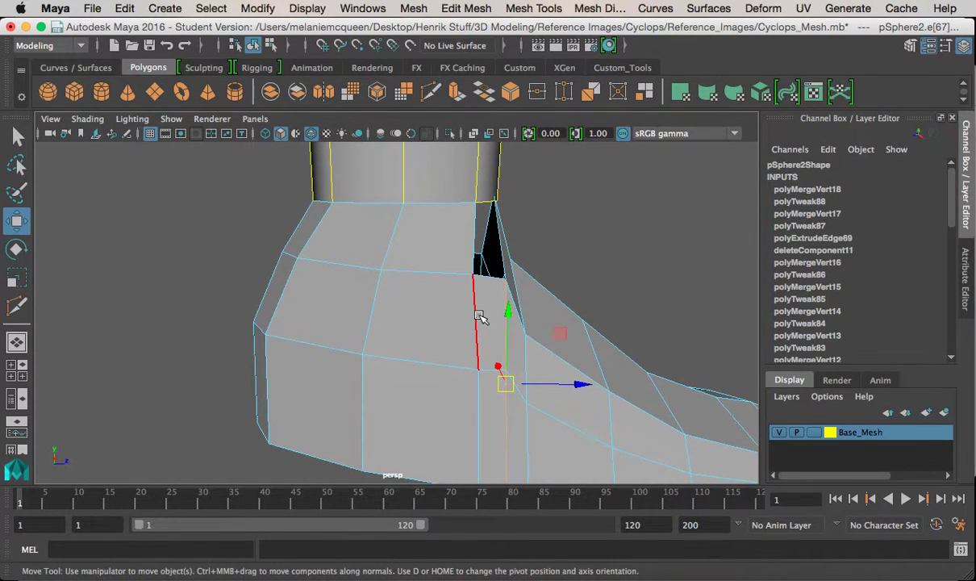
right_click(480, 316)
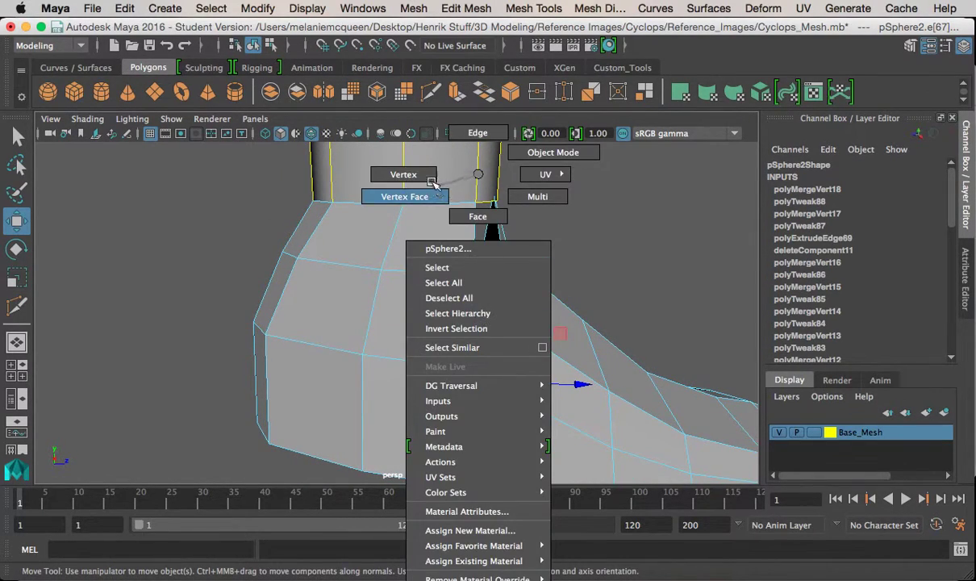
right_click_drag(433, 187, 411, 177)
right_click_drag(495, 341, 495, 137)
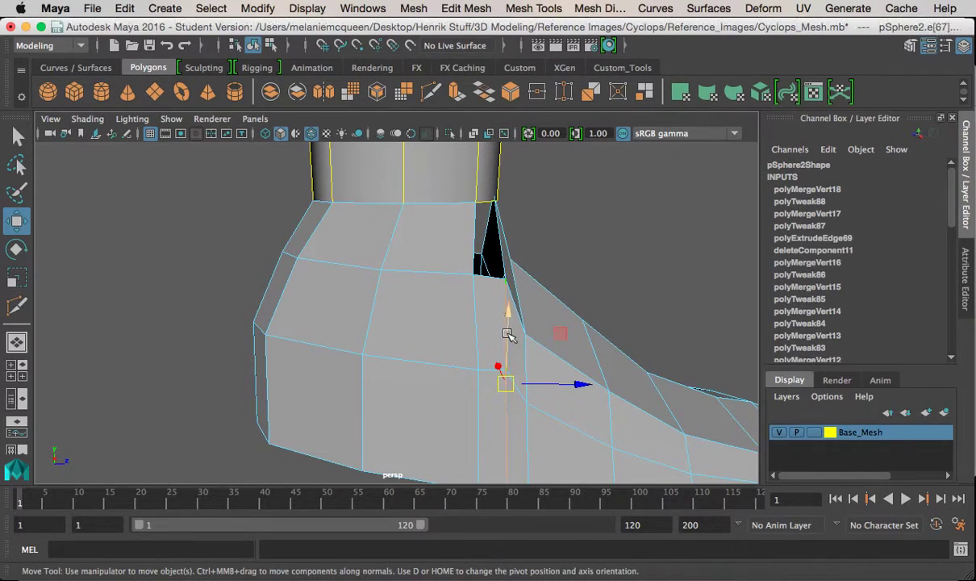
left_click_drag(332, 332, 388, 337, "alt")
right_click_drag(360, 174, 303, 183)
left_click(366, 269)
left_click_drag(321, 326, 406, 257, "alt")
right_click_drag(374, 175, 448, 154)
left_click_drag(478, 318, 374, 280, "alt")
Step: Combine the leg and the boot into one mesh
right_click_drag(372, 194, 497, 152)
left_click(448, 219)
left_click_drag(476, 274, 214, 154, "alt")
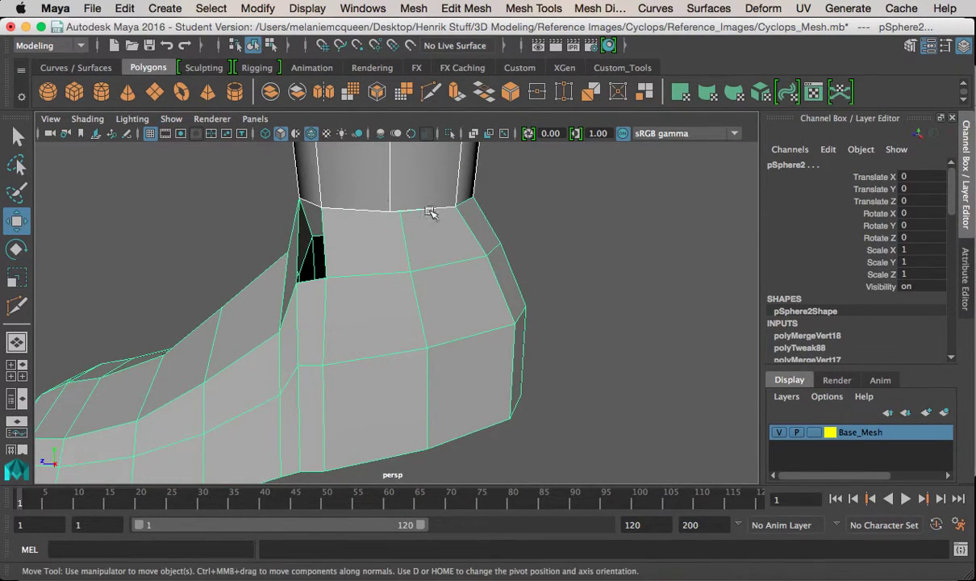
left_click(620, 278)
left_click_drag(292, 266, 571, 162, "alt")
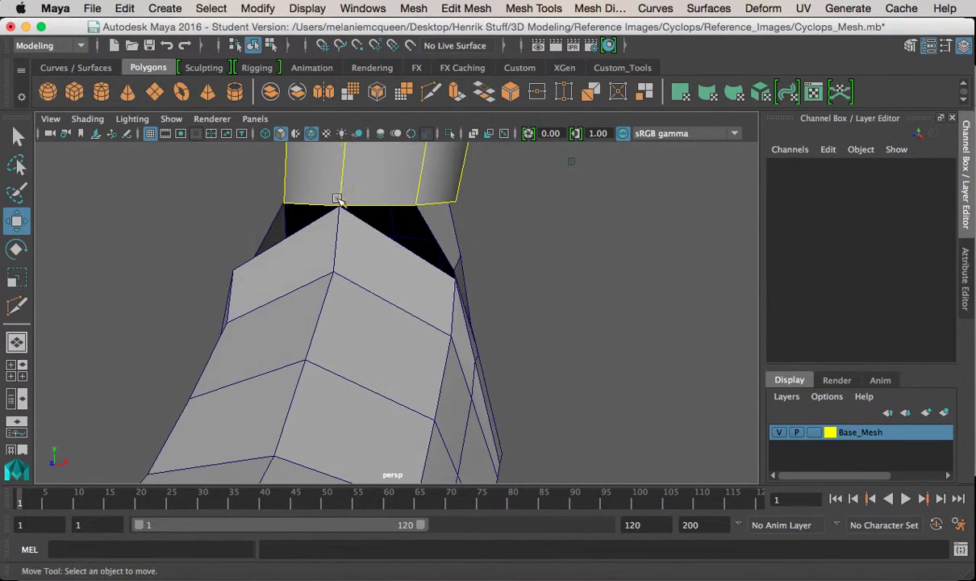
left_click(418, 180)
left_click(408, 294)
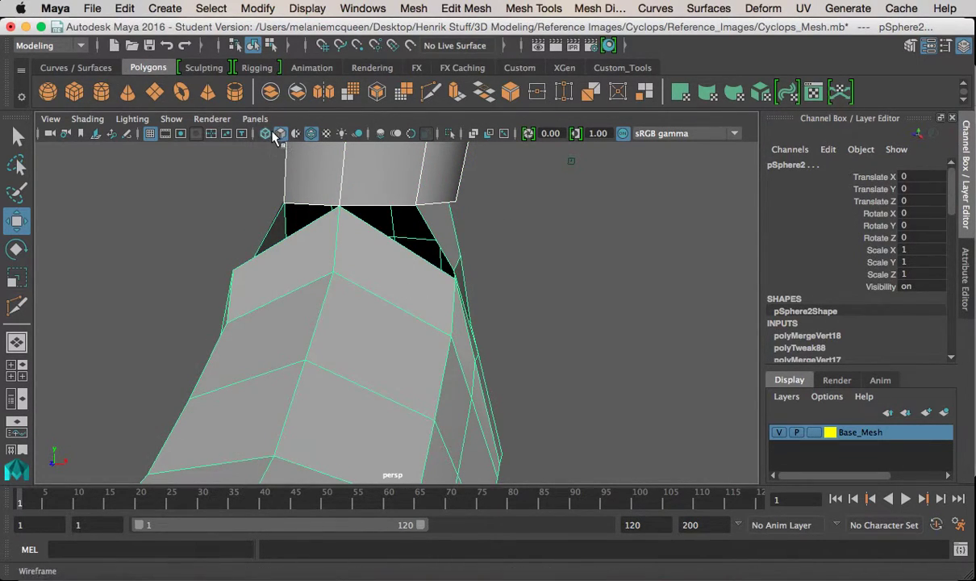
left_click(274, 92)
Step: Bridge the leg's bottom edge to the boot's side edge across one ankle gap, with 0 divisions
left_click_drag(582, 255, 420, 246, "alt")
left_click(347, 195)
right_click_drag(338, 233, 335, 194)
left_click(321, 217)
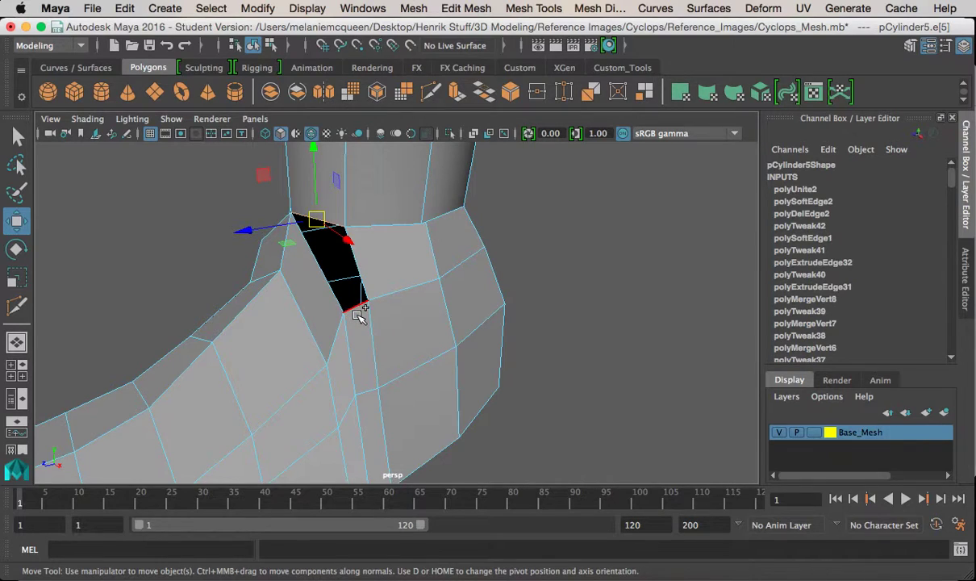
left_click(482, 91)
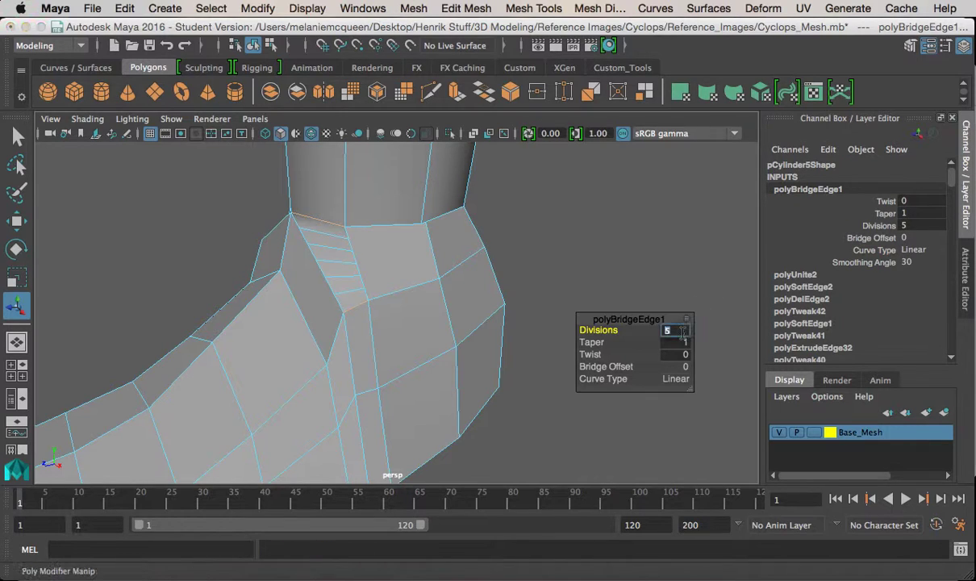
left_click_drag(289, 258, 433, 338, "alt")
Step: Bridge the matching leg and boot edges across the ankle gap on the opposite side, with 0 divisions
left_click(470, 233)
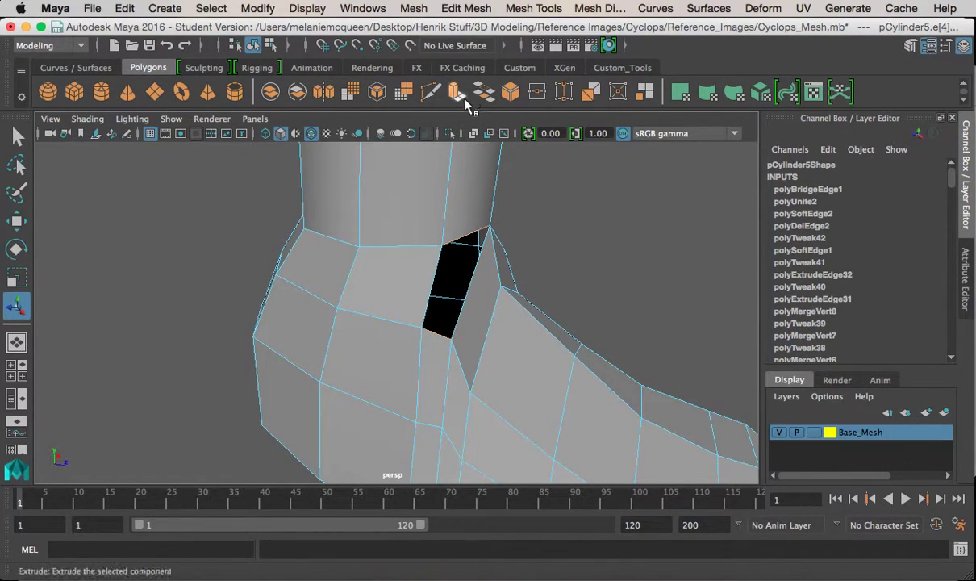
left_click(486, 92)
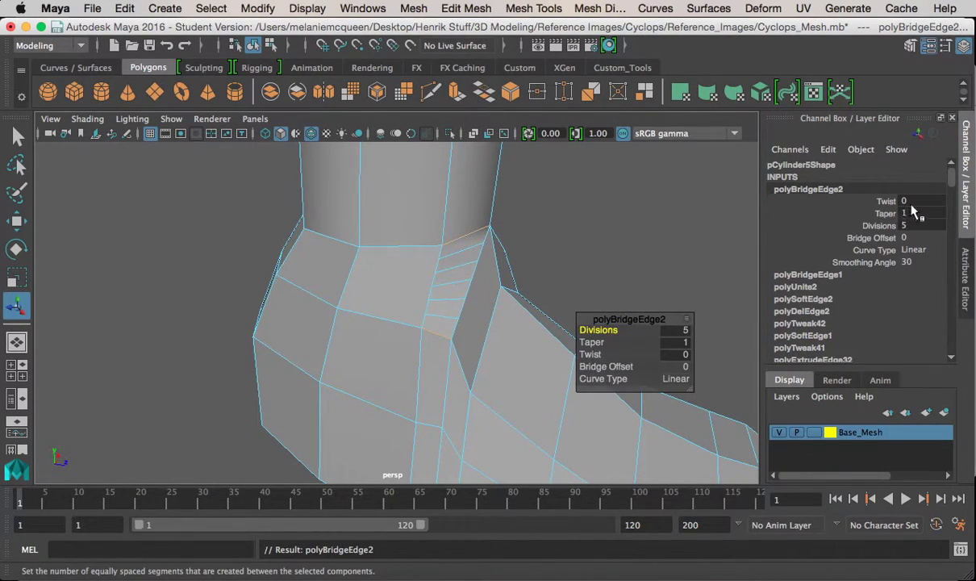
left_click_drag(557, 310, 413, 319, "alt")
right_click_drag(385, 174, 393, 231)
left_click_drag(498, 306, 362, 339, "alt")
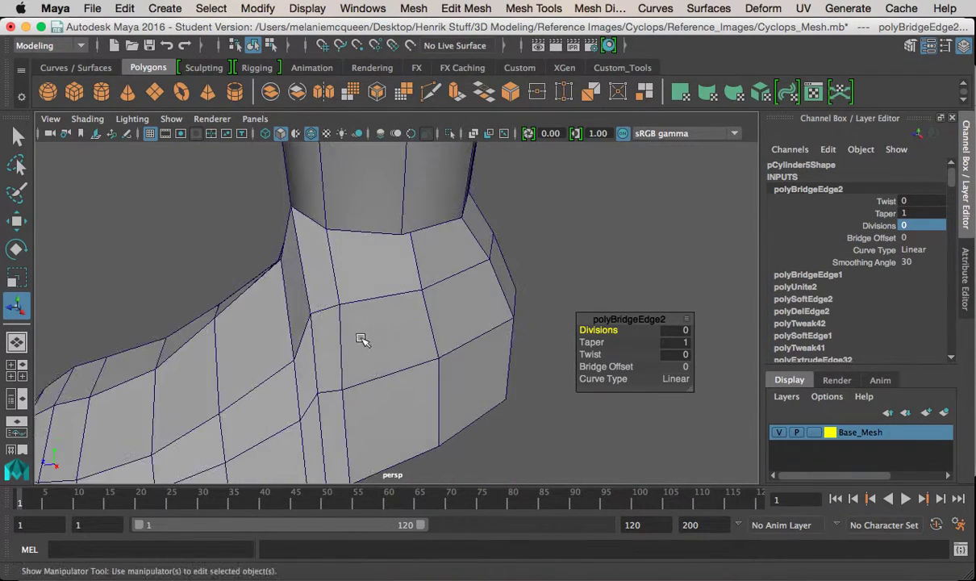
Step: Soften the edges of the combined leg and boot mesh
right_click_drag(361, 339, 303, 278, "alt")
left_click_drag(270, 326, 389, 377, "alt")
left_click(333, 322)
left_click_drag(334, 323, 396, 238, "alt")
mouse_move(396, 239)
right_mouse_down("shift")
mouse_move(397, 265)
mouse_move(521, 234)
mouse_move(384, 237)
mouse_move(398, 240)
right_mouse_up("shift")
right_click_drag(398, 240, 451, 153, "shift")
left_click(18, 139)
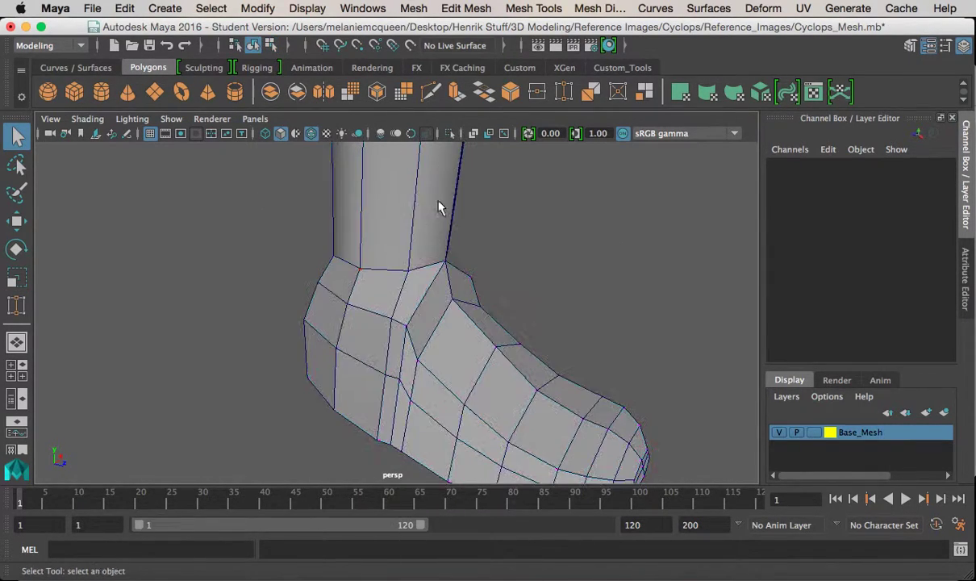
left_click(442, 300)
right_click_drag(410, 218, 494, 209, "shift")
left_click_drag(565, 229, 347, 250, "alt")
left_click(530, 321)
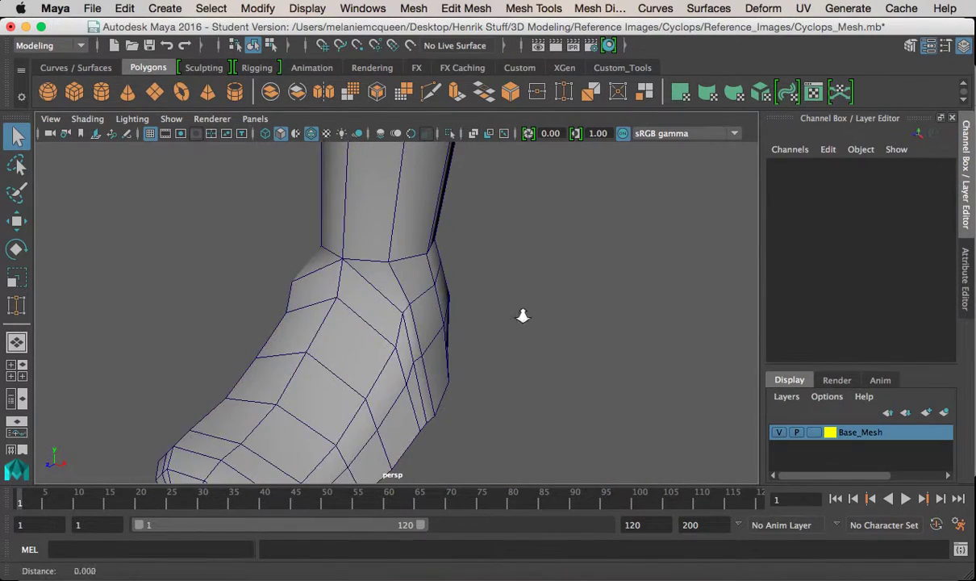
Step: Turn off the wireframe display on the shaded model
right_click_drag(531, 326, 467, 294, "alt")
left_click_drag(468, 294, 294, 275, "alt")
middle_click_drag(341, 264, 366, 305, "alt")
right_click_drag(366, 305, 323, 282, "alt")
left_click_drag(323, 282, 414, 370, "alt")
right_click_drag(413, 370, 559, 340, "alt")
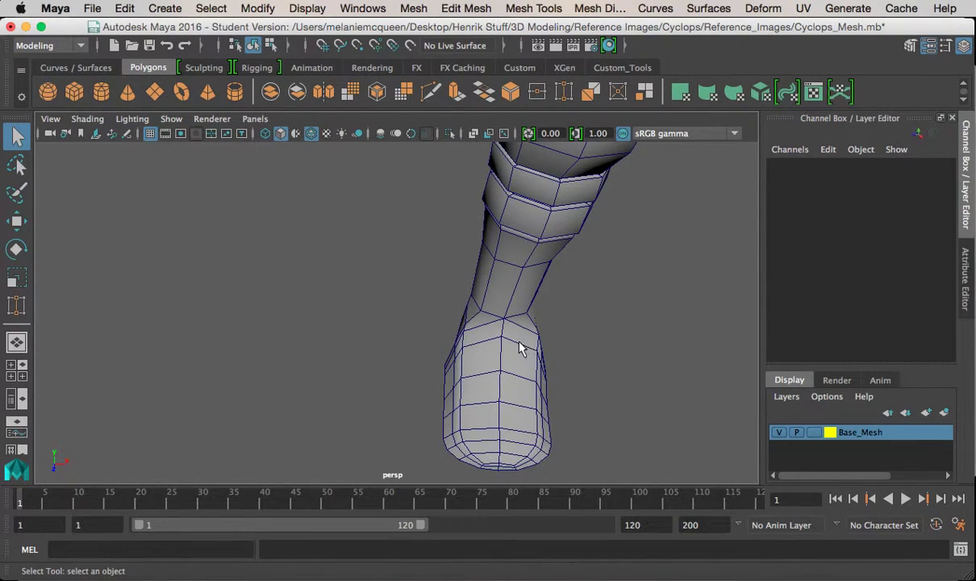
left_click(85, 119)
left_click(141, 270)
Step: Examine the smooth-shaded boot's form and ankle transition from the front and sides
right_click_drag(142, 274, 342, 321, "alt")
mouse_move(342, 320)
left_mouse_down("alt")
mouse_move(429, 363)
mouse_move(419, 328)
mouse_move(396, 331)
left_mouse_up("alt")
left_click(429, 357)
right_click_drag(395, 330, 481, 394, "alt")
left_click_drag(481, 395, 601, 311, "alt")
left_click(577, 319)
right_click_drag(600, 311, 389, 268, "alt")
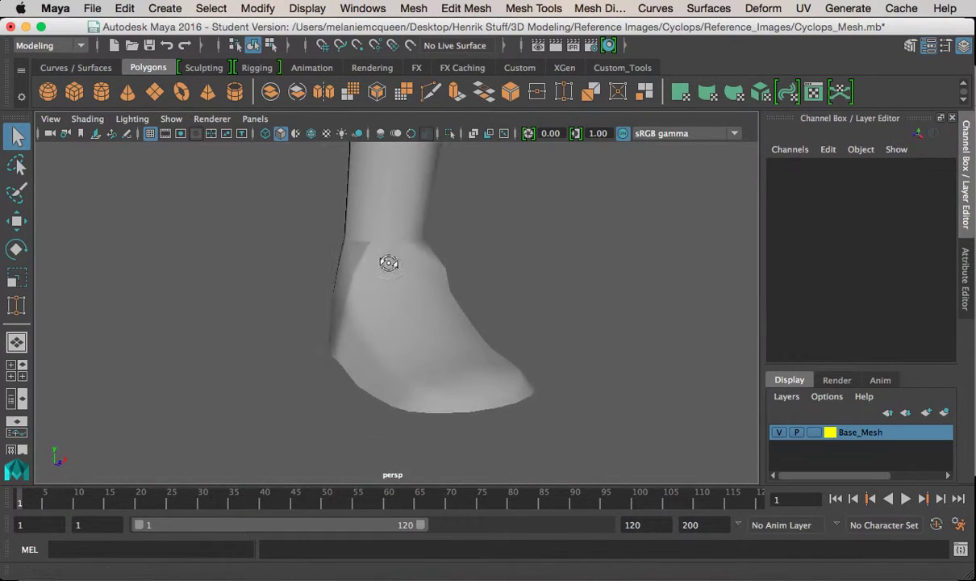
left_click_drag(390, 268, 460, 268, "alt")
Step: Select the border edge loop around the boot's open sole
left_click(383, 267)
left_click_drag(282, 280, 516, 306, "alt")
left_click_drag(306, 175, 398, 307, "alt")
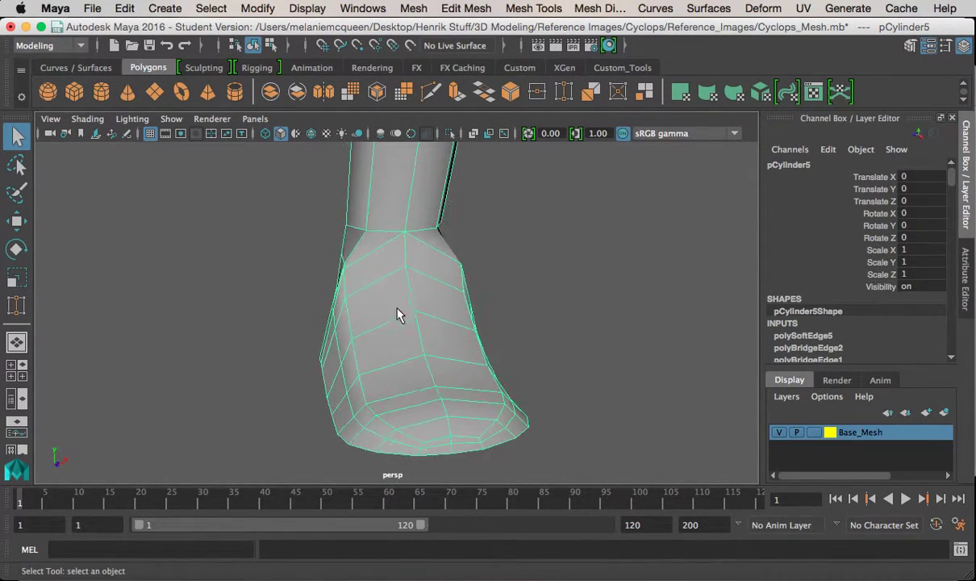
right_click_drag(428, 176, 425, 134)
left_click(464, 438)
double_click(462, 456)
left_click_drag(462, 458, 265, 384, "alt")
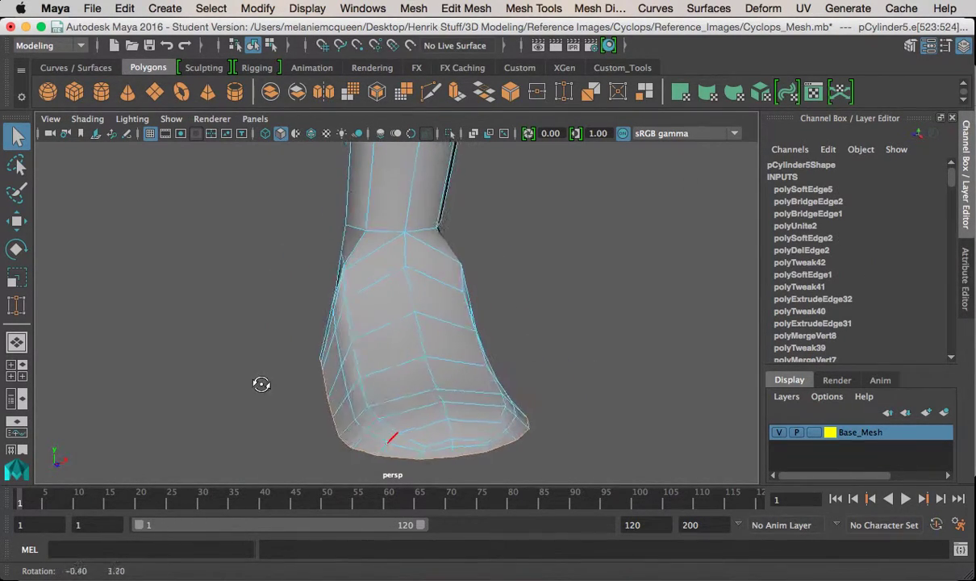
Step: Compare the boot's bottom edge with the sole and heel in the side reference
key("space")
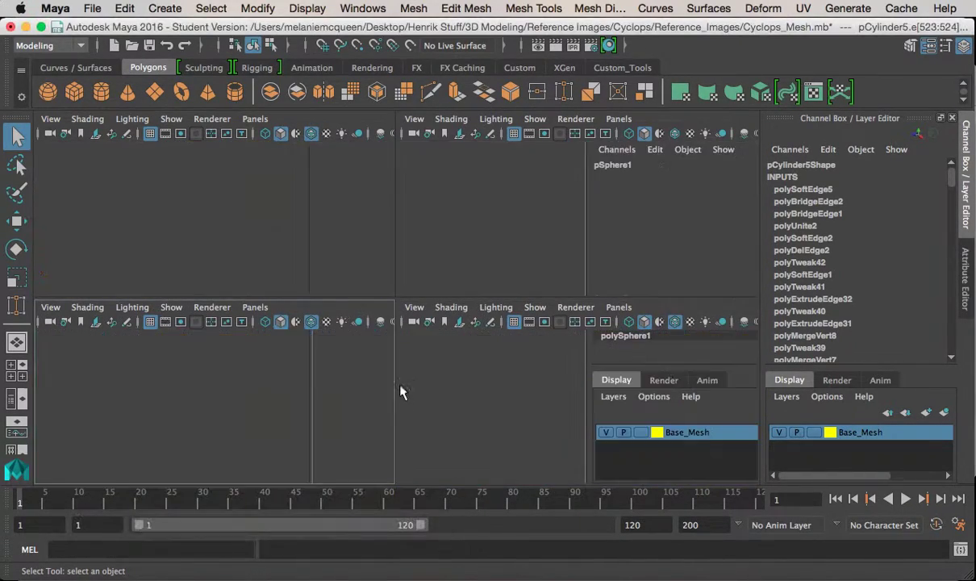
key("space")
middle_click_drag(401, 385, 409, 262, "alt")
scroll(403, 269, "down", 5)
scroll(400, 278, "up", 5)
key("space")
key("space")
middle_click_drag(453, 371, 466, 191, "alt")
scroll(465, 191, "down", 5)
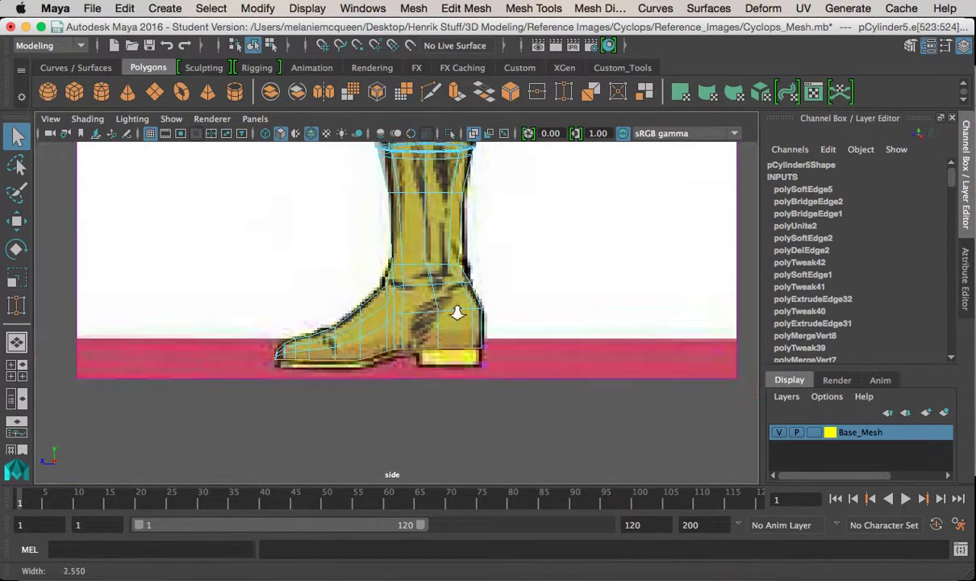
middle_click_drag(469, 332, 537, 305, "alt")
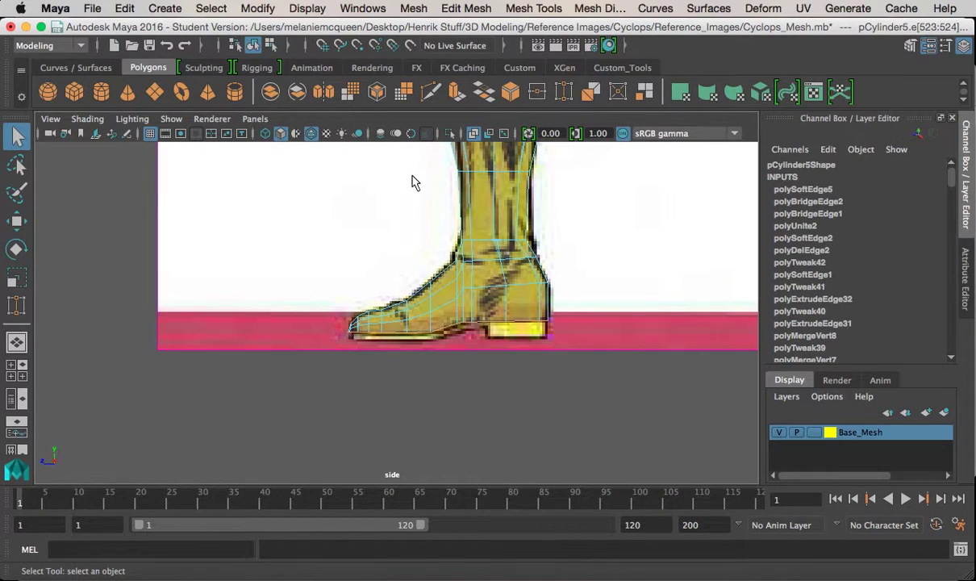
key("space")
key("space")
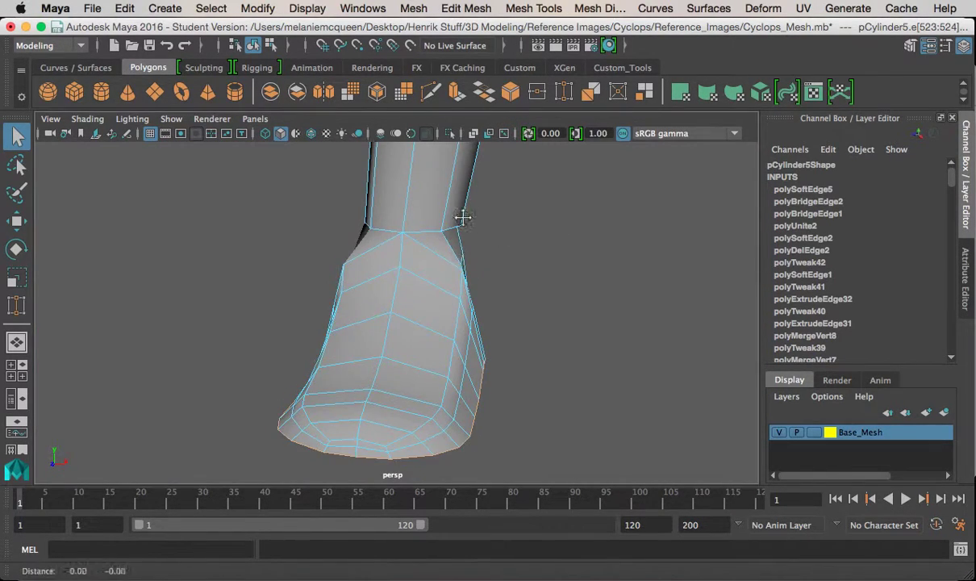
Step: Extrude the border edge loop around the boot's open sole and scale it inward slightly to about 0.983
middle_click_drag(462, 226, 464, 141, "alt")
left_click(431, 91)
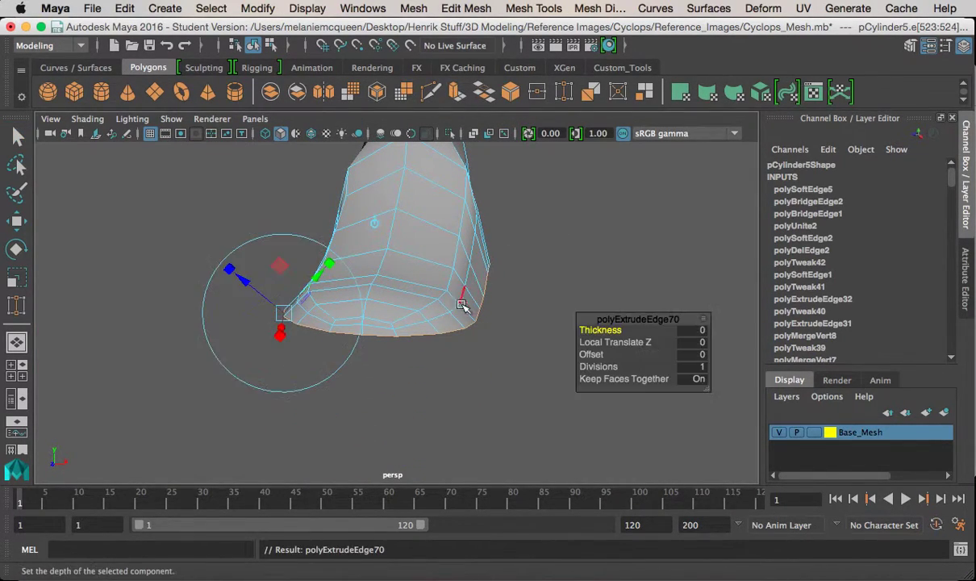
key("r")
left_click_drag(400, 278, 401, 277)
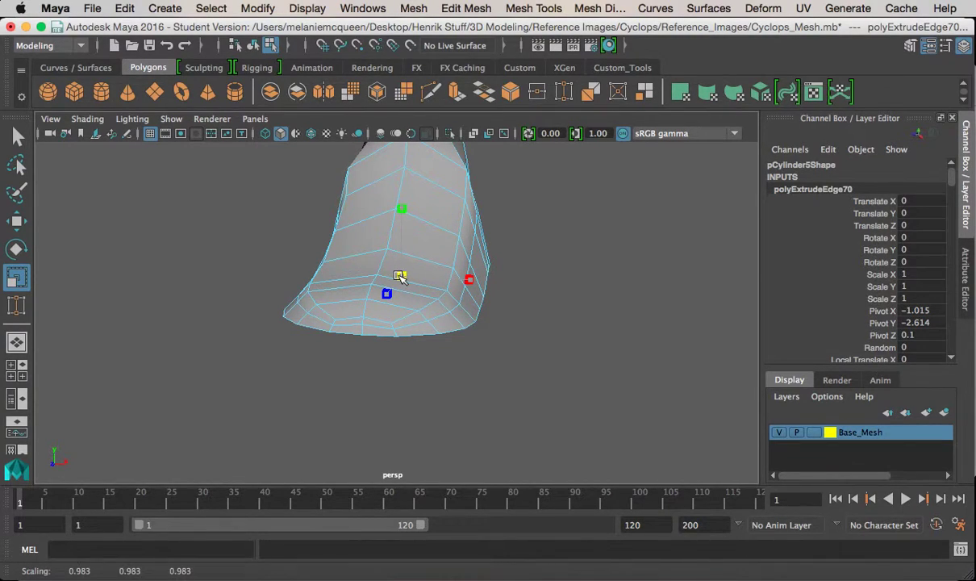
Step: Extrude the sole's border loop again and lower it slightly to form a thin recess
key("ctrl+e")
key("w")
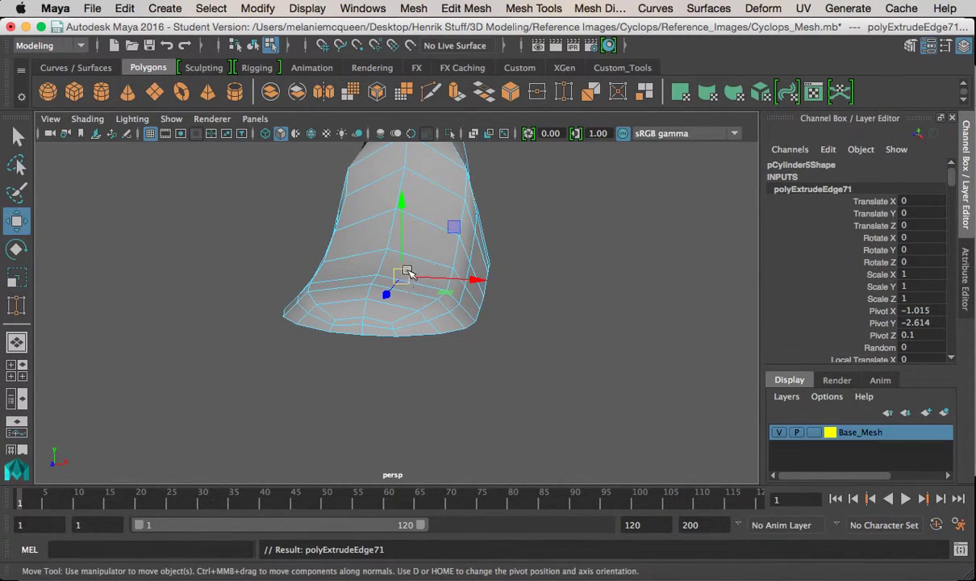
left_click_drag(403, 201, 403, 202)
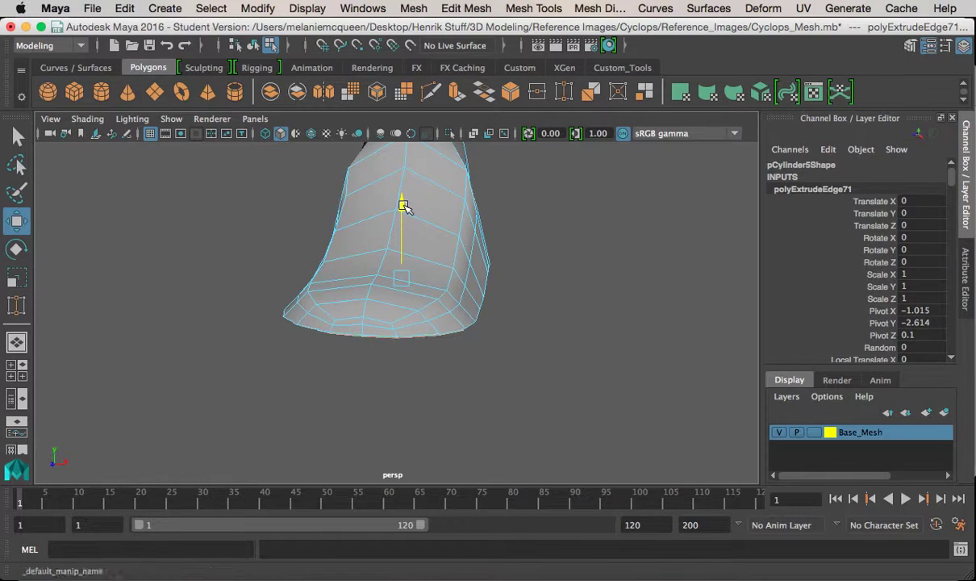
left_click_drag(403, 205, 404, 207)
Step: Extrude the border loop again and scale it outward to about 1.057 to form the sole's projecting ledge
key("ctrl+e")
key("r")
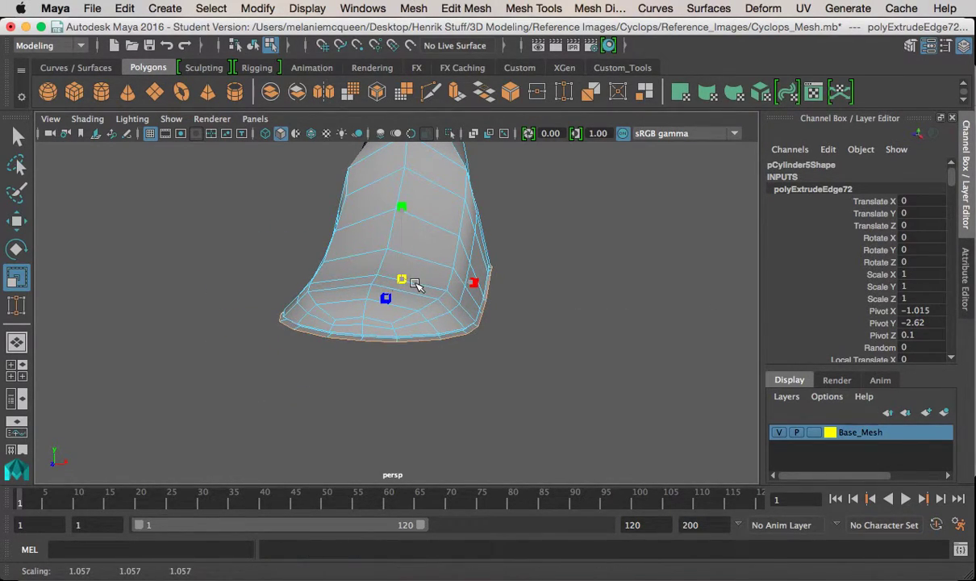
left_click_drag(358, 303, 315, 353, "alt")
Step: Extrude the sole's outer border loop downward to the underside of the sole in the side reference
key("space")
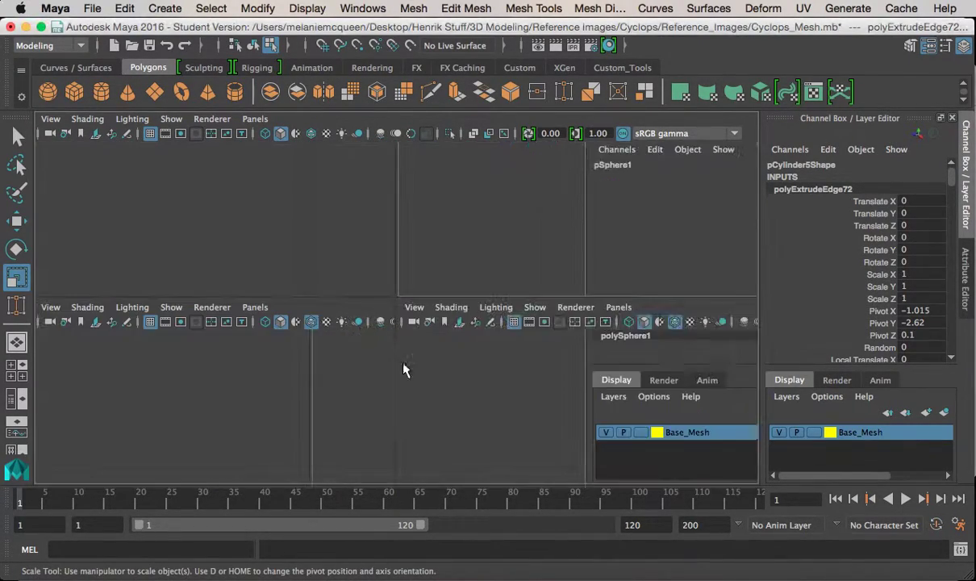
key("space")
key("ctrl+e")
key("w")
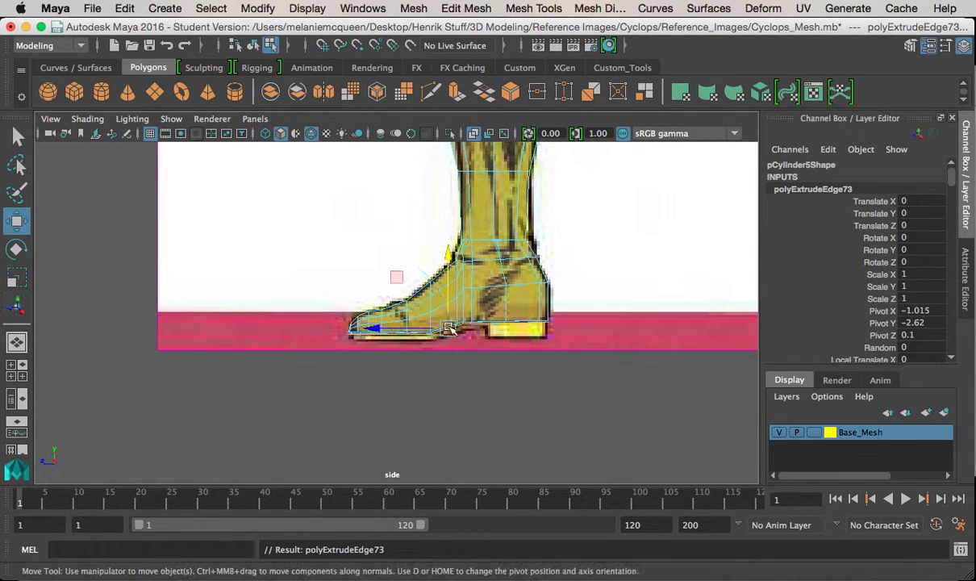
middle_click_drag(448, 256, 452, 266)
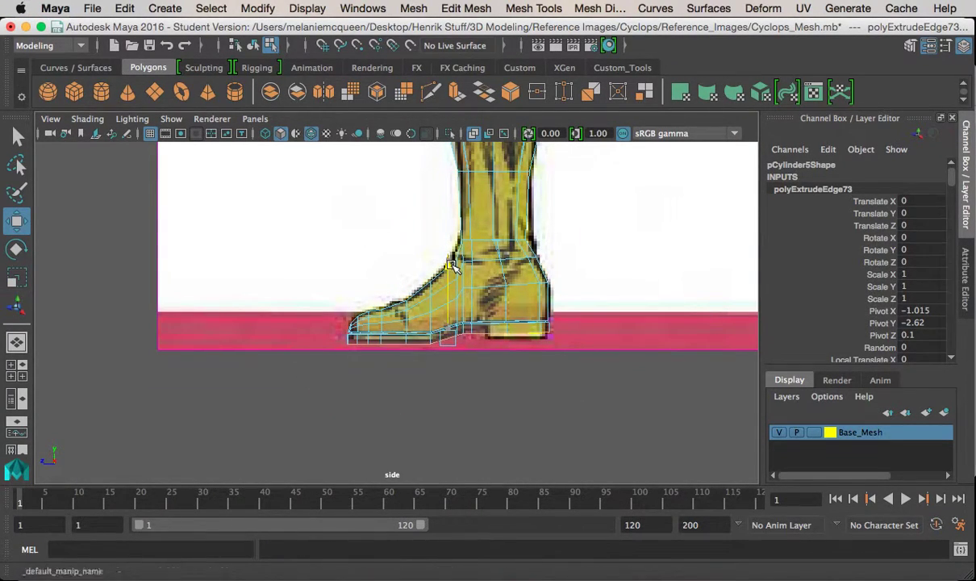
scroll(468, 371, "up", 10)
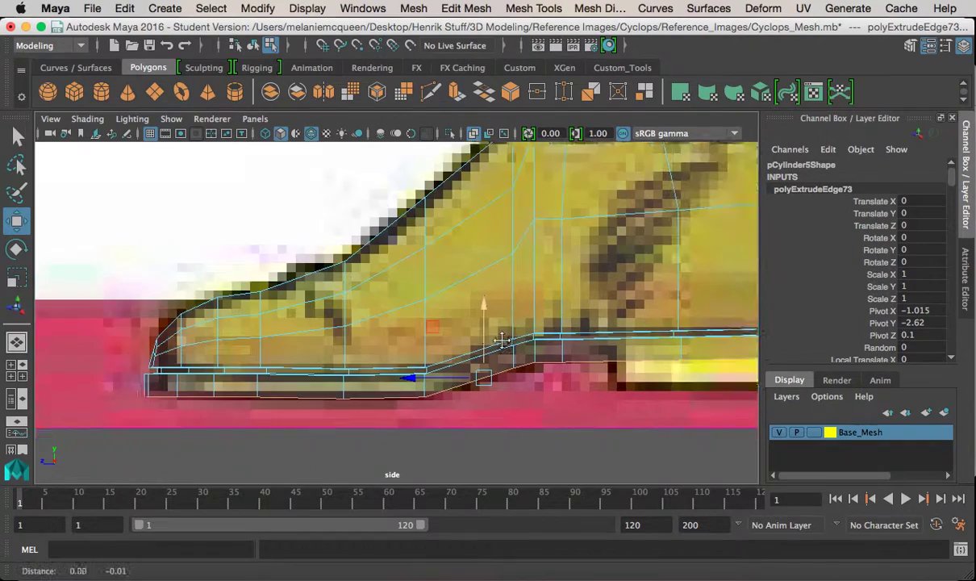
scroll(479, 364, "down", 10)
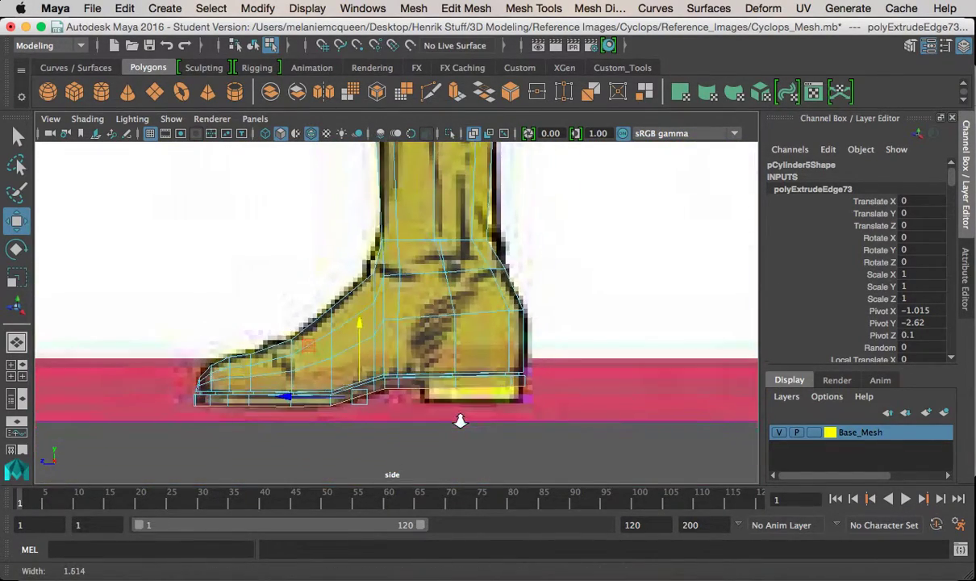
Step: Move the column of vertices from the ankle down to the sole back to the heel block's front edge in the side reference
scroll(457, 420, "down", 2)
scroll(431, 242, "up", 8)
right_click(431, 177)
left_click(359, 171)
left_click(399, 187)
left_click(402, 244, "shift")
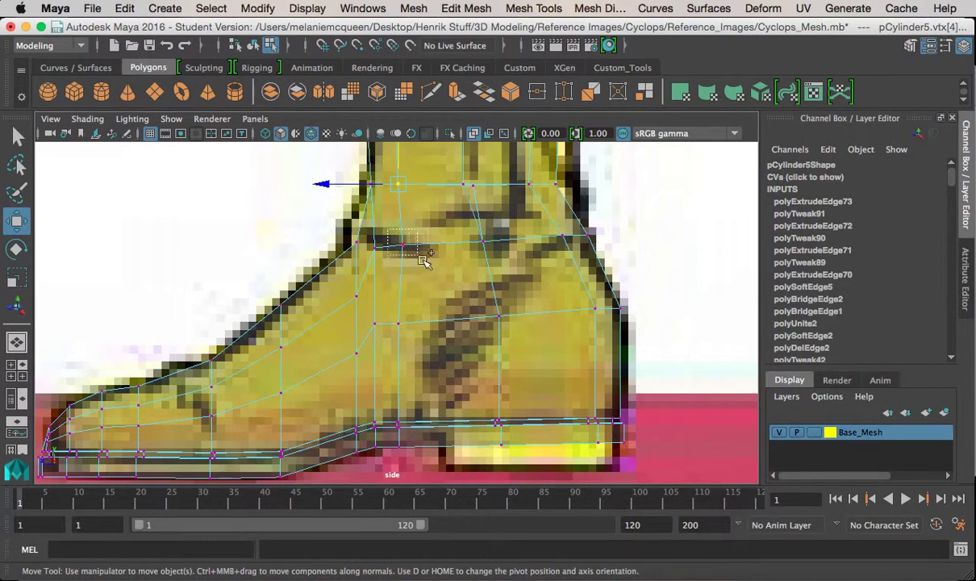
left_click(398, 322, "shift")
left_click_drag(403, 429, 438, 433, "shift")
left_click_drag(335, 314, 374, 319)
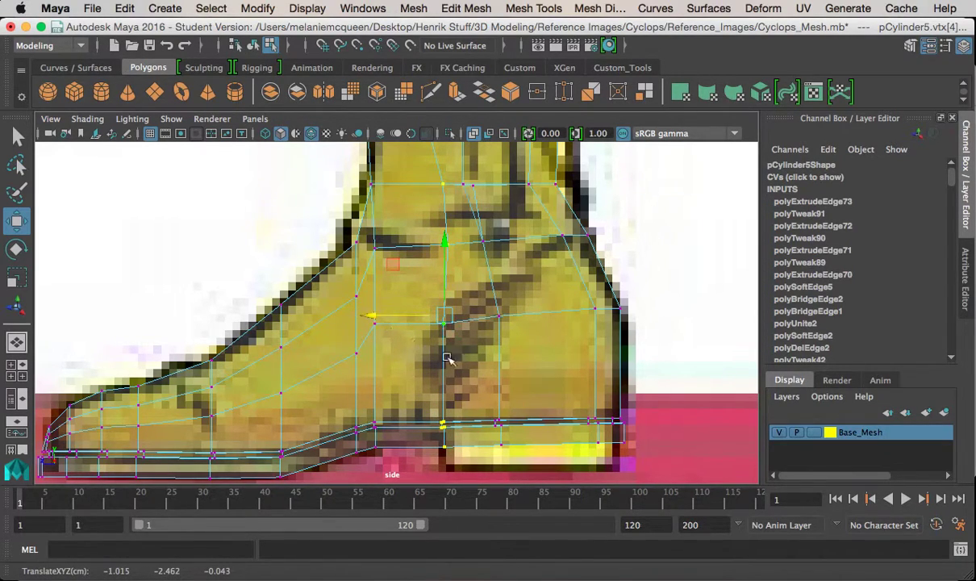
Step: Select the sole's bottom border edges around the heel, from the heel's front corner on one side to the other
scroll(440, 356, "up", 5)
right_click_drag(498, 173, 486, 144)
left_click(516, 322)
key("space")
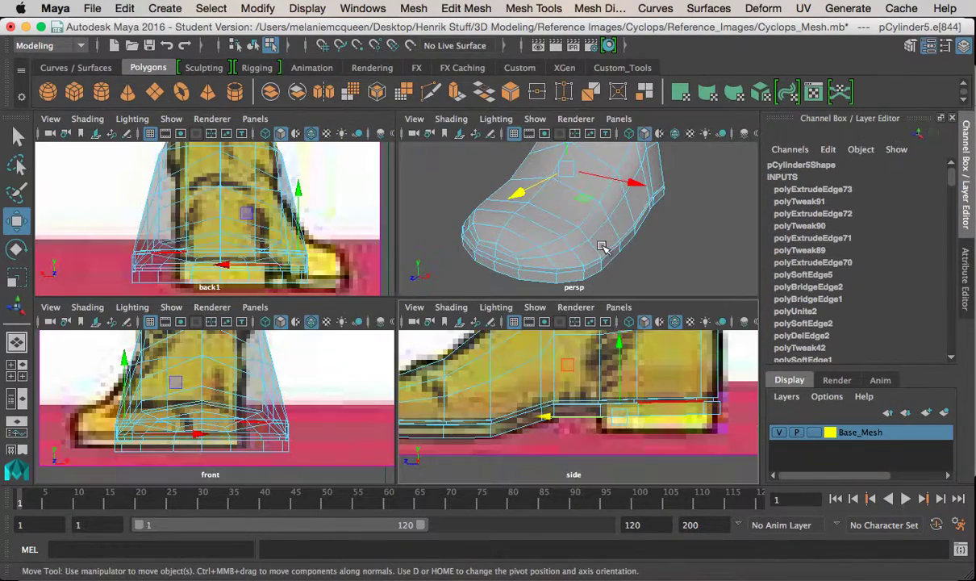
key("space")
left_click_drag(596, 258, 268, 276, "alt")
left_click(165, 270, "shift")
left_click_drag(165, 272, 381, 323, "alt")
key("space")
key("space")
right_click_drag(420, 333, 677, 462, "alt")
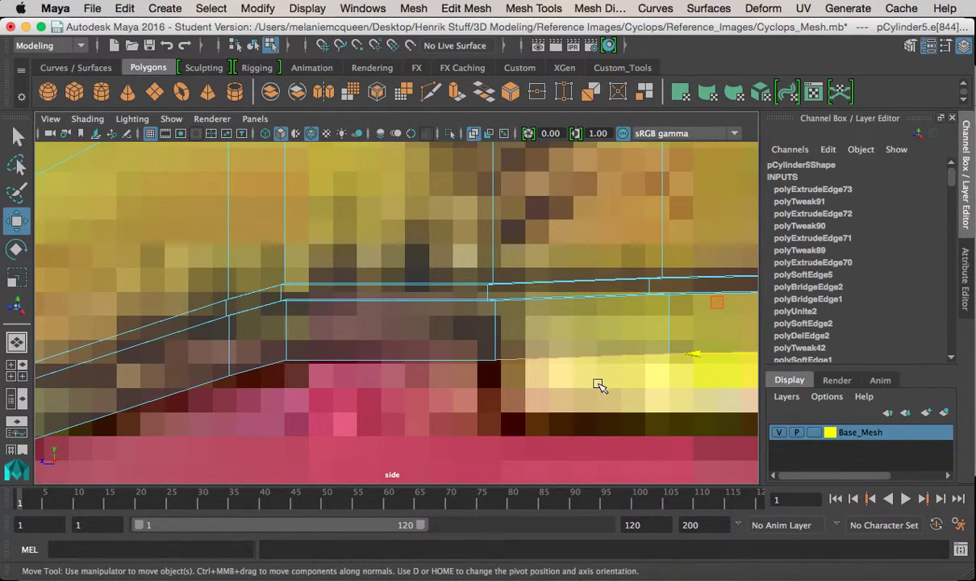
key("space")
key("space")
left_click_drag(422, 281, 621, 266, "alt")
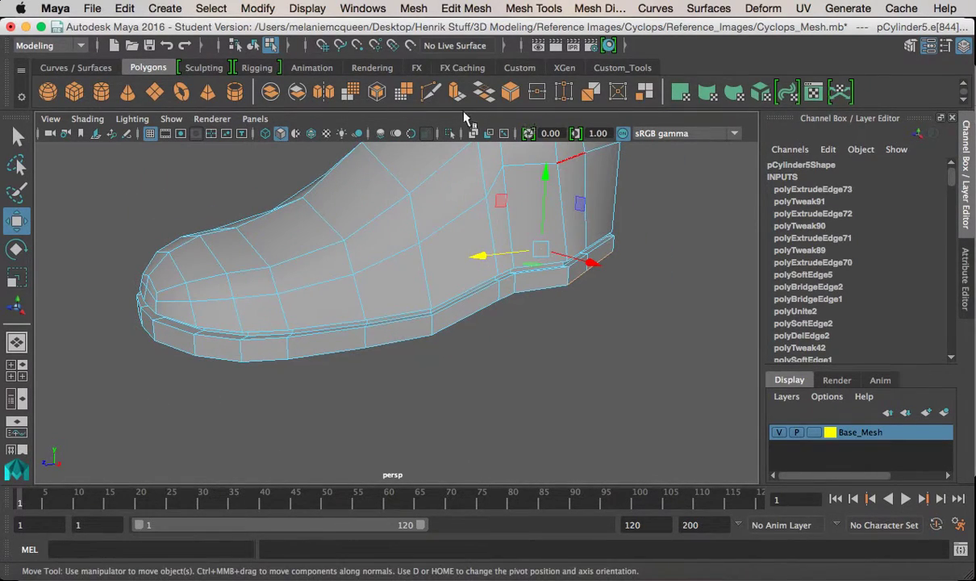
Step: Extrude the selected heel edges downward toward the bottom of the heel in the side reference
key("ctrl+e")
key("space")
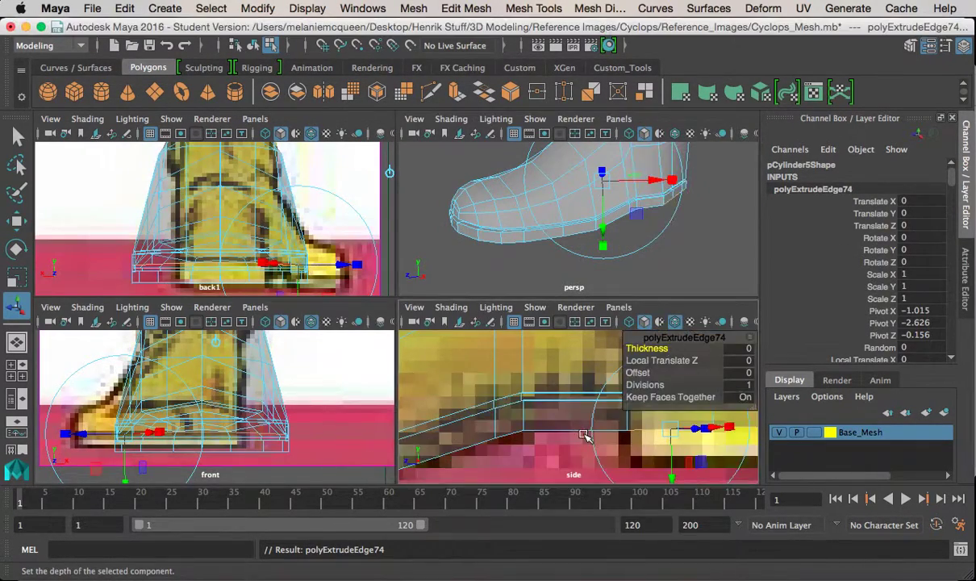
key("space")
key("w")
middle_click_drag(641, 334, 460, 333, "alt")
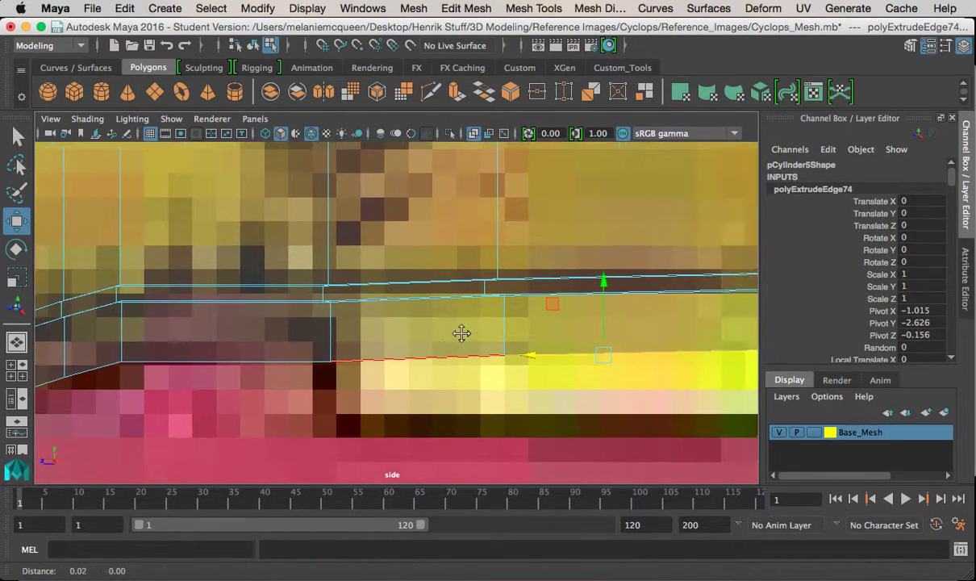
left_click_drag(603, 283, 614, 342)
Step: Flatten the extruded heel edges vertically and lower them to the reference heel's bottom line
right_click_drag(614, 342, 584, 368, "alt")
key("r")
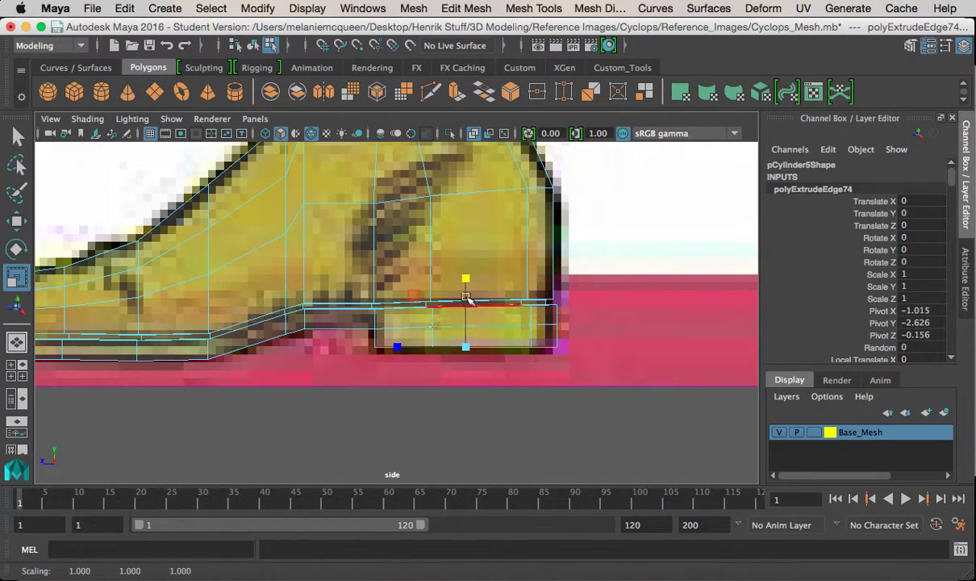
key("w")
left_click_drag(467, 274, 467, 279)
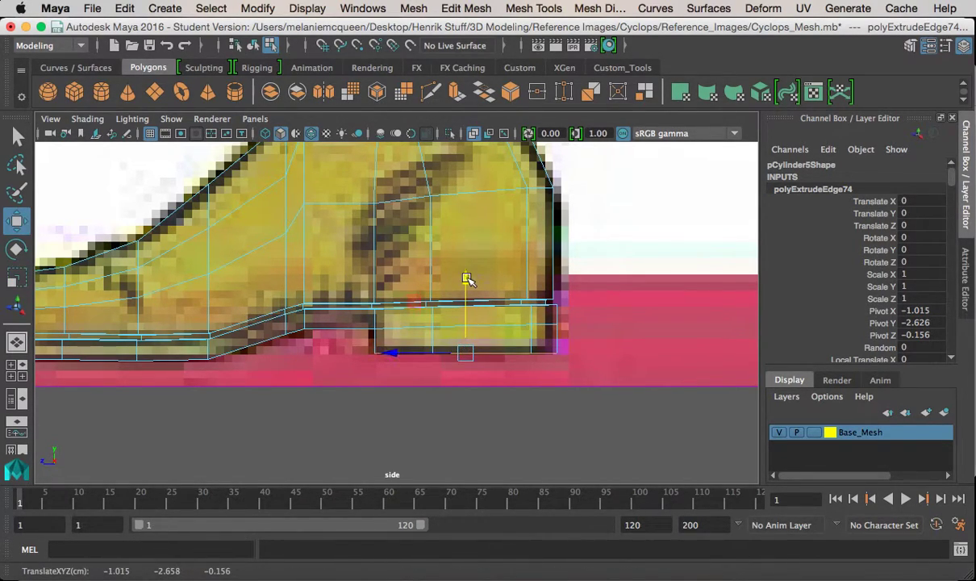
Step: Bridge the two vertical edges at the heel's front corners across the underside of the boot
key("space")
key("space")
left_click_drag(551, 226, 310, 204, "alt")
right_click_drag(309, 173, 307, 136)
left_click_drag(304, 289, 240, 265, "alt")
left_click(258, 262)
left_click_drag(290, 319, 202, 295, "alt")
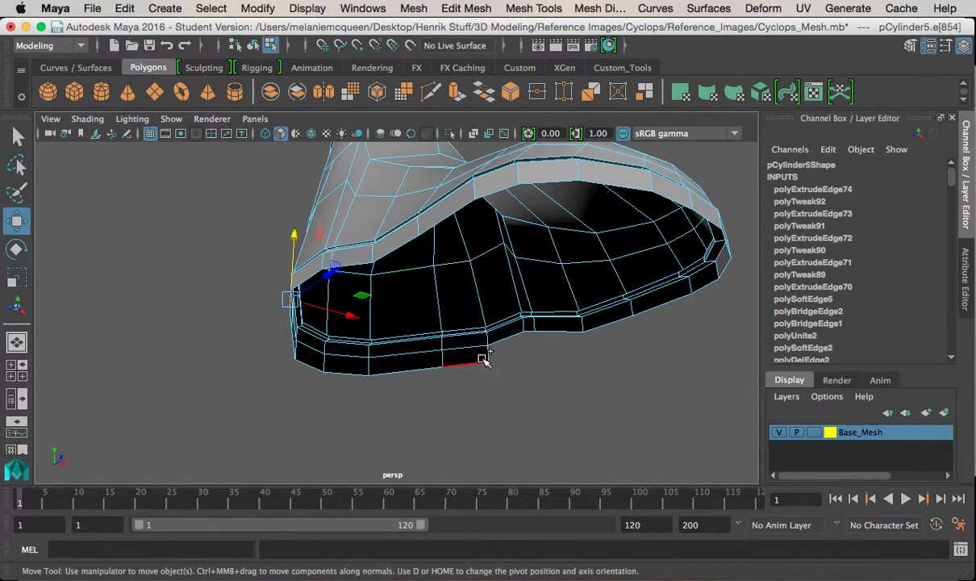
left_click_drag(359, 371, 472, 147, "alt")
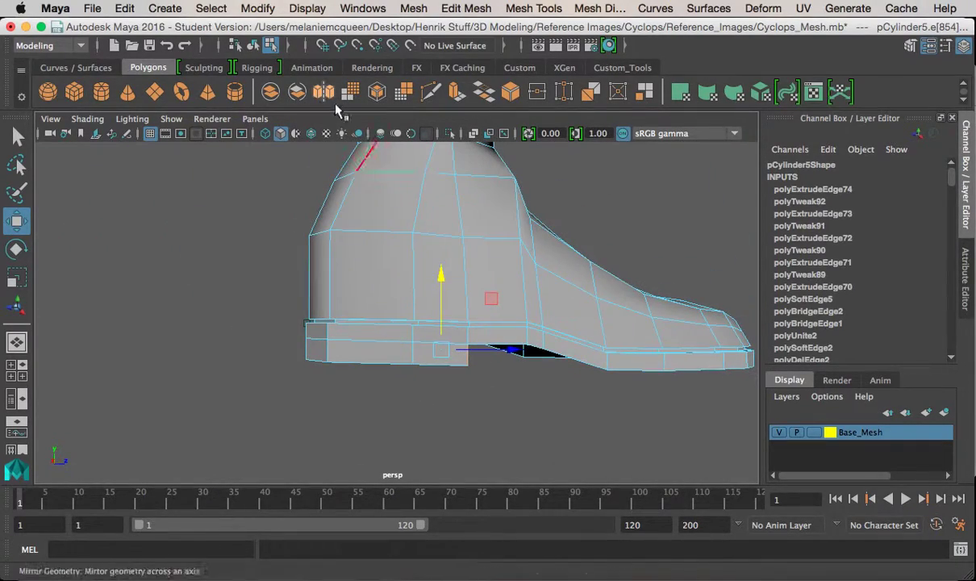
left_click(482, 103)
Step: Select the open border around the heel's bottom and fill the hole with a face
left_click_drag(484, 386, 410, 344, "alt")
middle_click_drag(409, 345, 459, 337, "alt")
left_click_drag(459, 337, 379, 284, "alt")
left_click(425, 258)
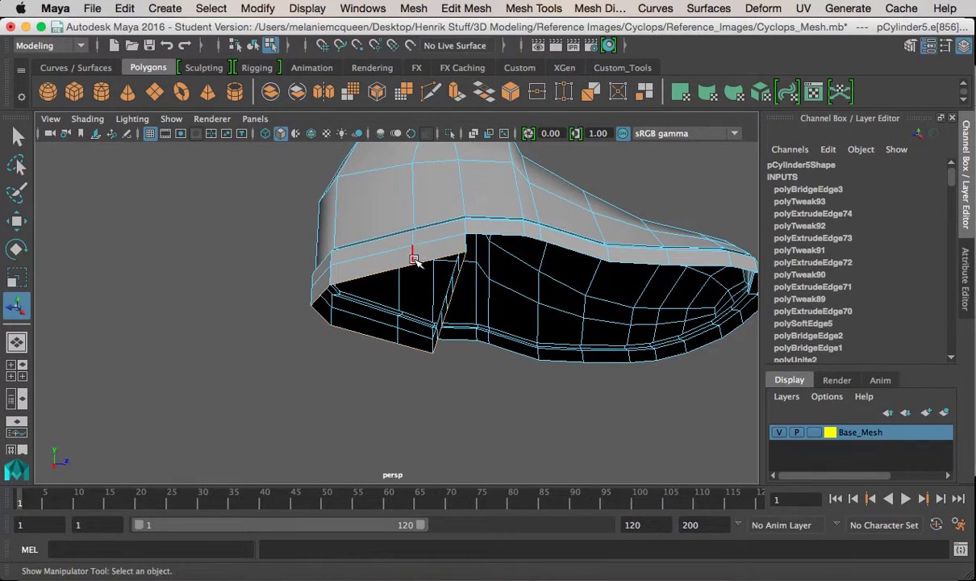
left_click_drag(414, 246, 340, 276, "alt")
mouse_move(348, 264)
right_mouse_down("shift")
mouse_move(339, 385)
mouse_move(353, 453)
mouse_move(342, 280)
mouse_move(350, 268)
right_mouse_up("shift")
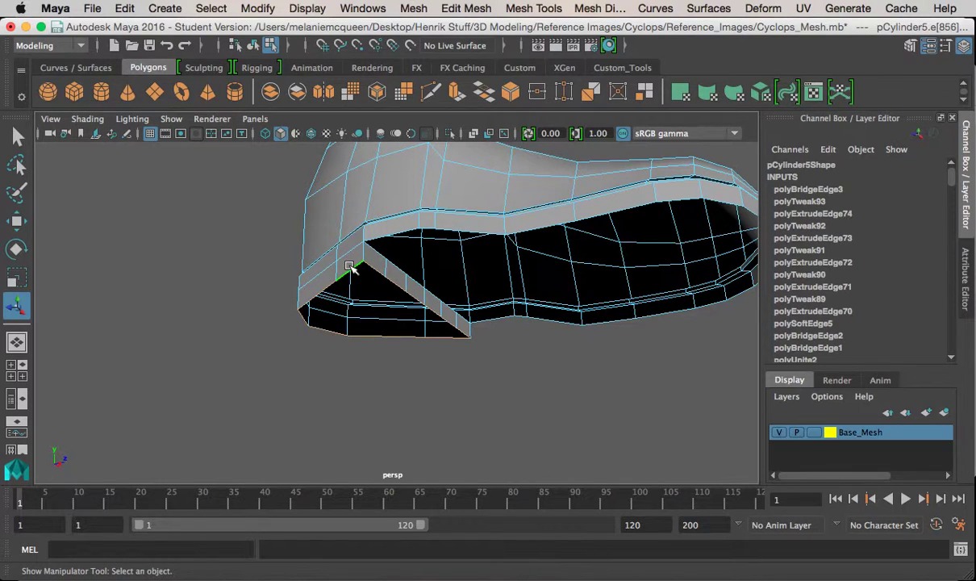
right_click_drag(350, 266, 343, 449, "shift")
key("w")
left_click_drag(331, 314, 307, 103, "alt")
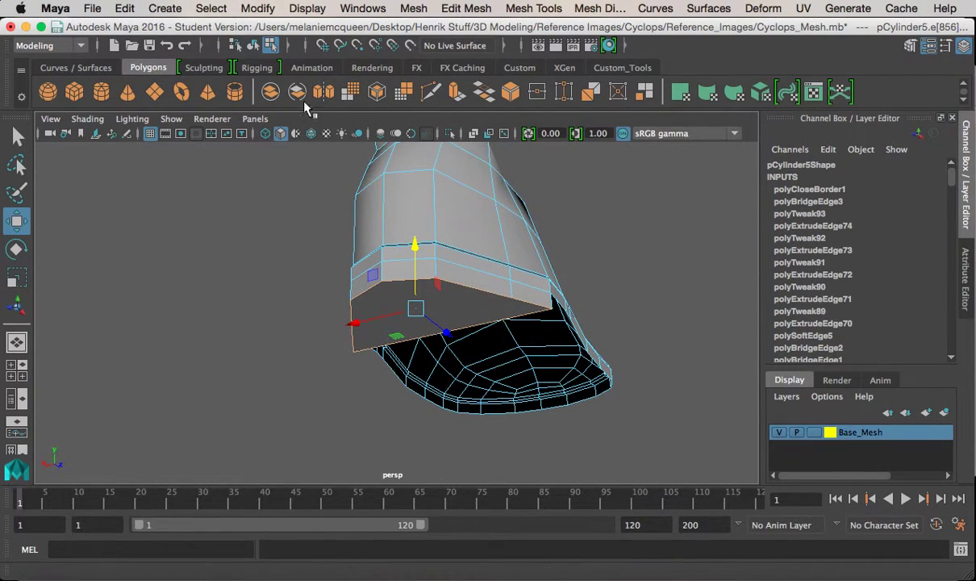
Step: Cut the heel's bottom face with Multi-Cut, once lengthwise and once crosswise through the middle
left_click(431, 95)
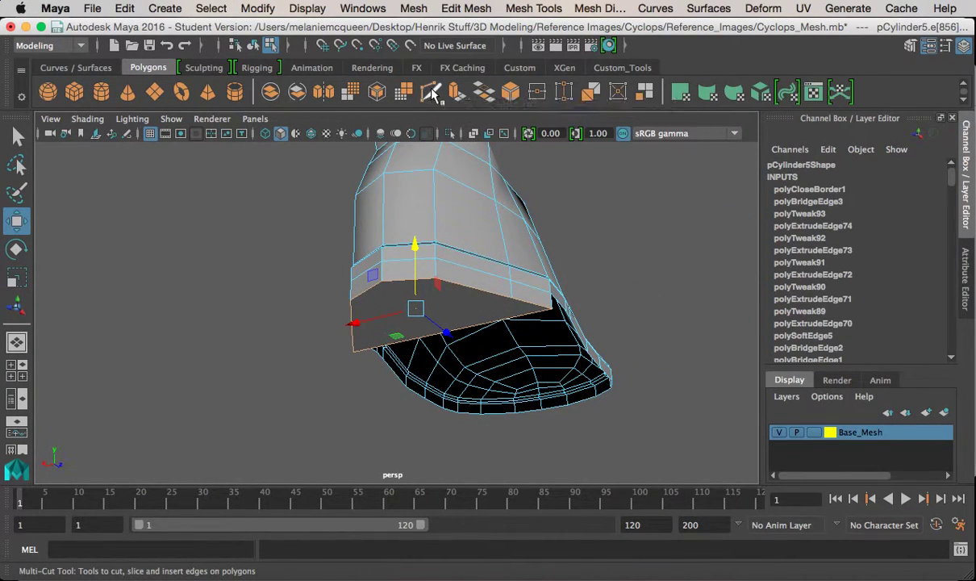
left_click_drag(450, 297, 347, 269, "alt")
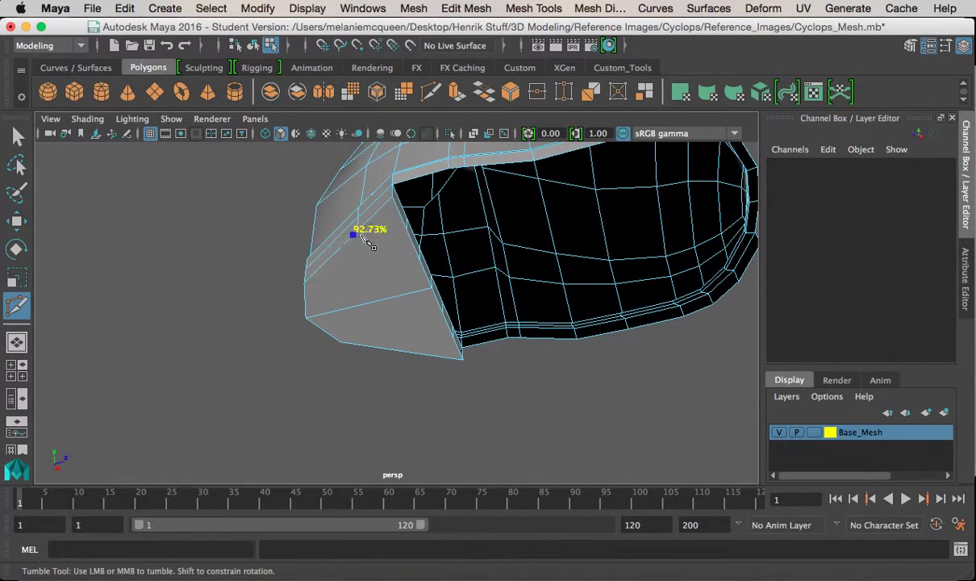
left_click_drag(404, 302, 370, 302, "alt")
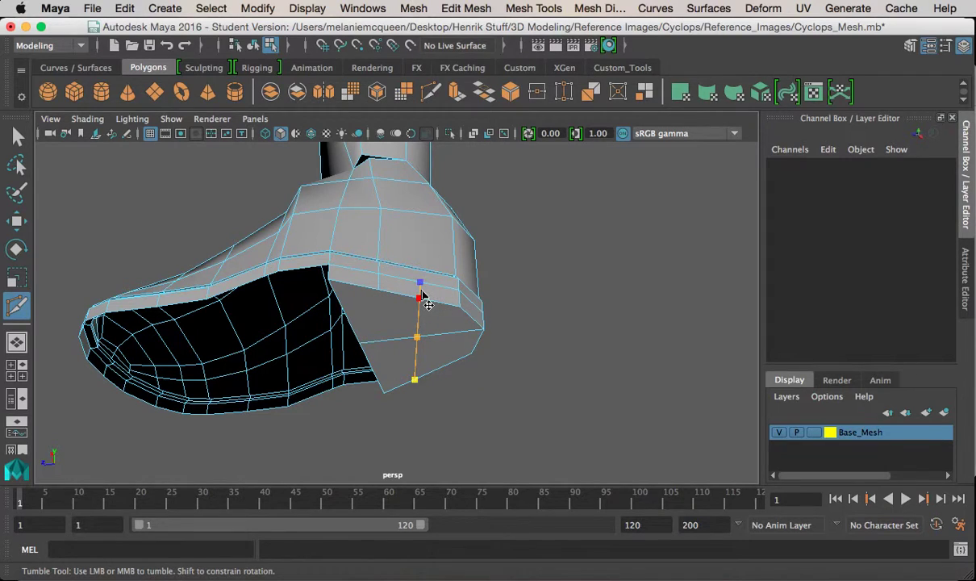
left_click_drag(347, 305, 481, 292, "alt")
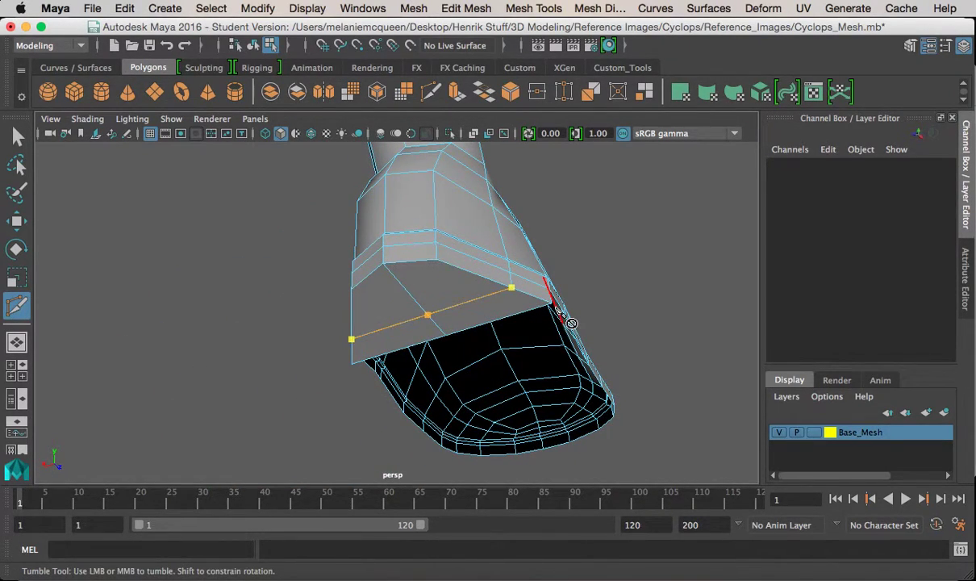
left_click_drag(555, 316, 281, 335, "alt")
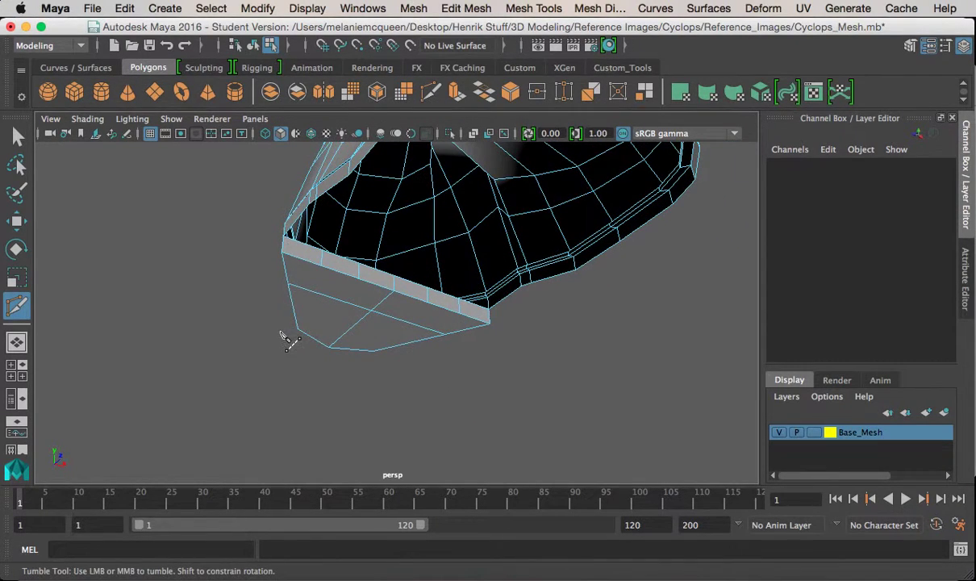
Step: Delete the extra vertical edges on the heel's front face, keeping only the middle one
left_click(16, 136)
left_click(322, 260)
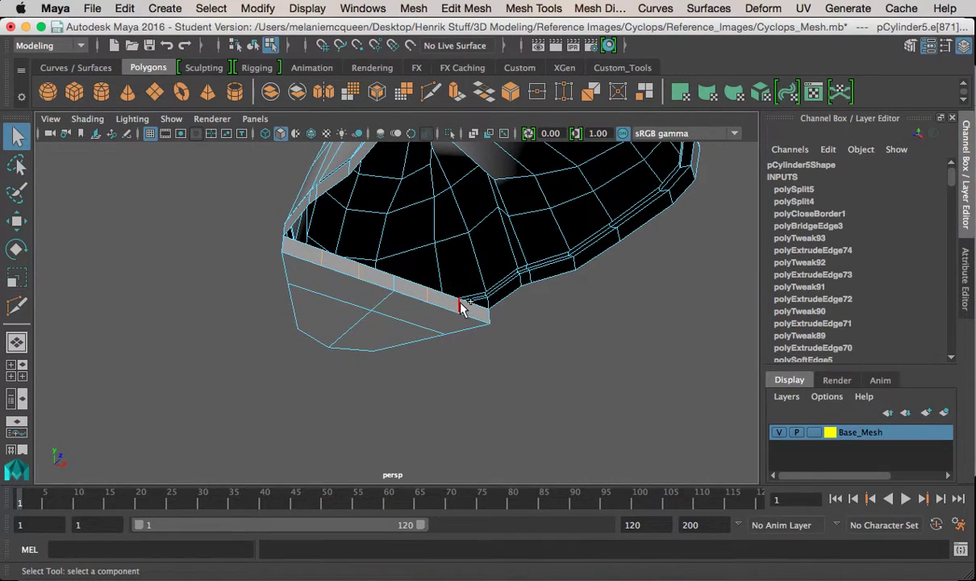
key("ctrl+Delete")
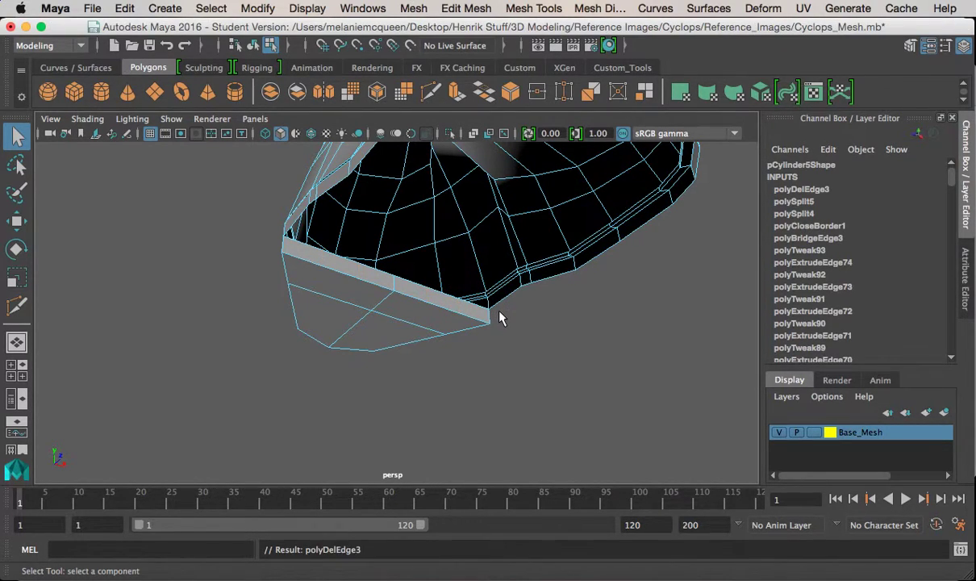
Step: Merge the vertices at the middle of the heel front's lower edge, where the lengthwise cut meets it
right_click_drag(400, 275, 363, 257)
left_click(394, 291)
left_click_drag(399, 295, 678, 424, "alt")
key("f")
left_click_drag(393, 314, 440, 357, "alt")
right_click_drag(440, 357, 663, 472, "alt")
left_click_drag(610, 425, 447, 368, "alt")
right_click_drag(373, 320, 359, 240, "shift")
Step: Select the remaining border loop around the sole opening in front of the heel and fill the hole
left_click_drag(453, 209, 244, 283, "alt")
right_click_drag(244, 283, 281, 241, "alt")
left_click_drag(281, 240, 388, 227, "alt")
right_click_drag(342, 174, 342, 136)
double_click(384, 186)
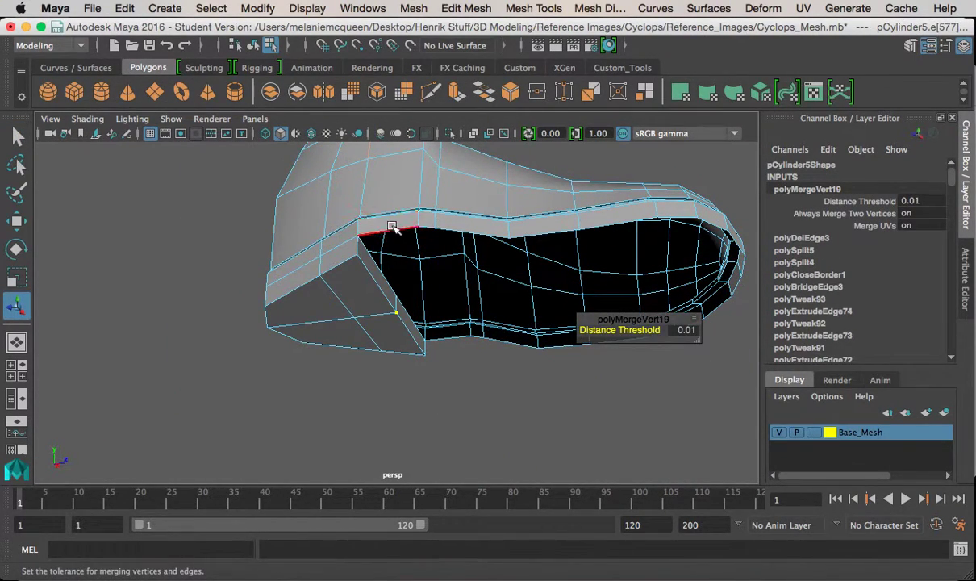
left_click(393, 226)
left_click_drag(510, 252, 360, 253, "alt")
right_click_drag(280, 264, 312, 450, "shift")
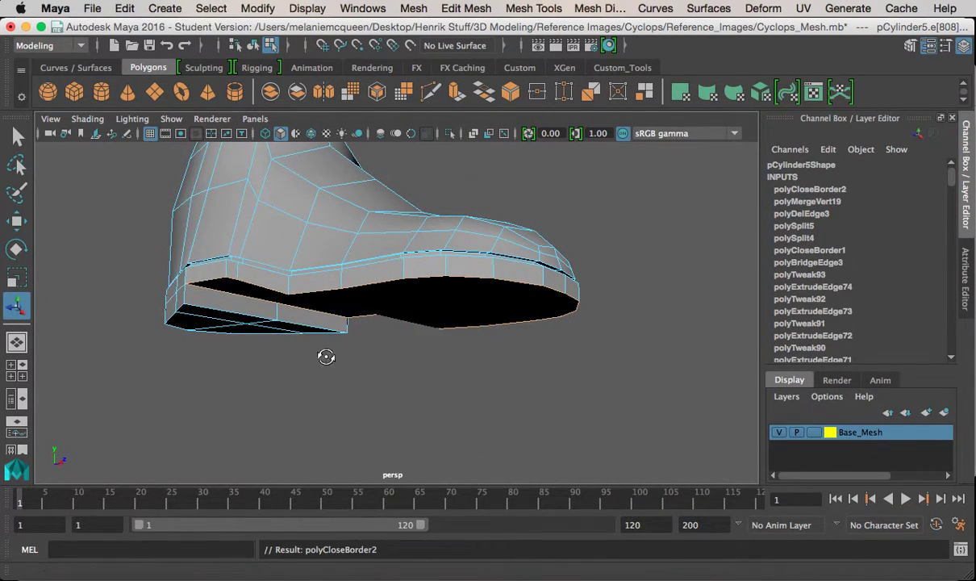
Step: Cut the sole's filled face in front of the heel crosswise with Multi-Cut, joining opposite border vertices from arch to toe
left_click_drag(327, 361, 338, 242, "alt")
left_click(438, 94)
left_click(266, 192)
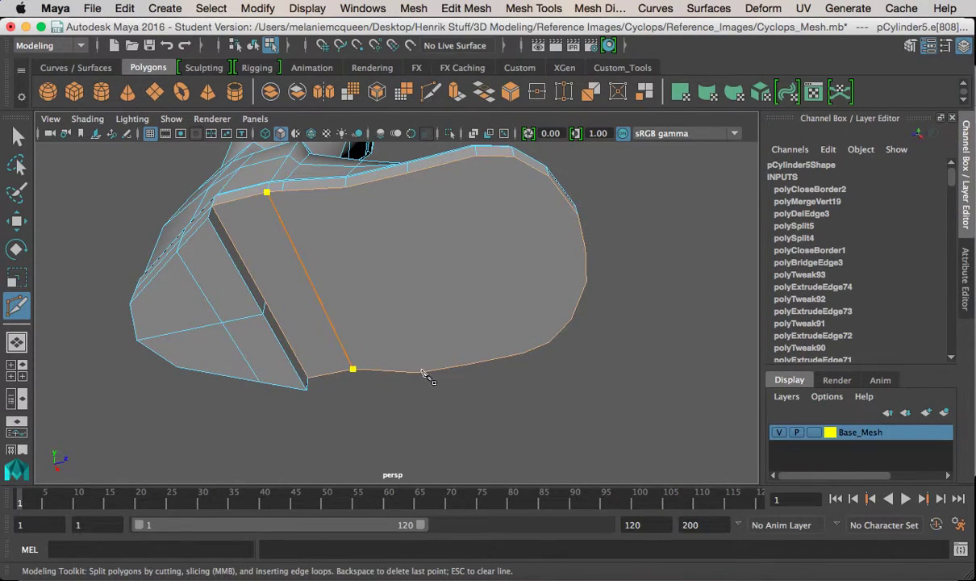
key("Return")
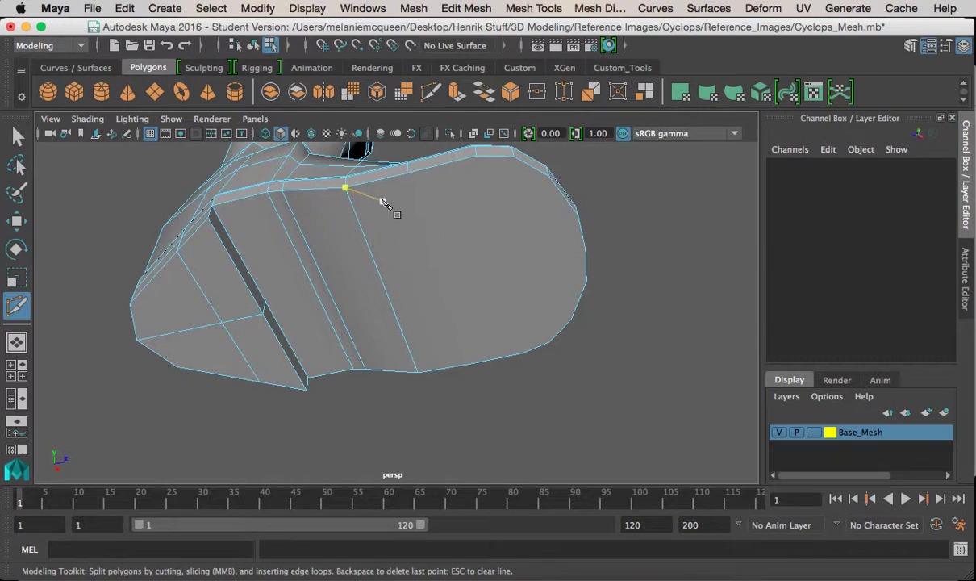
left_click(408, 172)
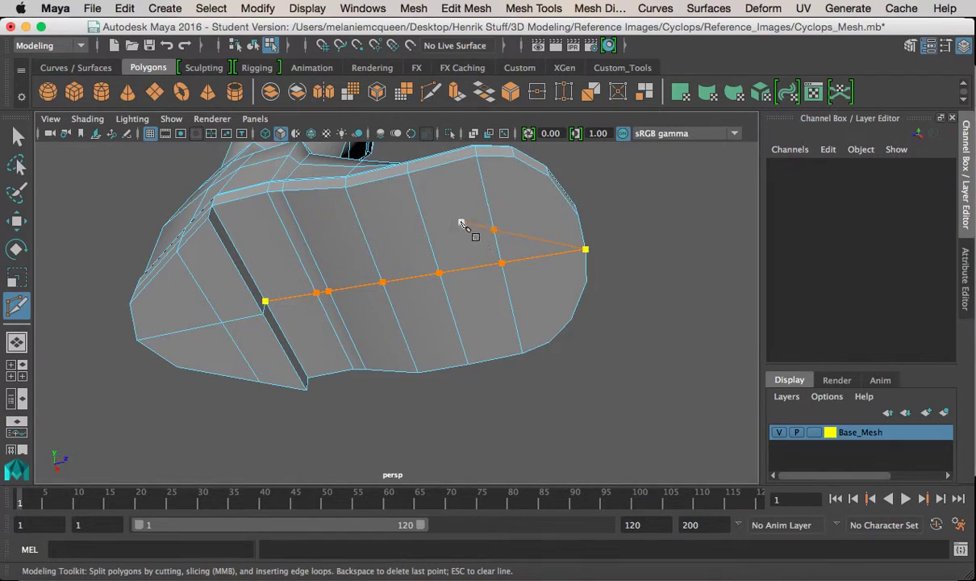
Step: Cut the sole face lengthwise through the middle, from the heel front's centre vertex to the toe
key("Escape")
left_click(417, 372)
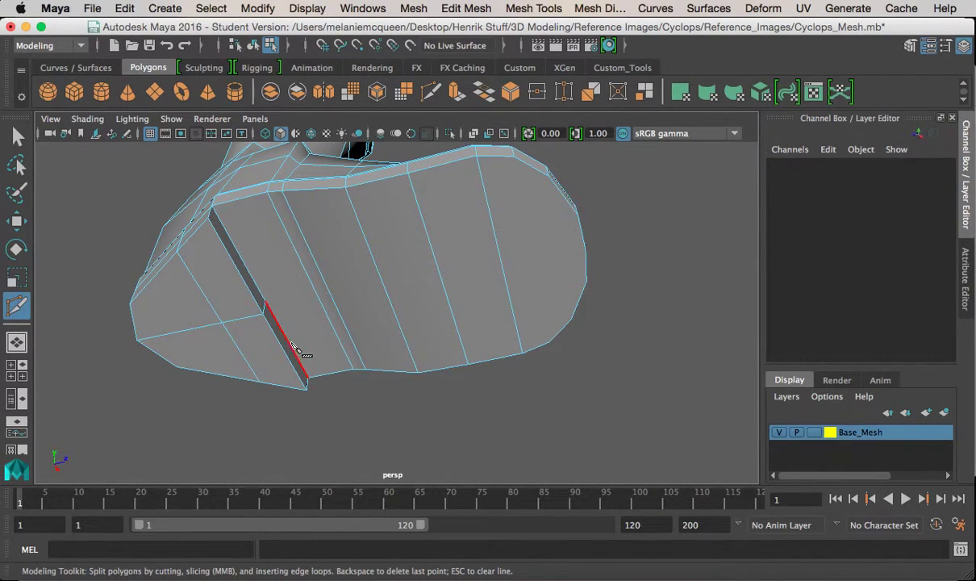
left_click_drag(232, 275, 414, 218, "alt")
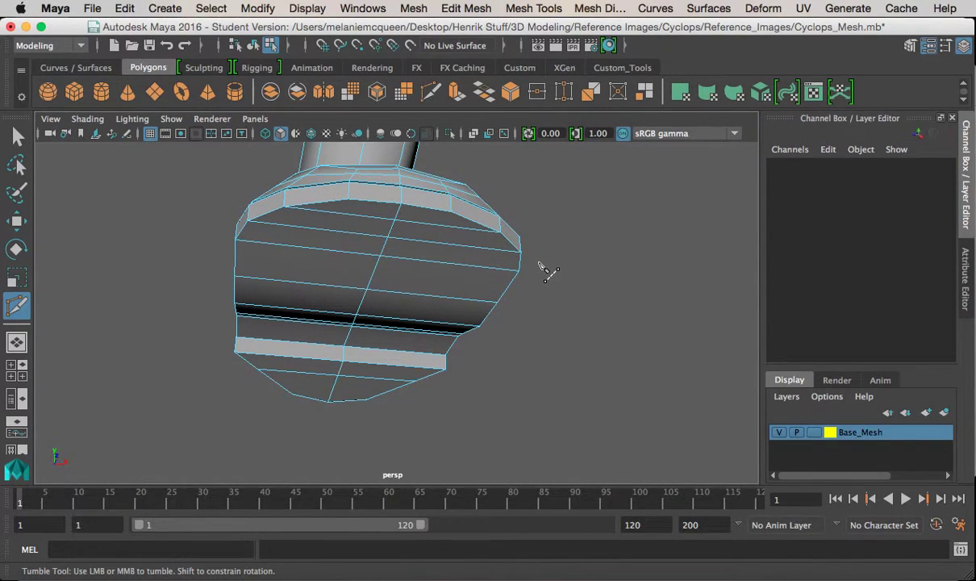
left_click_drag(242, 246, 188, 329)
key("q")
Step: Select the whole boot mesh as an object and soften its edges
left_click_drag(243, 186, 473, 244, "alt")
right_click_drag(480, 175, 555, 153)
left_click(482, 253)
left_click_drag(452, 274, 492, 303, "alt")
right_click(410, 204, "shift")
right_click_drag(410, 204, 564, 201, "shift")
left_click(603, 220)
Step: Select the sole-edge vertices at the boot's arch, just in front of the heel
left_click_drag(561, 264, 343, 295, "alt")
left_click_drag(434, 260, 429, 260, "alt")
left_click(383, 233)
right_click_drag(437, 174, 370, 172)
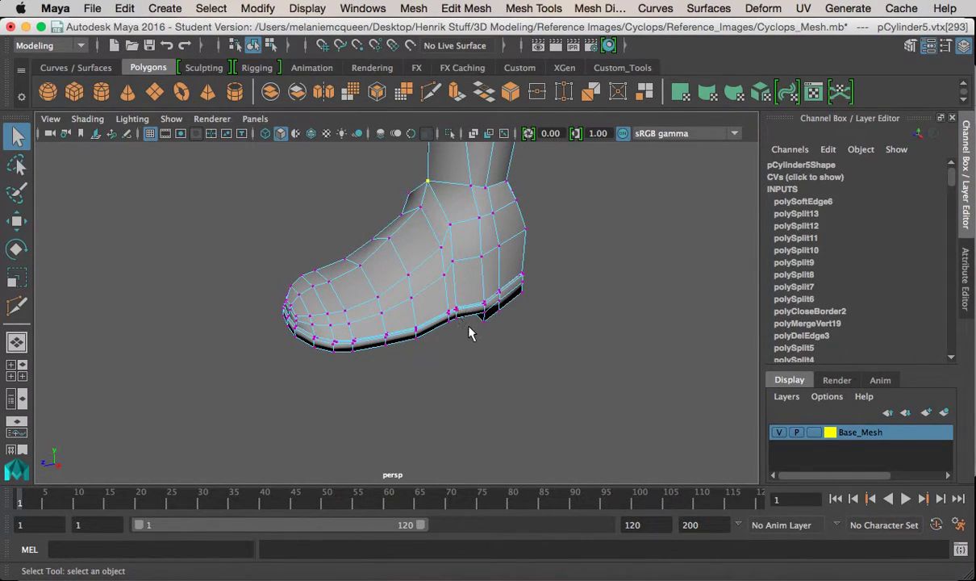
scroll(412, 298, "up", 6)
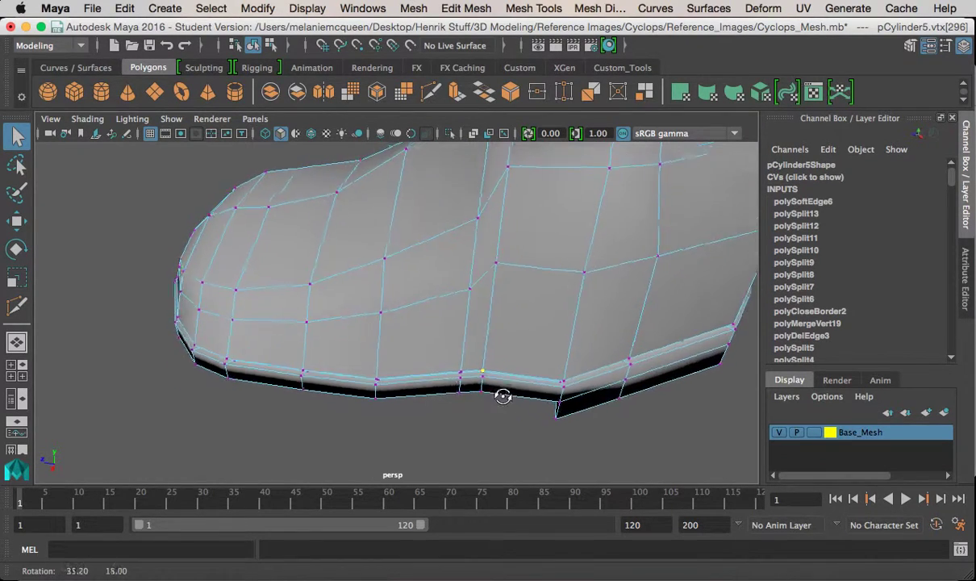
right_click_drag(436, 395, 436, 279, "alt")
left_click_drag(436, 279, 516, 266, "alt")
right_click_drag(516, 266, 438, 224, "alt")
middle_click_drag(438, 224, 435, 347, "alt")
right_click_drag(435, 346, 395, 242, "alt")
middle_click_drag(420, 274, 420, 347, "alt")
right_click_drag(420, 346, 367, 300, "alt")
left_click_drag(379, 305, 425, 316, "alt")
middle_click_drag(425, 317, 410, 274, "alt")
right_click_drag(428, 298, 573, 416, "alt")
left_click_drag(403, 322, 299, 346, "alt")
right_click_drag(388, 322, 561, 406, "alt")
middle_click_drag(407, 273, 425, 342, "alt")
left_click_drag(425, 342, 339, 300, "alt")
middle_click_drag(420, 278, 486, 288, "alt")
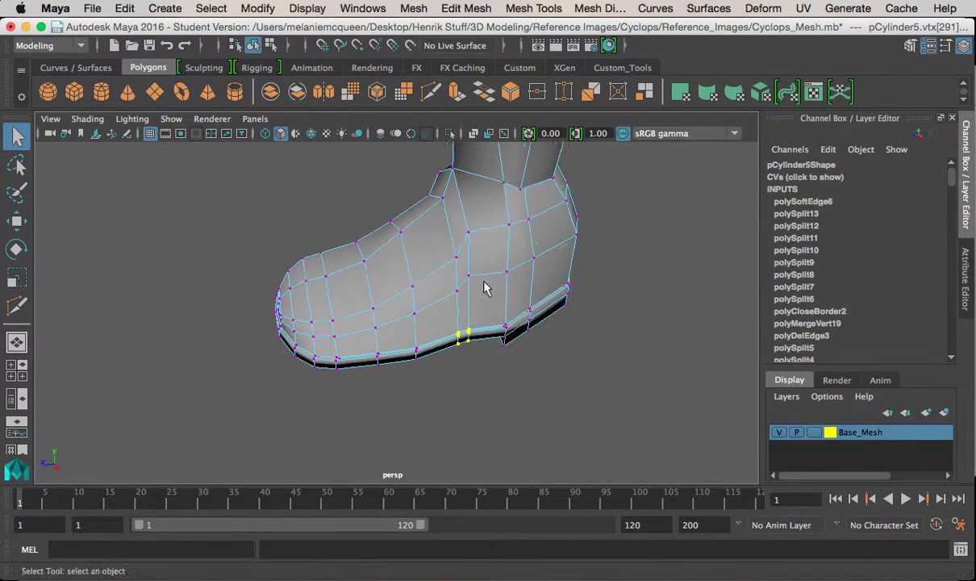
Step: Turn on soft selection for the arch vertices and activate the Move tool
key("b")
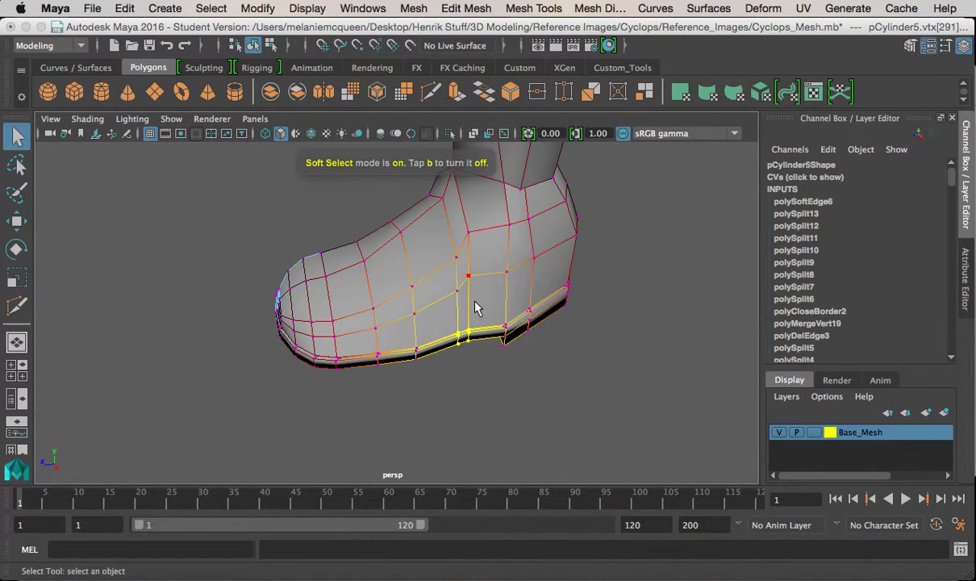
key("b")
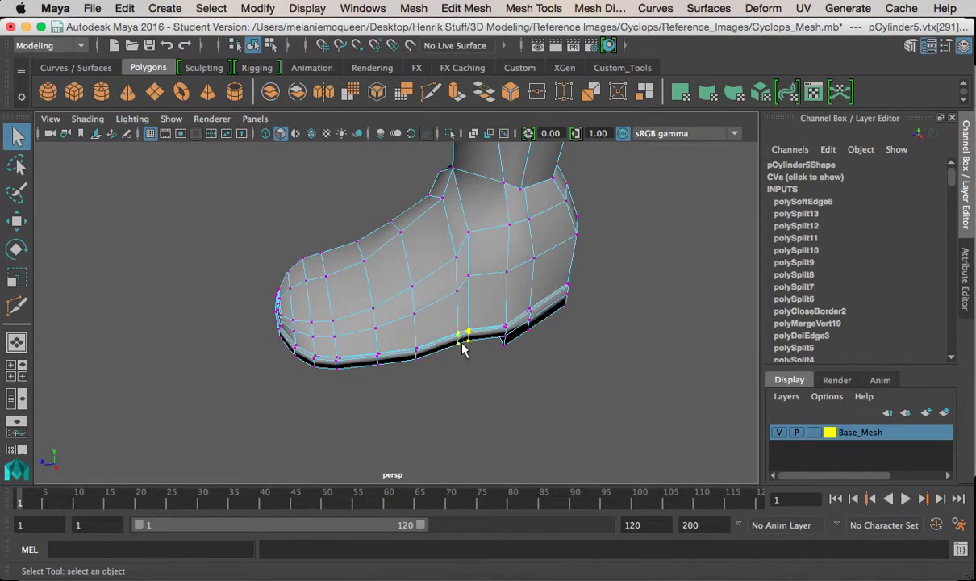
key("b")
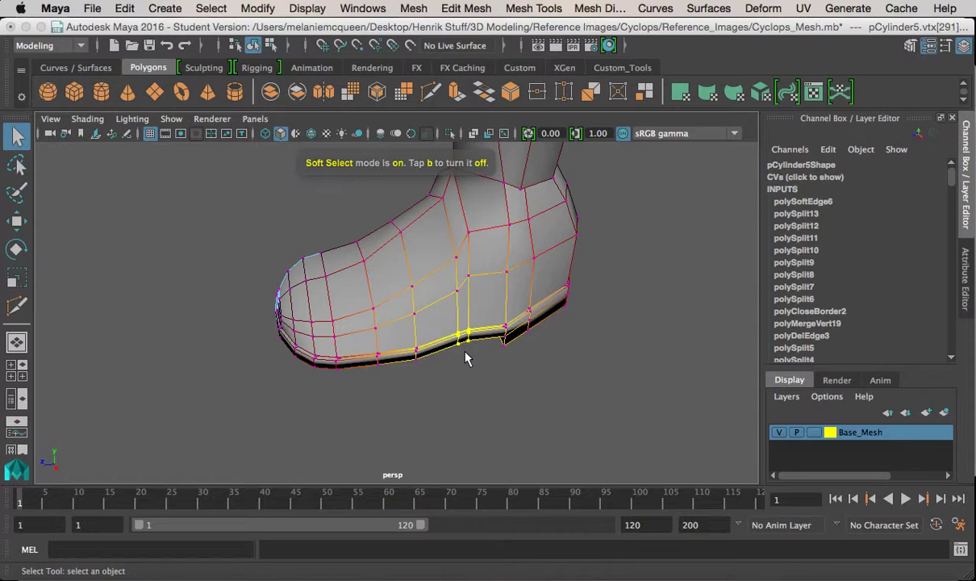
key("w")
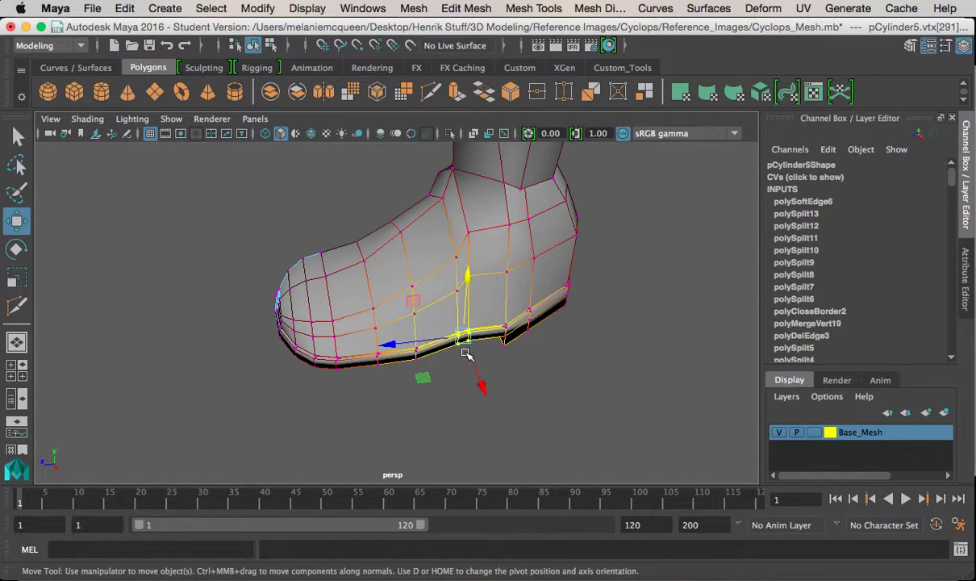
Step: Try to move the arch vertices sideways along X with the wide soft-selection falloff
left_click_drag(483, 389, 458, 380)
key("super+z")
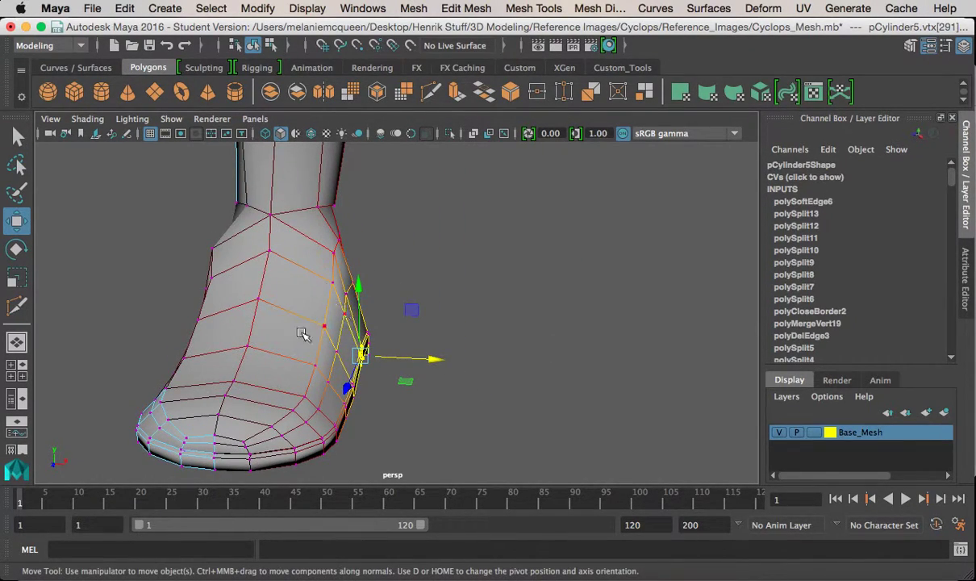
mouse_move(436, 363)
left_mouse_down()
mouse_move(394, 367)
mouse_move(441, 374)
left_mouse_up()
key("super+z")
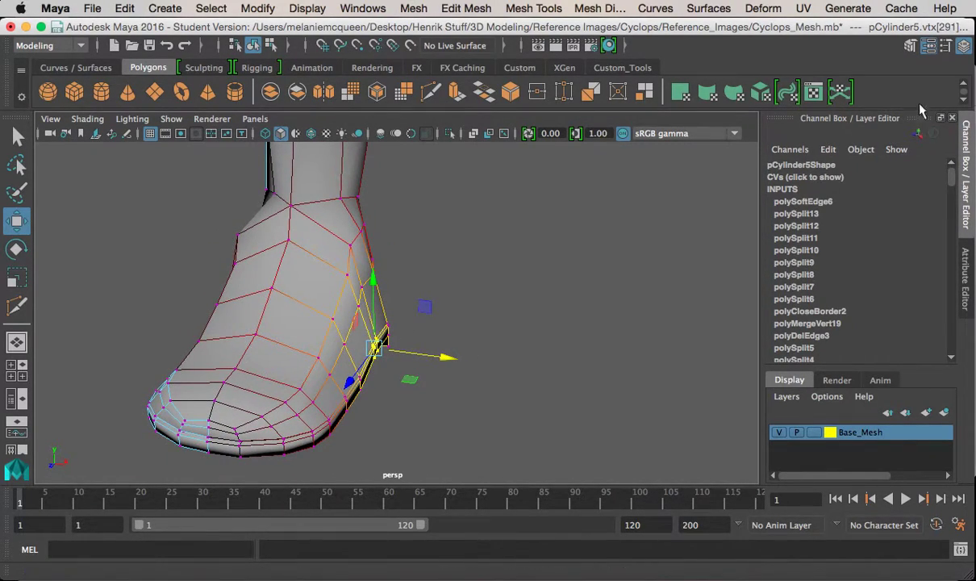
Step: Shrink the soft-selection falloff radius around the arch vertices and show the Move tool's settings
left_click_drag(338, 342, 266, 359)
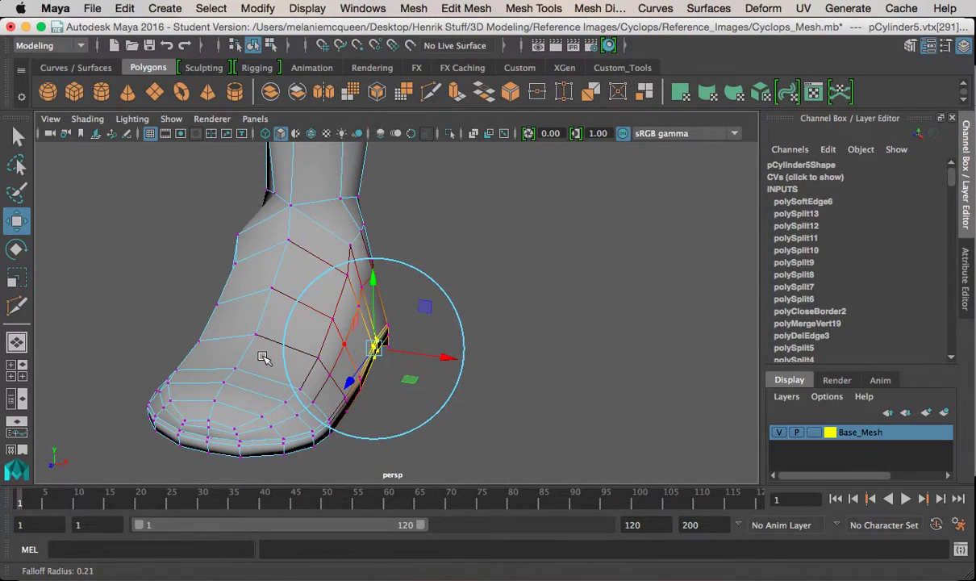
left_click_drag(346, 359, 373, 357)
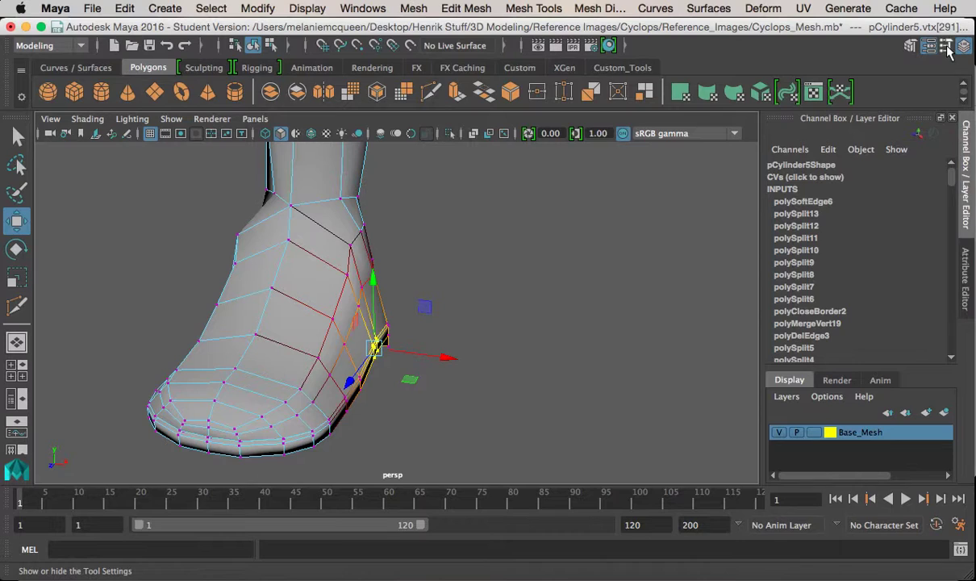
left_click(948, 47)
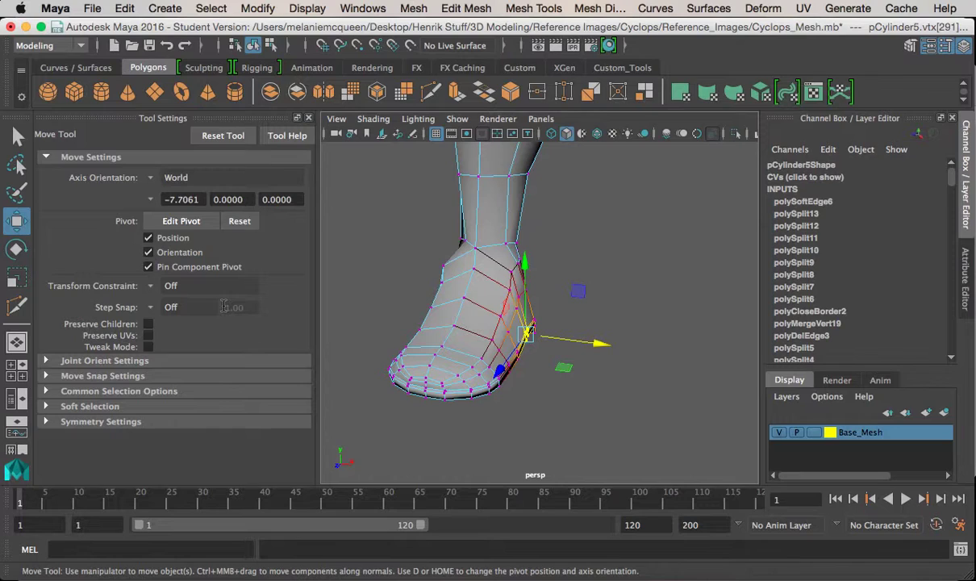
key("b")
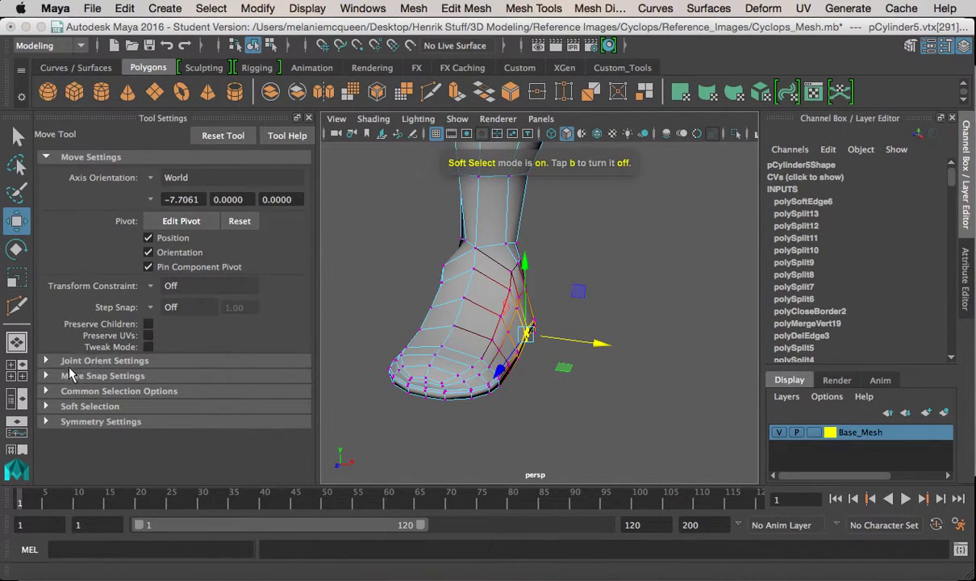
left_click(76, 361)
left_click(86, 362)
left_click(94, 377)
left_click(94, 377)
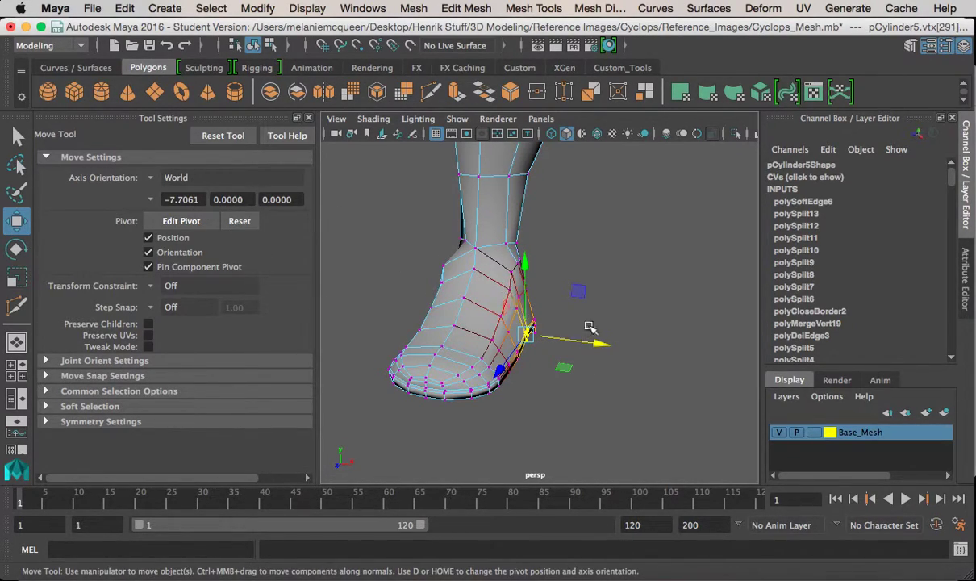
Step: Move the arch vertices inward along X using the reduced soft-selection falloff
mouse_move(525, 333)
left_mouse_down()
mouse_move(535, 337)
mouse_move(508, 343)
mouse_move(522, 347)
left_mouse_up()
left_click_drag(601, 345, 585, 347)
left_click_drag(468, 335, 607, 357, "alt")
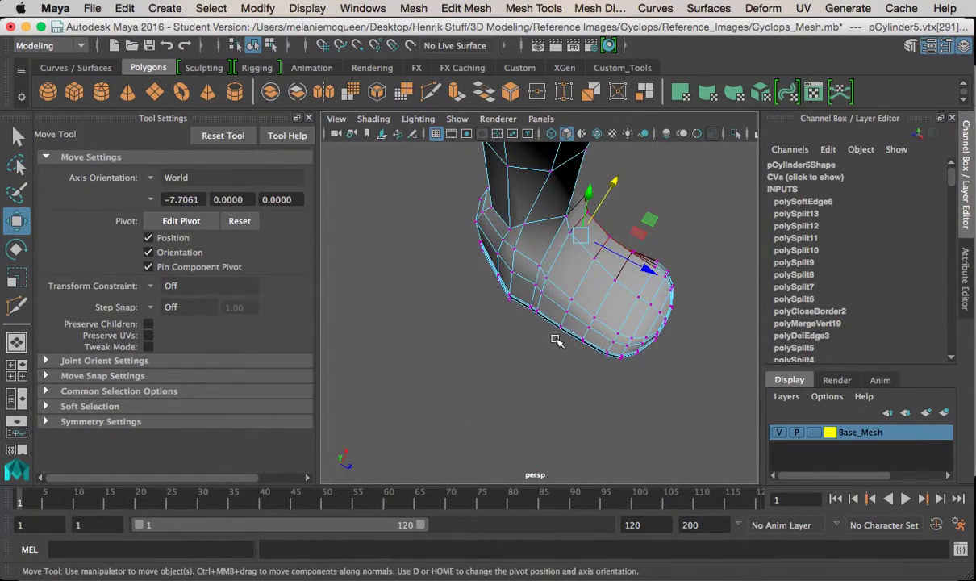
Step: Select the sole-edge vertices on the opposite side of the boot and shift them along X with soft selection
left_click_drag(545, 322, 569, 365)
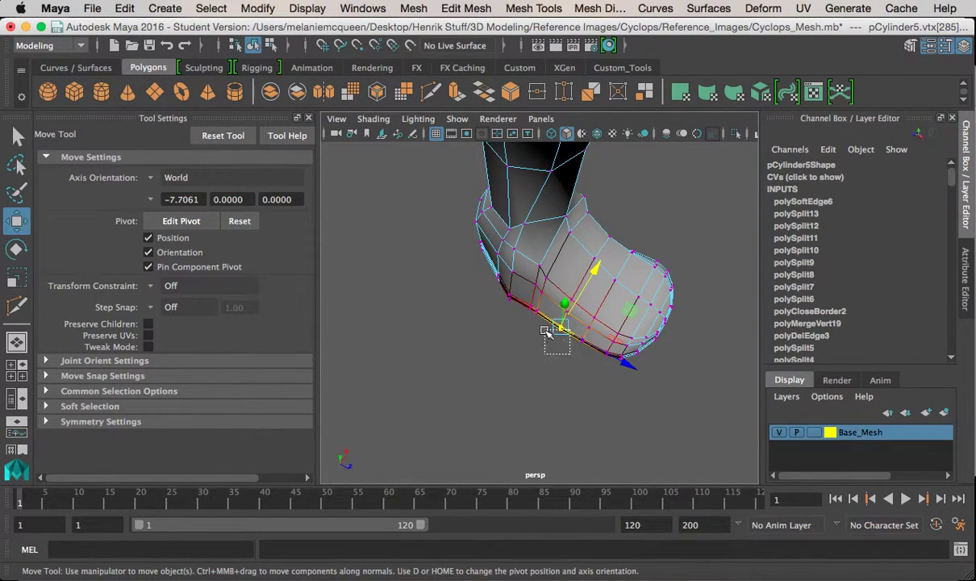
left_click_drag(565, 274, 616, 325, "alt")
left_click_drag(490, 347, 558, 352)
left_click_drag(592, 390, 610, 399, "alt")
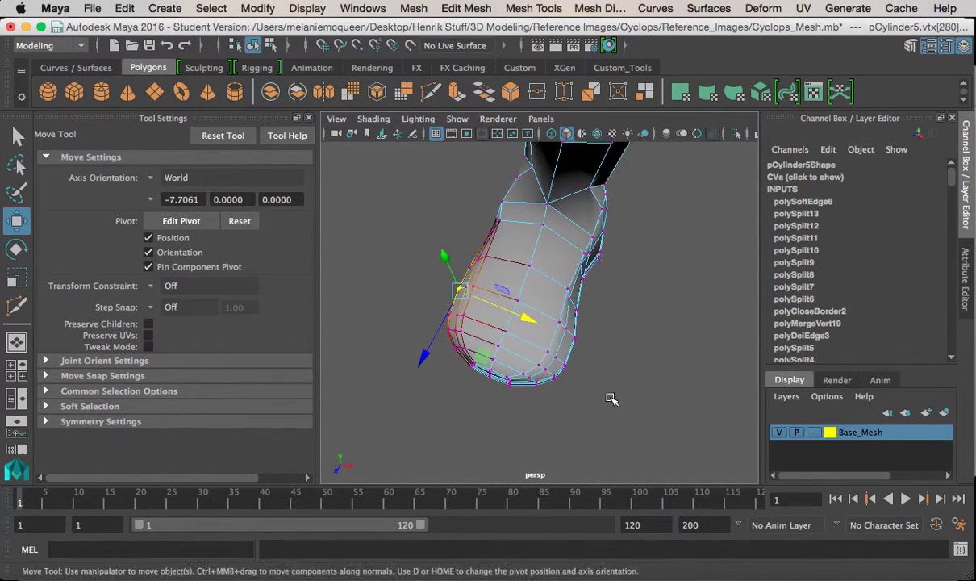
Step: Reshape the toe corner and the adjoining side of the sole by moving their vertices along X with soft selection
left_click_drag(552, 353, 550, 351)
left_click_drag(629, 398, 623, 396)
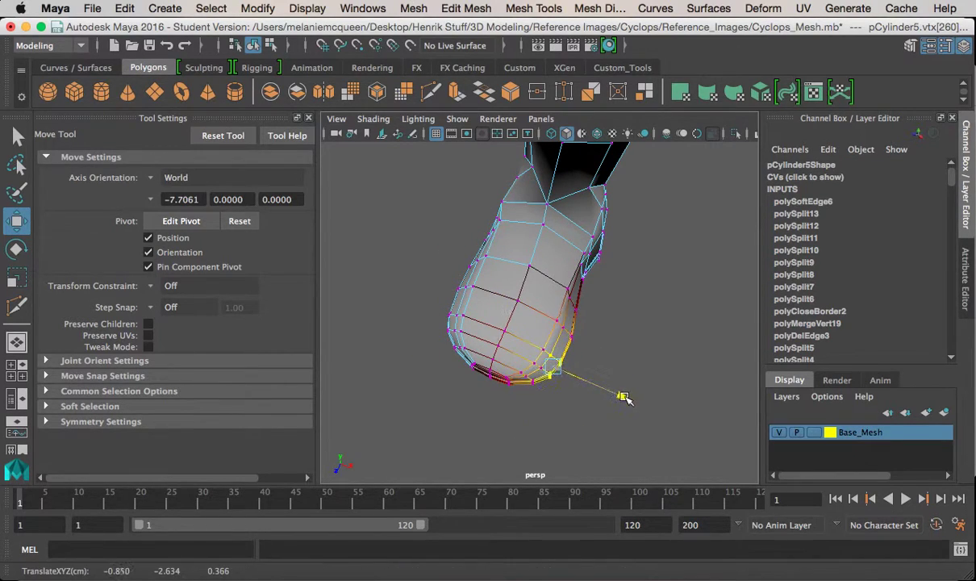
left_click_drag(593, 328, 567, 296)
left_click_drag(649, 339, 597, 350)
left_click_drag(593, 396, 728, 408, "alt")
left_click_drag(663, 274, 662, 274)
left_click_drag(557, 262, 512, 278, "alt")
Step: Return to object mode and examine the boot's shape and topology around the ankle, instep and sole
right_click_drag(562, 175, 599, 139)
left_click(566, 198)
left_click_drag(593, 227, 671, 229, "alt")
left_click(645, 242)
left_click_drag(567, 292, 572, 308, "alt")
right_click_drag(572, 308, 534, 292, "alt")
left_click_drag(534, 292, 557, 284, "alt")
left_click(525, 316)
right_click_drag(527, 319, 591, 343, "alt")
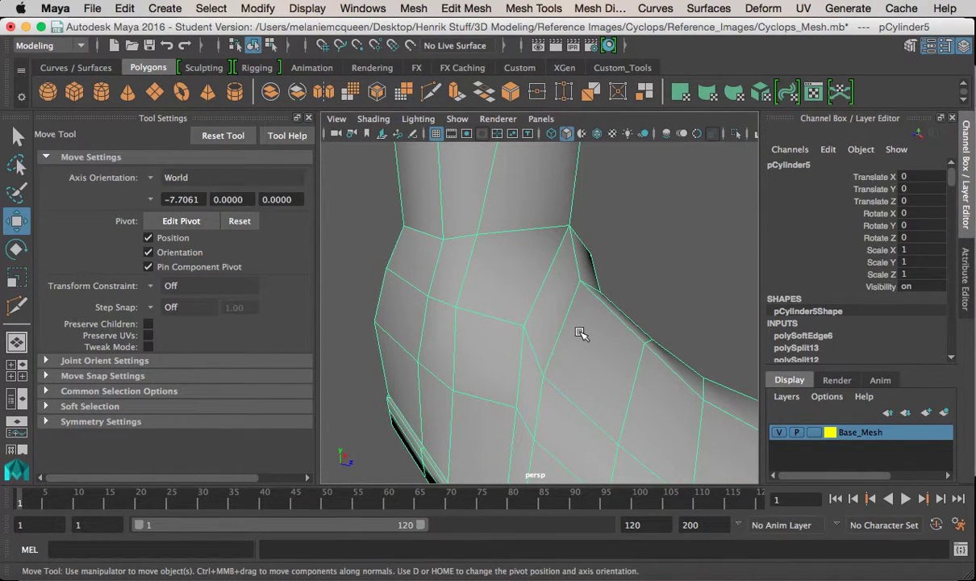
left_click_drag(610, 321, 542, 332, "alt")
right_click_drag(593, 323, 560, 295, "alt")
left_click_drag(559, 295, 509, 301, "alt")
right_click_drag(510, 301, 537, 307, "alt")
left_click_drag(537, 308, 595, 294, "alt")
left_click_drag(547, 235, 500, 254, "alt")
right_click_drag(500, 253, 517, 267, "alt")
left_click(635, 265)
left_click_drag(635, 265, 445, 266, "alt")
left_click_drag(543, 282, 475, 228, "alt")
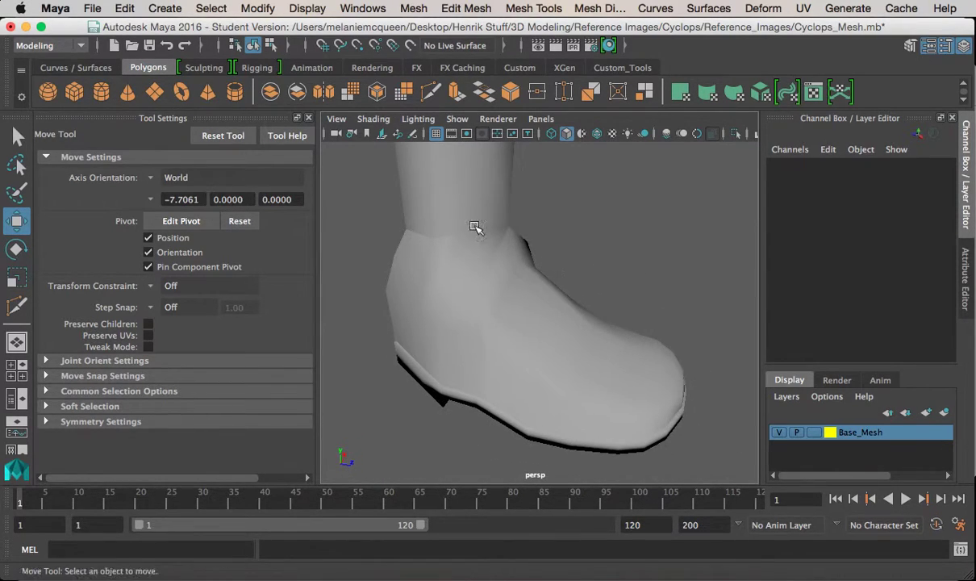
Step: Add Multi-Cut edges from the ankle's sides across the front of the instep, just below the ankle
left_click(475, 228)
right_click_drag(523, 228, 492, 306, "alt")
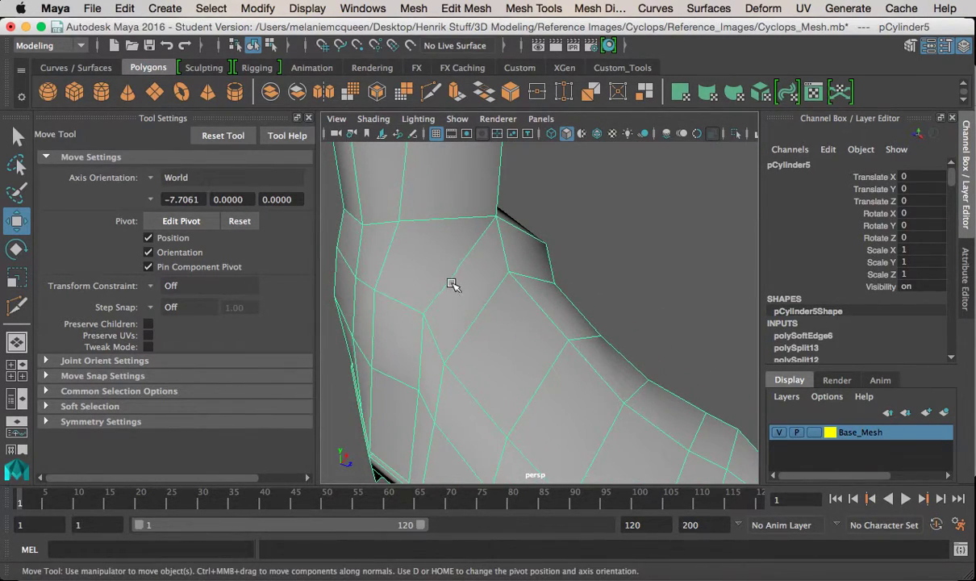
left_click(412, 91)
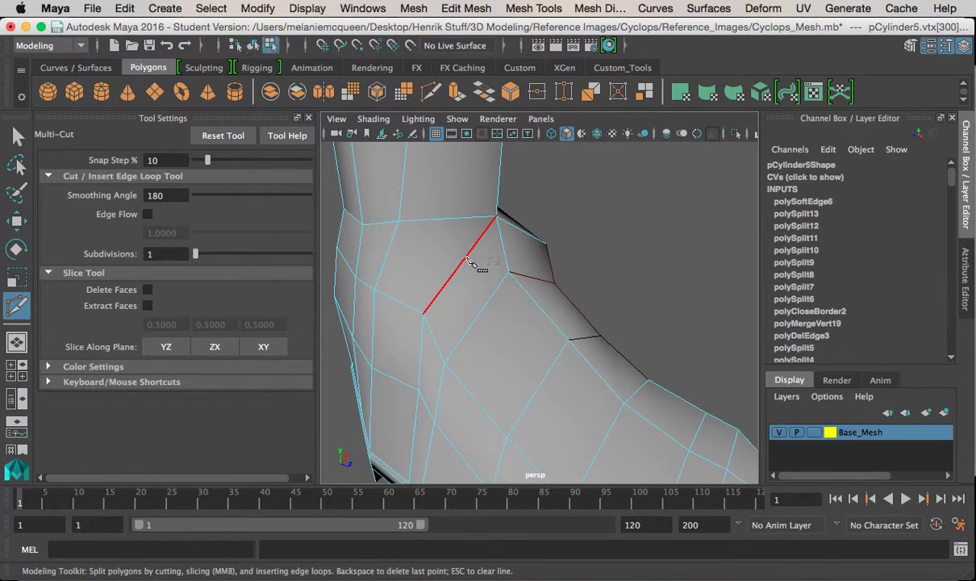
right_click(513, 294)
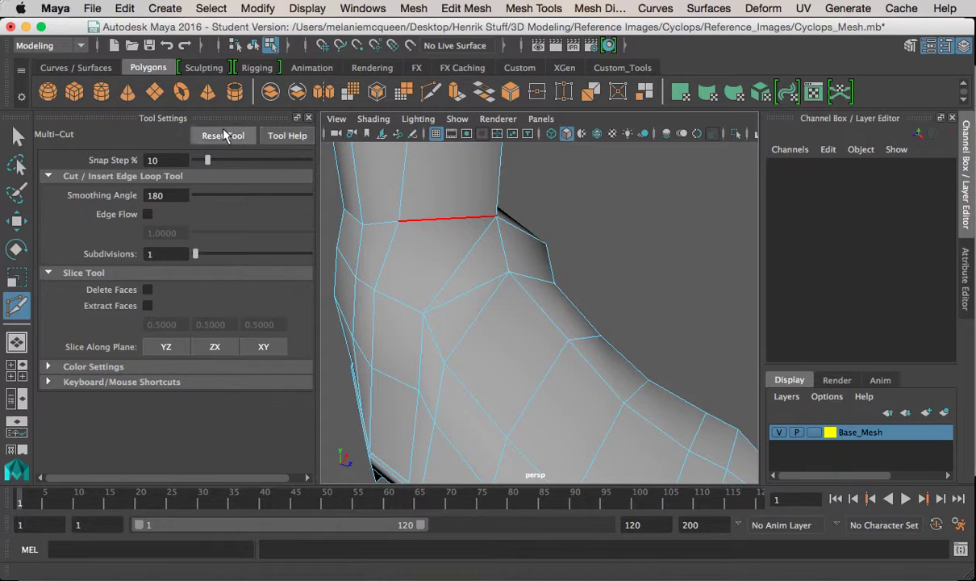
left_click_drag(419, 258, 326, 229, "alt")
left_click_drag(533, 239, 547, 280, "alt")
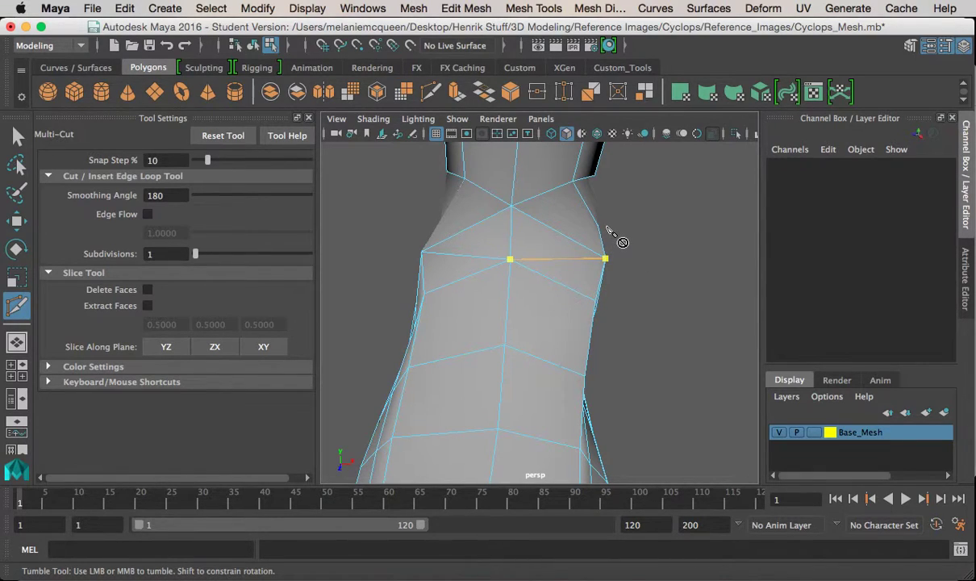
Step: Turn off soft selection and delete the two diagonal edges above the new cut on the instep's front
left_click(18, 137)
left_click(466, 229)
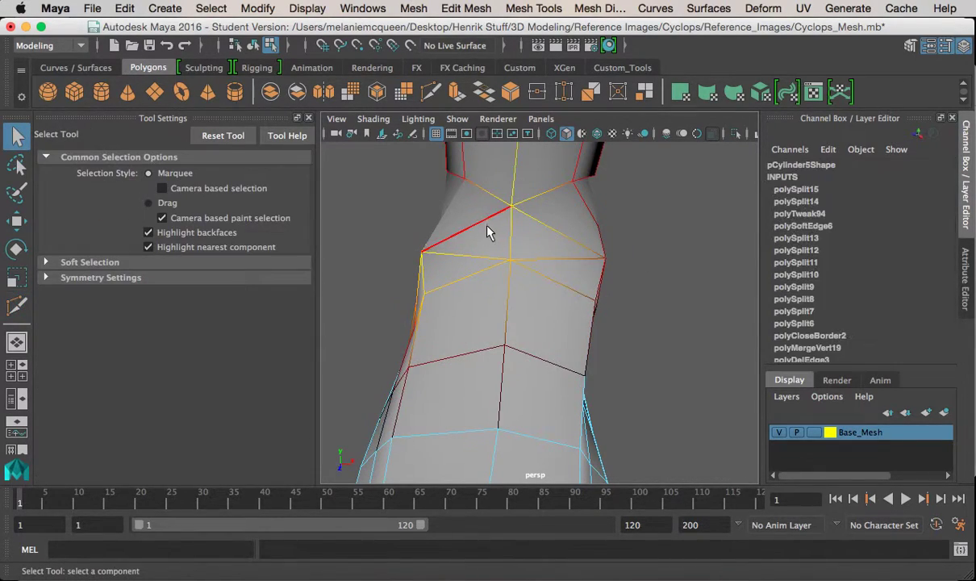
key("b")
left_click(555, 234, "shift")
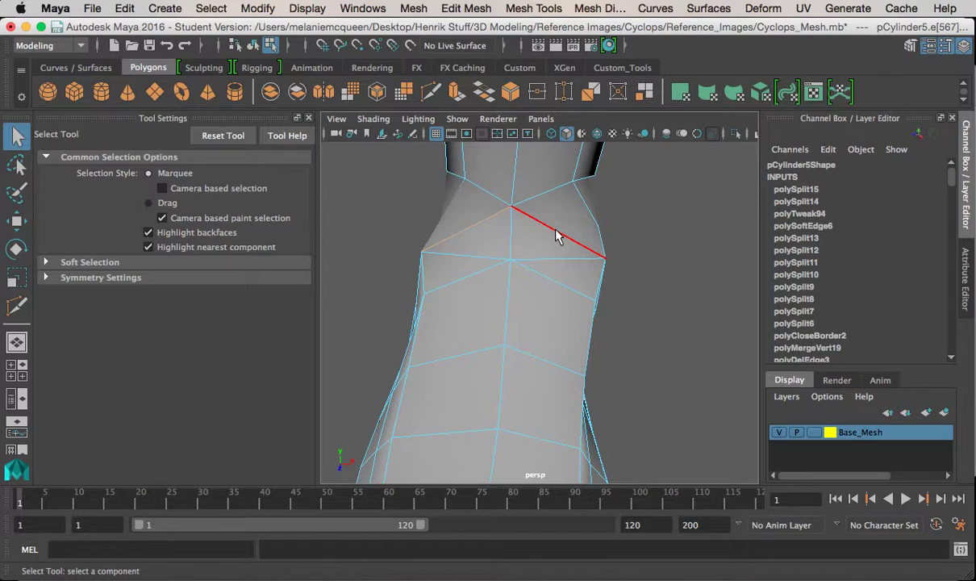
key("BackSpace")
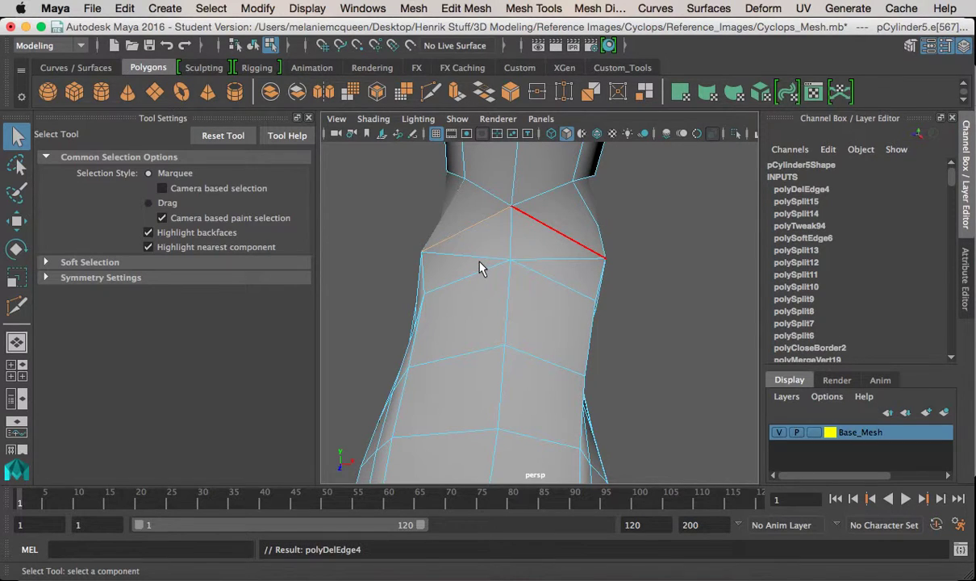
left_click_drag(453, 253, 412, 256, "alt")
key("BackSpace")
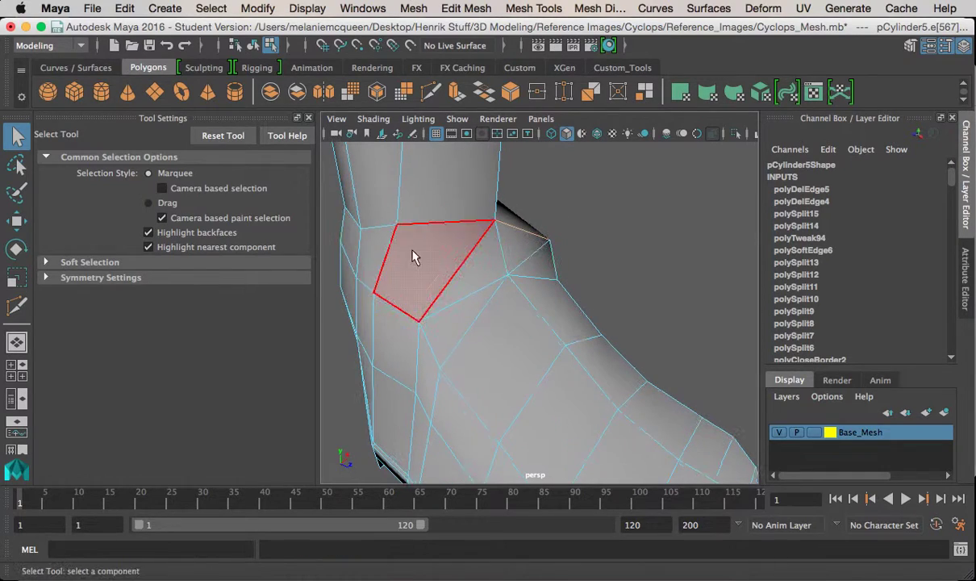
Step: Delete the diagonal edge on the ankle's side that runs down from the ankle's front vertex
right_click_drag(456, 173, 456, 131)
left_click(462, 267)
key("BackSpace")
Step: Merge the ankle's side vertex with the neighbouring instep vertex at their midpoint
left_click_drag(442, 276, 445, 246, "alt")
right_click_drag(448, 253, 415, 252)
left_click(428, 281)
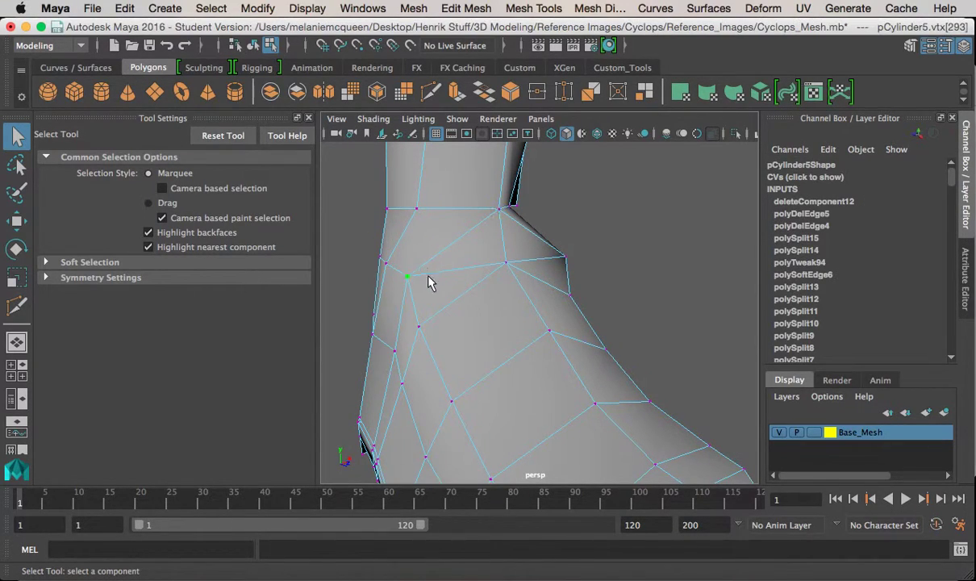
left_click(486, 275, "shift")
right_click_drag(487, 274, 468, 168, "shift")
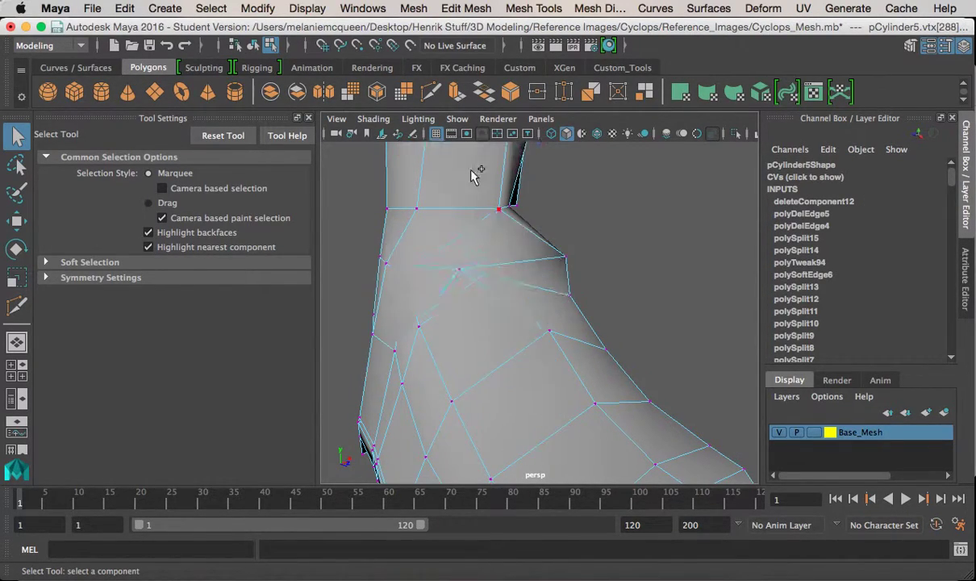
Step: Undo the last midpoint merge and try merging the two neighbouring vertices on the instep's side, just below the ankle
left_click_drag(507, 243, 500, 383, "alt")
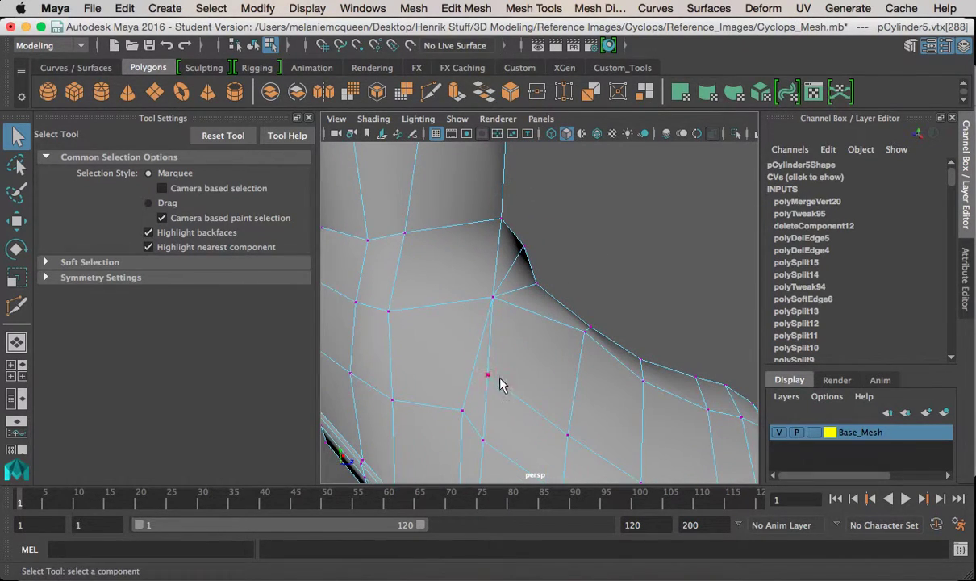
left_click_drag(553, 328, 531, 313, "alt")
key("ctrl+z")
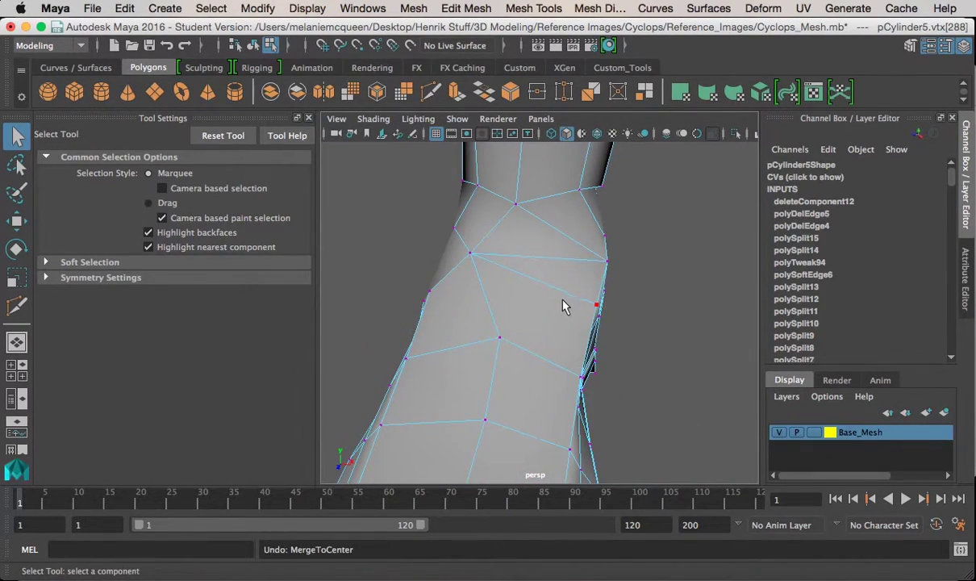
left_click_drag(497, 272, 503, 246, "alt")
left_click(428, 267)
left_click(430, 289, "shift")
key("g")
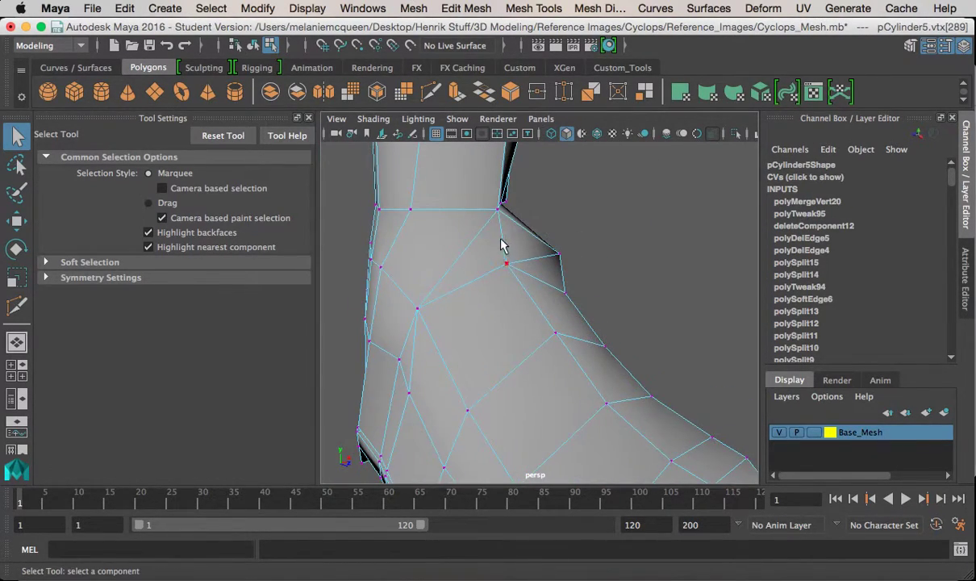
Step: Try to merge the ankle's front vertex with the instep vertex directly below it, undoing each attempt
left_click(508, 266, "shift")
key("g")
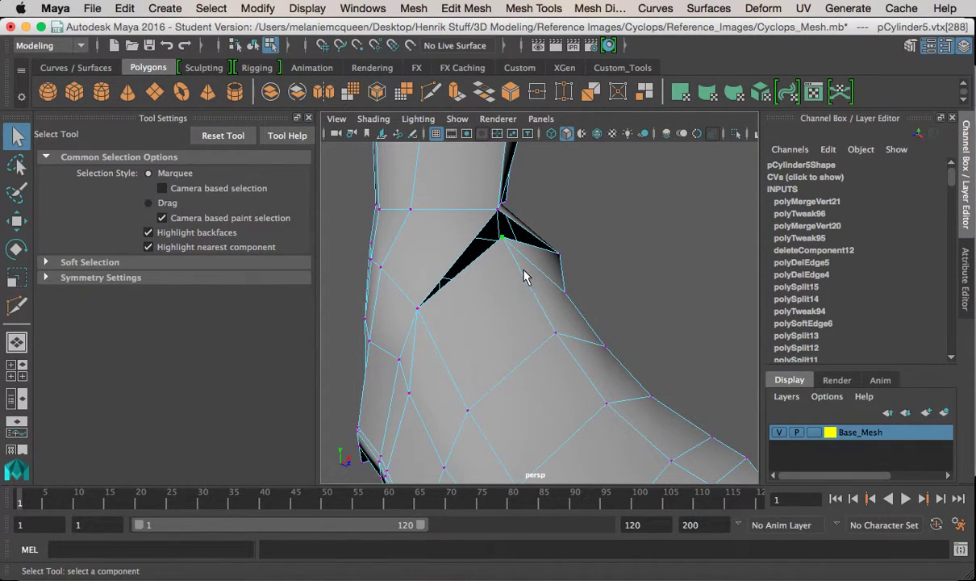
key("ctrl+z")
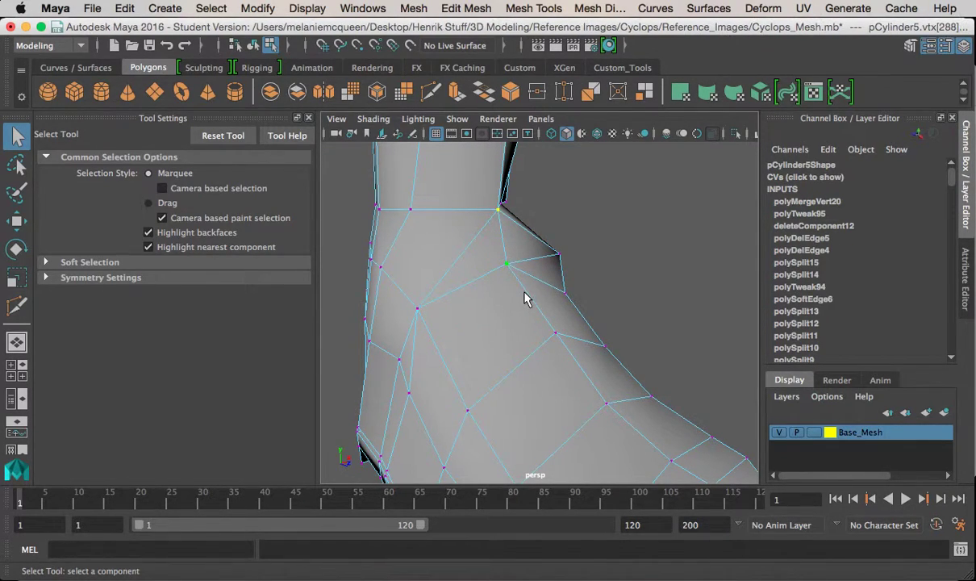
key("g")
left_click_drag(457, 279, 563, 234, "alt")
key("ctrl+z")
Step: Try deleting the faces between the ankle's front vertex and the side of the instep
right_click_drag(566, 174, 567, 235)
left_click_drag(551, 255, 622, 264, "alt")
left_click(484, 248)
key("Delete")
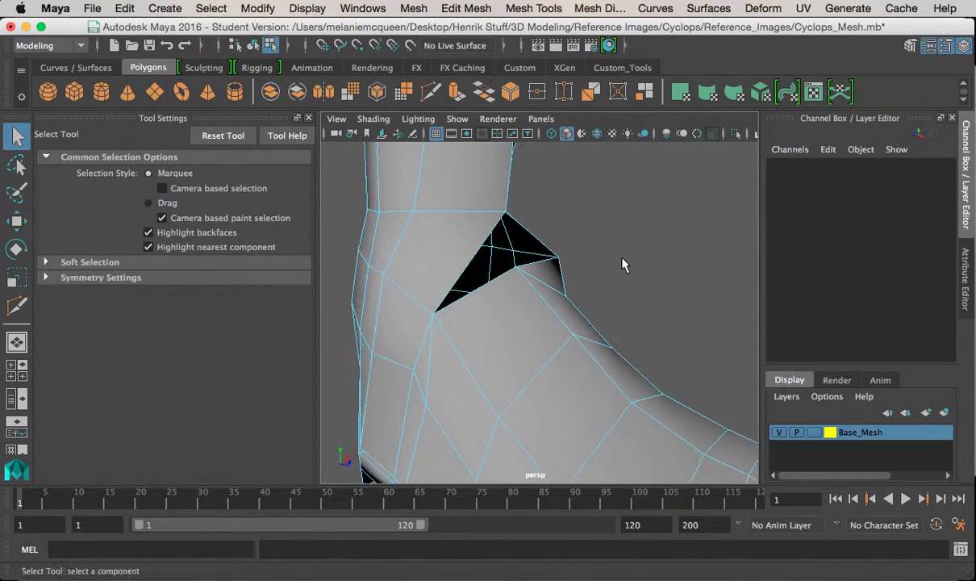
mouse_move(551, 250)
left_mouse_down("alt")
mouse_move(469, 233)
mouse_move(464, 263)
mouse_move(548, 259)
left_mouse_up("alt")
left_click(466, 242)
right_click_drag(515, 302, 453, 162)
left_click(449, 324)
left_click_drag(479, 321, 444, 393, "alt")
Step: Undo the ankle merges and deletions back to before the Multi-Cut edges across the instep
key("z")
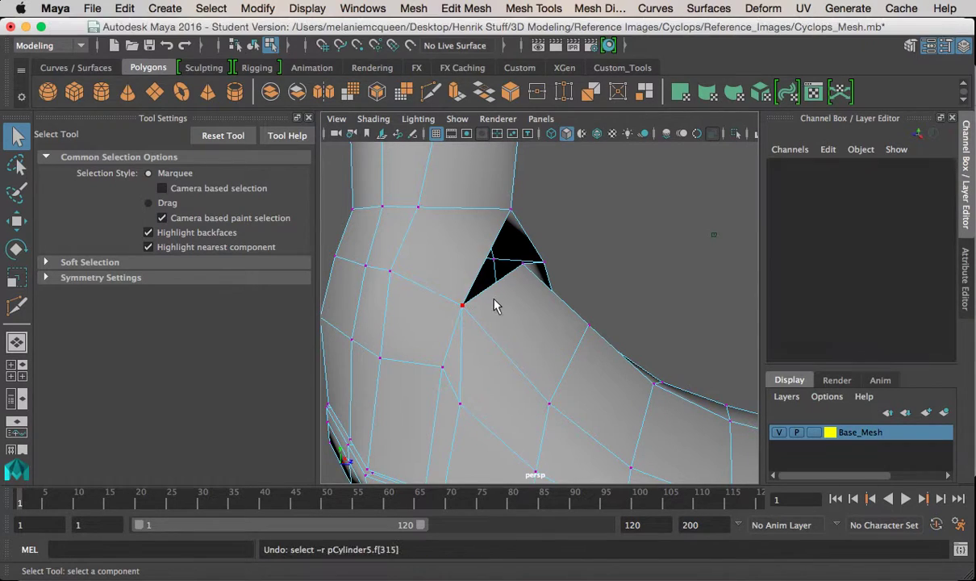
key("z")
key("z")
key("z")
key("z")
key("z")
key("z")
key("z")
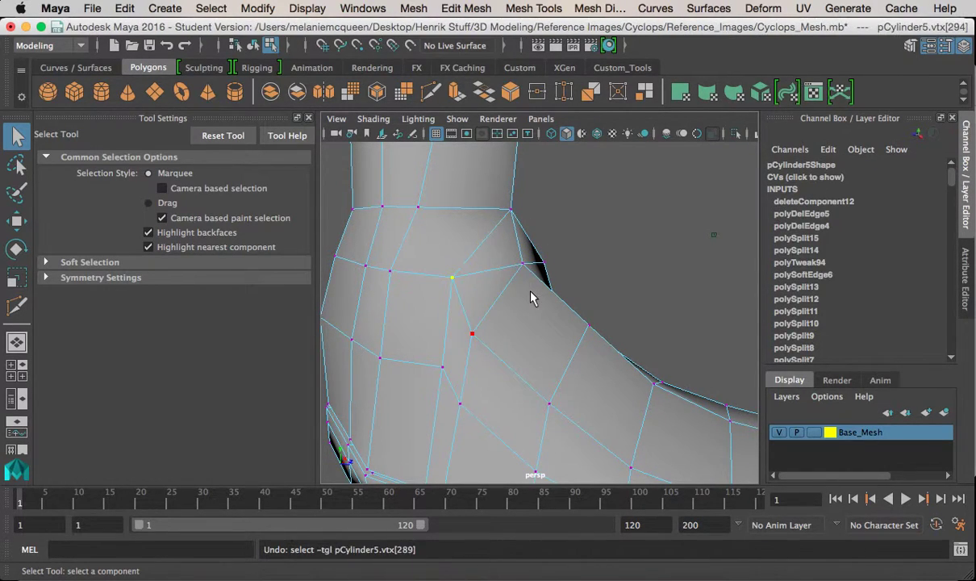
left_click_drag(563, 292, 504, 292, "alt")
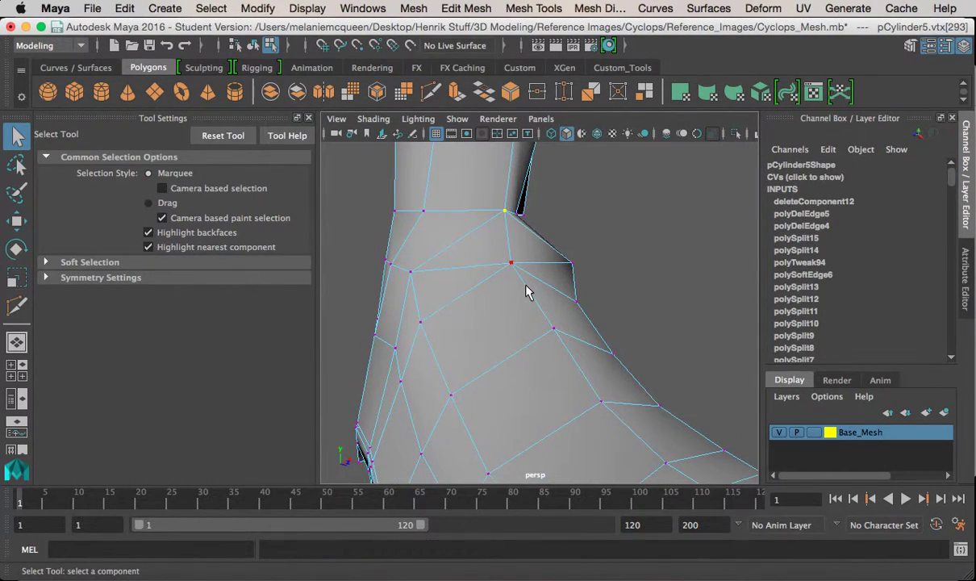
key("z")
key("z")
key("z")
key("z")
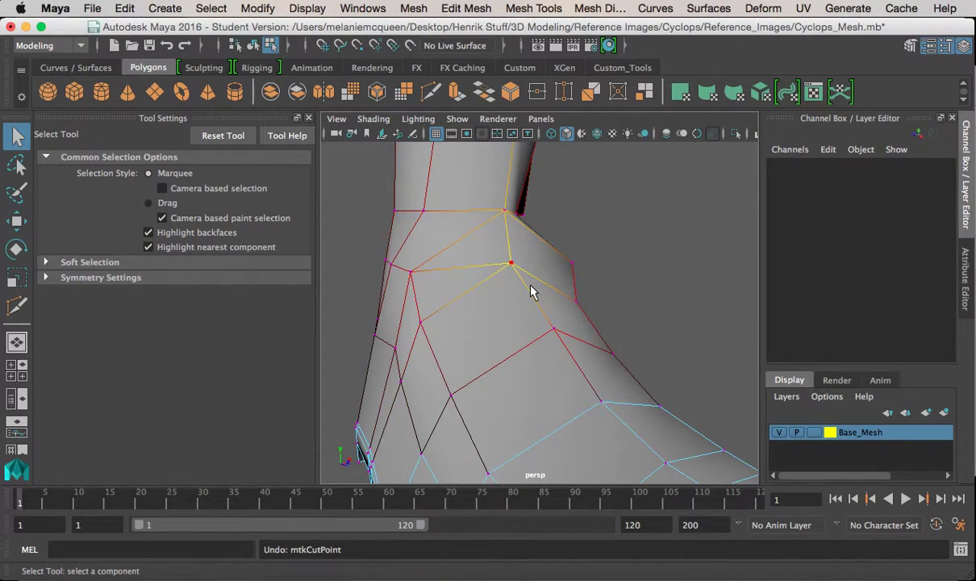
Step: Examine the whole boot and lower leg in smooth preview from several angles
right_click_drag(447, 242, 493, 128)
mouse_move(505, 329)
left_mouse_down("alt")
mouse_move(566, 290)
mouse_move(557, 289)
mouse_move(596, 337)
mouse_move(505, 318)
left_mouse_up("alt")
right_click_drag(506, 319, 559, 359, "alt")
key("3")
left_click(670, 283)
left_click_drag(665, 285, 568, 329, "alt")
right_click_drag(569, 329, 529, 287, "alt")
middle_click_drag(530, 287, 567, 349, "alt")
left_click_drag(567, 355, 643, 330, "alt")
right_click_drag(643, 331, 663, 417, "alt")
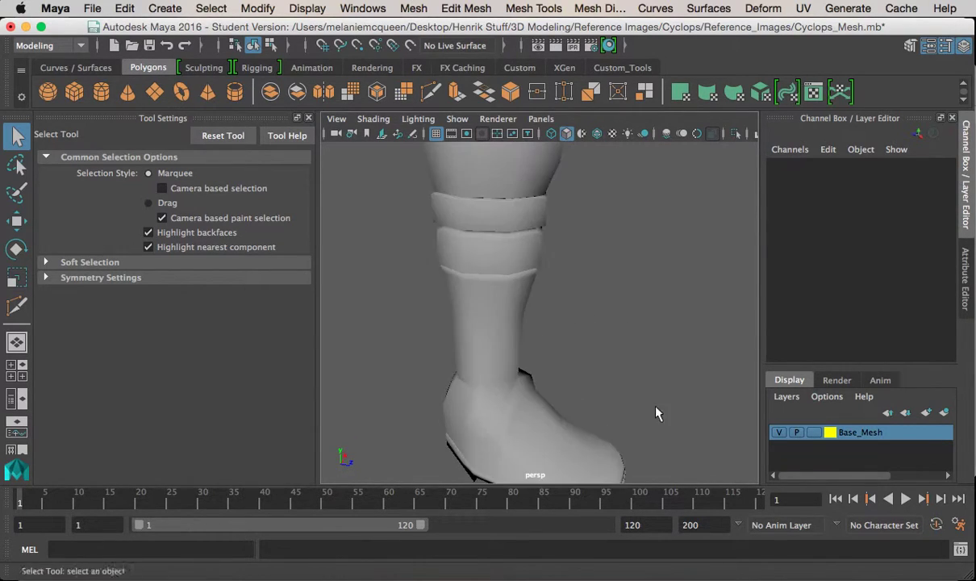
left_click_drag(664, 417, 574, 406, "alt")
middle_click_drag(574, 406, 573, 323, "alt")
Step: Multi-Cut an edge from the side vertex below the ankle to the instep's centre vertex
left_click(524, 348)
left_click_drag(579, 349, 655, 342, "alt")
right_click_drag(655, 343, 665, 408, "alt")
left_click_drag(658, 334, 540, 322, "alt")
middle_click_drag(540, 323, 594, 309, "alt")
left_click_drag(594, 309, 588, 318, "alt")
middle_click_drag(588, 318, 575, 342, "alt")
left_click_drag(575, 342, 577, 356, "alt")
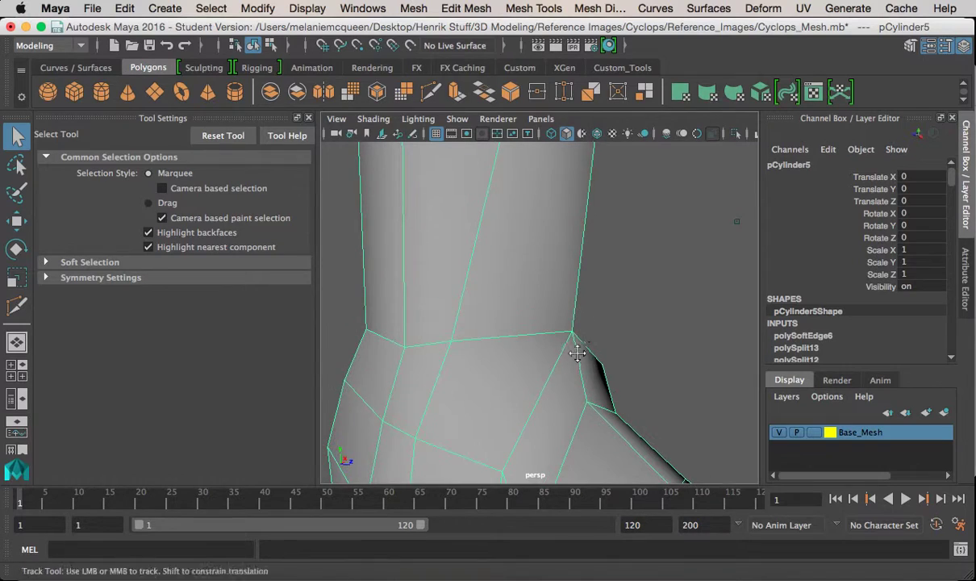
middle_click_drag(577, 357, 577, 277, "alt")
left_click(430, 91)
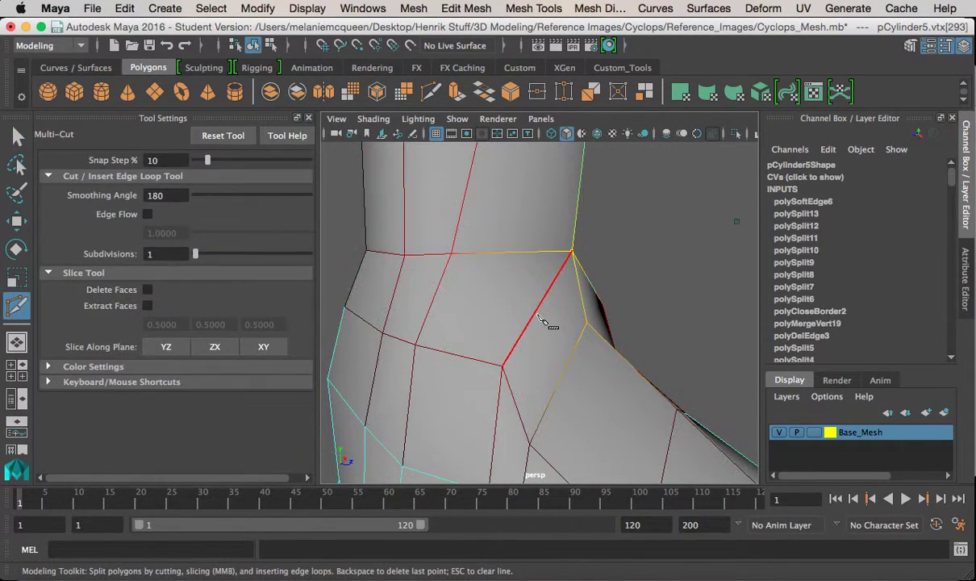
left_click(492, 378)
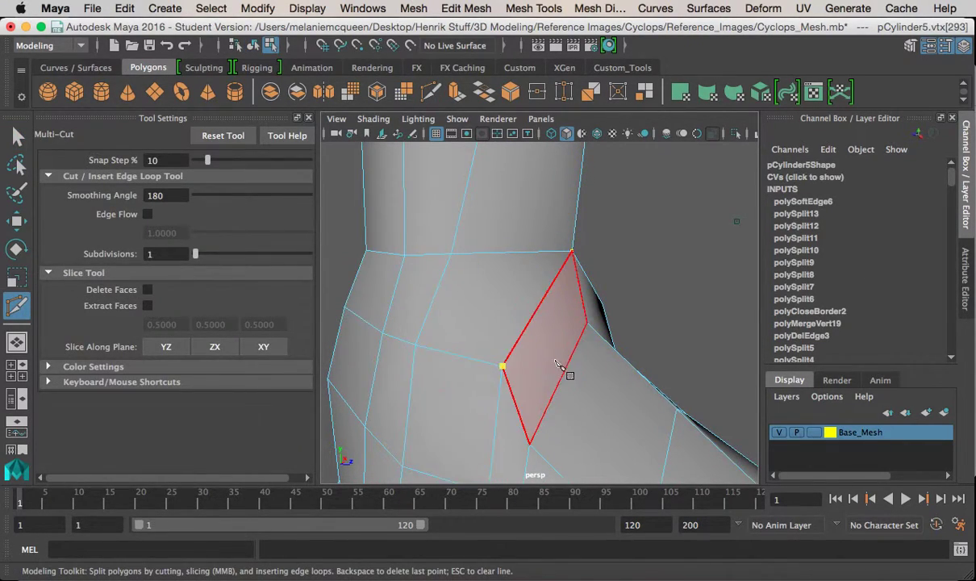
right_click(607, 316)
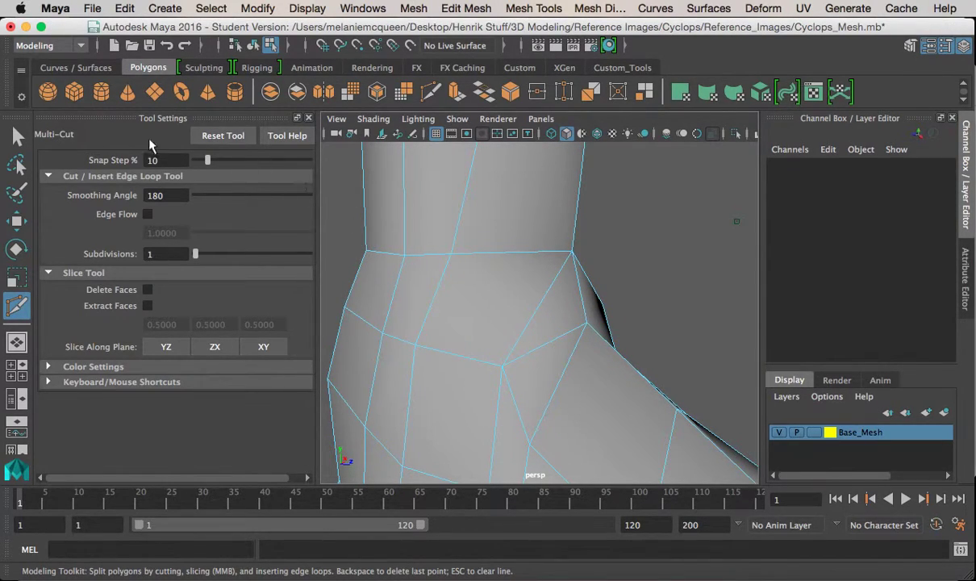
key("q")
Step: Merge the side vertex below the ankle with the one beneath it, and the next close pair further down the boot's side
right_click_drag(549, 173, 456, 172)
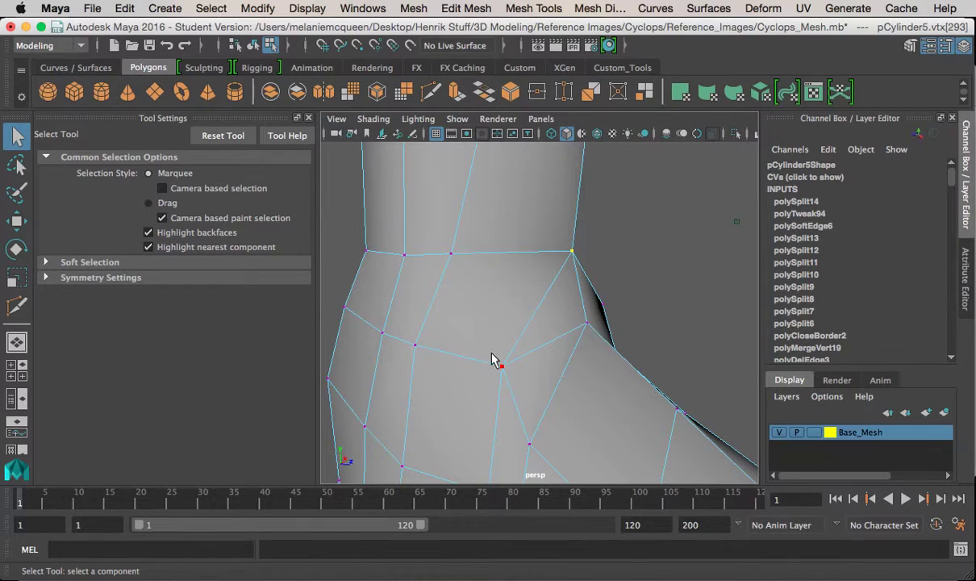
left_click(529, 444)
right_click_drag(530, 387, 520, 290, "shift")
middle_click_drag(537, 347, 549, 279, "alt")
left_click_drag(549, 279, 530, 339, "alt")
left_click_drag(531, 261, 535, 367, "alt")
left_click(519, 262)
left_click(552, 325, "shift")
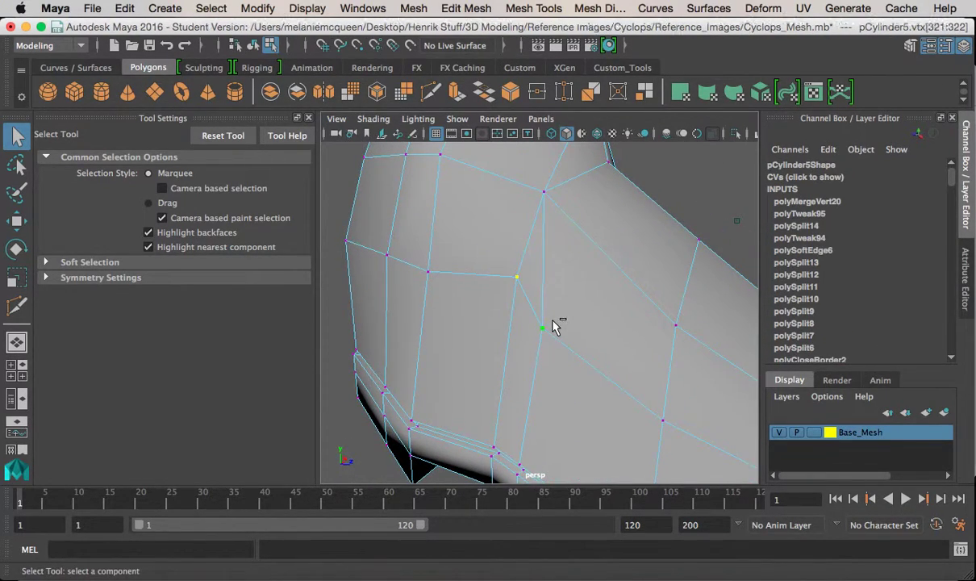
key("f")
key("g")
key("g")
Step: Merge the close vertex pairs along the boot's lower side down to the sole's rim, each at its midpoint
right_click_drag(545, 339, 546, 340, "alt")
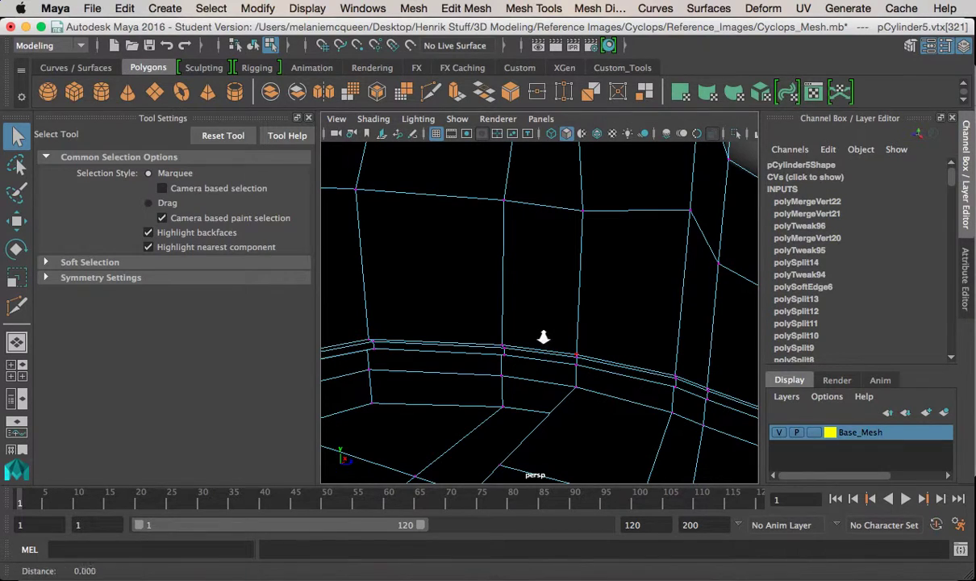
key("f")
middle_click_drag(570, 362, 522, 284, "alt")
left_click_drag(493, 259, 516, 242)
key("g")
right_click_drag(539, 263, 542, 301, "alt")
left_click_drag(542, 301, 487, 333, "alt")
left_click_drag(482, 387, 442, 384, "alt")
left_click(491, 355, "shift")
key("g")
left_click(487, 358, "shift")
key("g")
Step: Merge the doubled vertices around the sole at their midpoints, working across to the boot's opposite side
mouse_move(431, 364)
left_mouse_down("alt")
mouse_move(607, 342)
mouse_move(653, 313)
mouse_move(646, 344)
mouse_move(674, 341)
mouse_move(630, 290)
mouse_move(663, 351)
mouse_move(529, 337)
mouse_move(613, 328)
mouse_move(634, 344)
mouse_move(624, 335)
left_mouse_up("alt")
key("g")
key("g")
left_click(598, 360)
key("g")
left_click_drag(681, 365, 590, 304, "alt")
left_click(621, 252)
key("g")
left_click_drag(619, 255, 526, 362, "alt")
left_click(500, 370, "shift")
key("g")
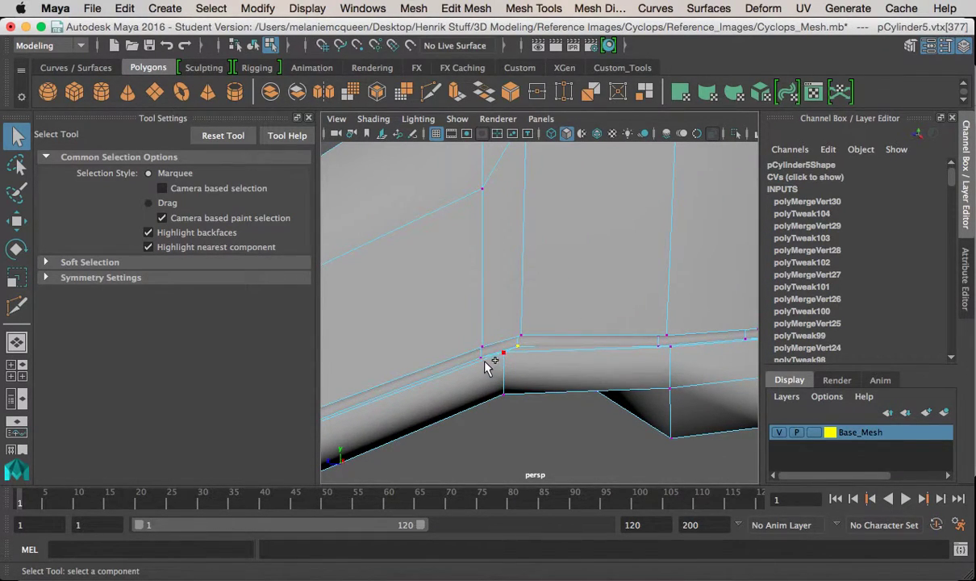
Step: Merge the close vertex pairs at the sole's rim on the opposite side, then the pair above them on the boot's side
left_click(506, 359, "shift")
key("g")
left_click_drag(513, 351, 462, 303, "alt")
left_click(500, 283, "shift")
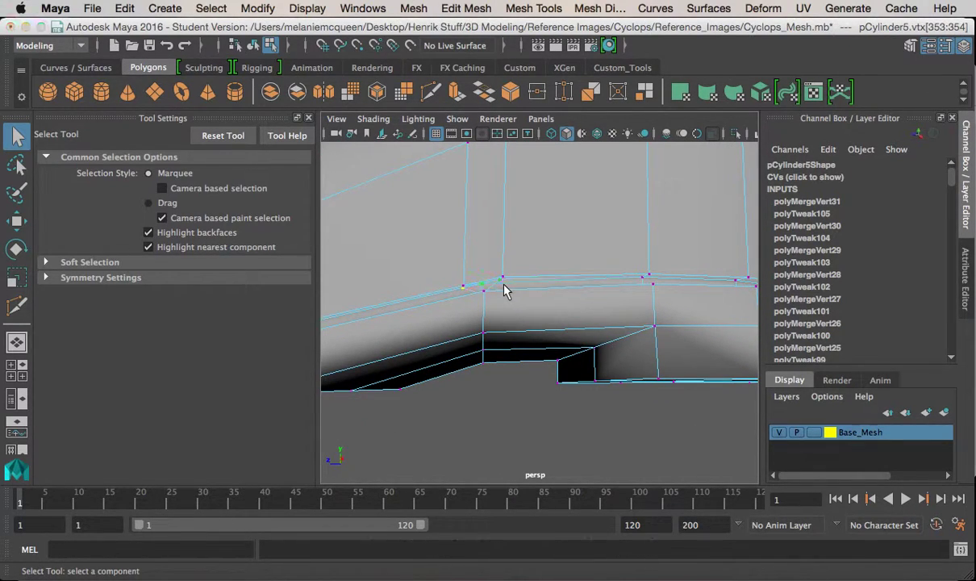
key("g")
key("h")
left_click(465, 285)
left_click(502, 277, "shift")
key("g")
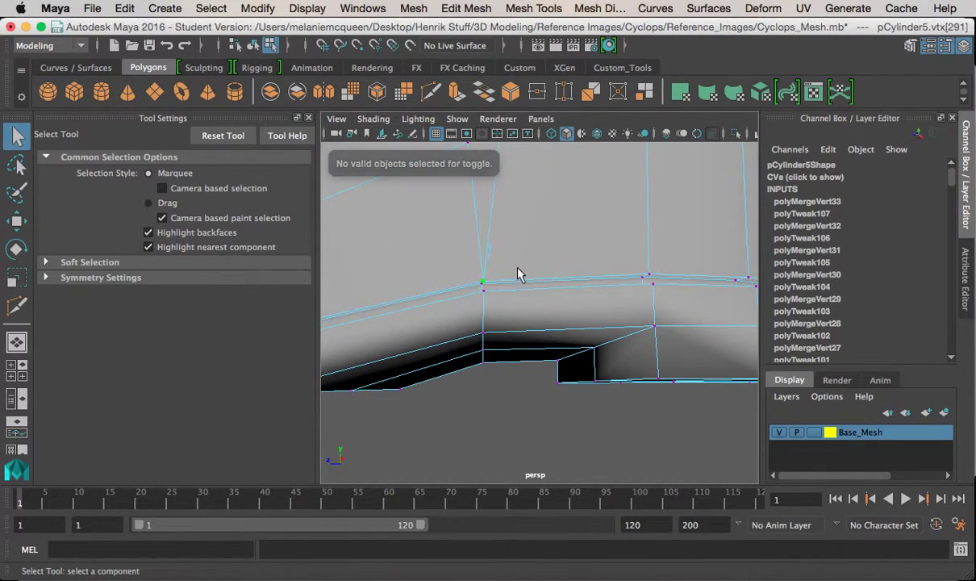
left_click_drag(519, 275, 530, 323, "alt")
left_click(555, 309, "shift")
key("g")
Step: Multi-Cut an edge from the instep's centre vertex to the side vertex on the opposite side
left_click_drag(538, 287, 670, 354, "alt")
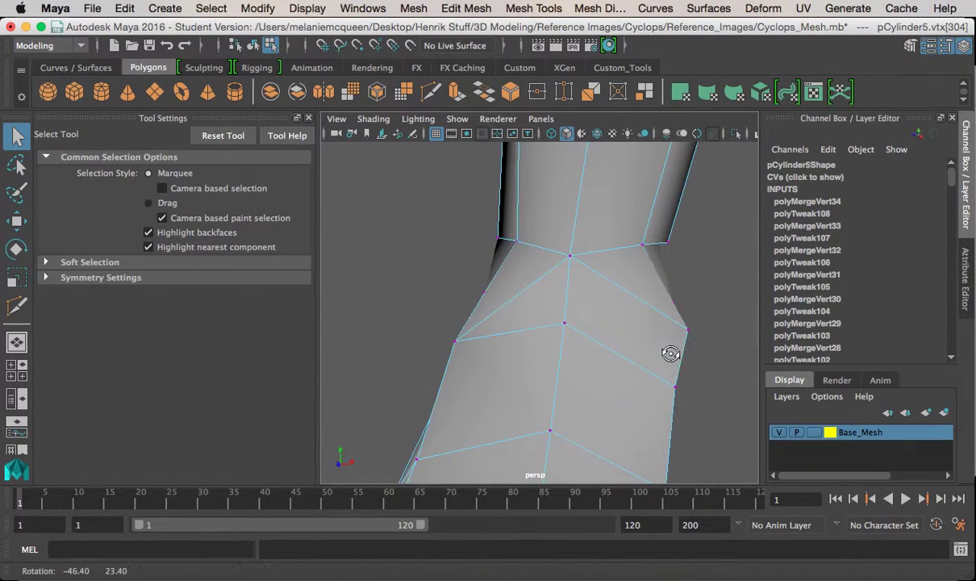
left_click(404, 91)
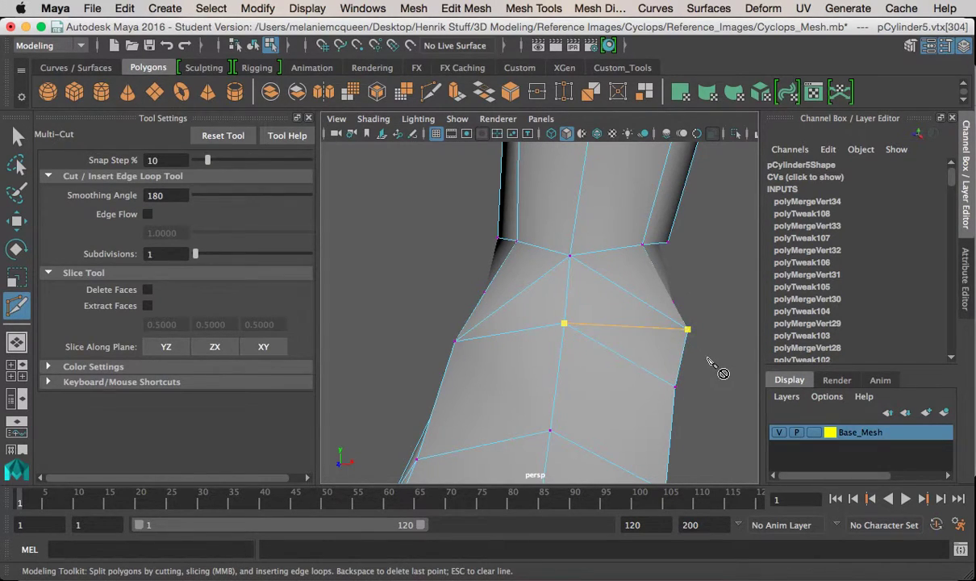
key("Return")
left_click(17, 137)
left_click_drag(405, 275, 318, 281, "alt")
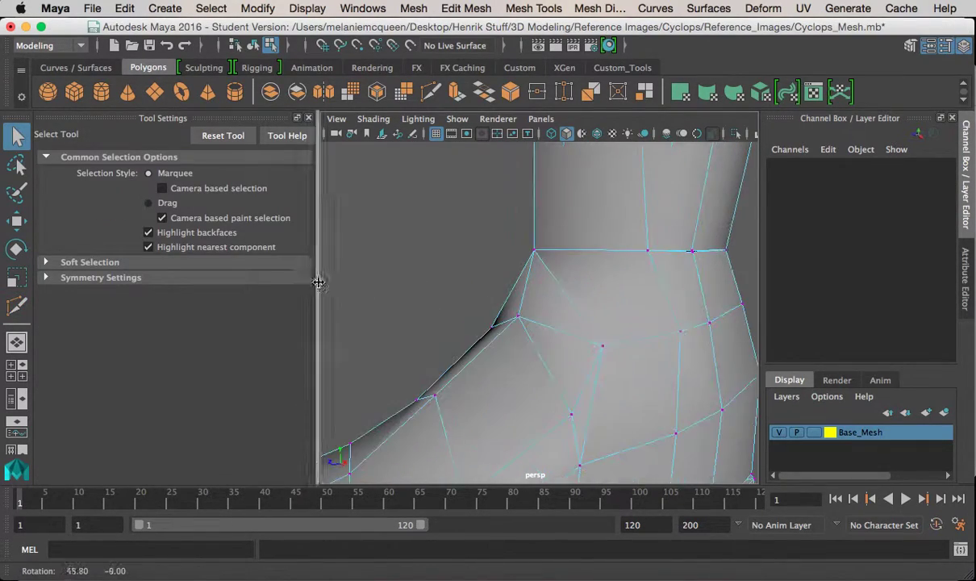
Step: Merge the opposite side's vertex below the ankle with the vertex beneath it at their midpoint
left_click(600, 350)
right_click_drag(557, 358, 539, 317, "shift")
left_click_drag(540, 321, 597, 343, "alt")
Step: Delete the diagonal edge running from the ankle's front vertex to the merged side vertex
left_click_drag(553, 310, 638, 373, "alt")
key("w")
left_click_drag(542, 296, 592, 293, "alt")
right_click_drag(544, 216, 542, 141)
left_click(543, 278)
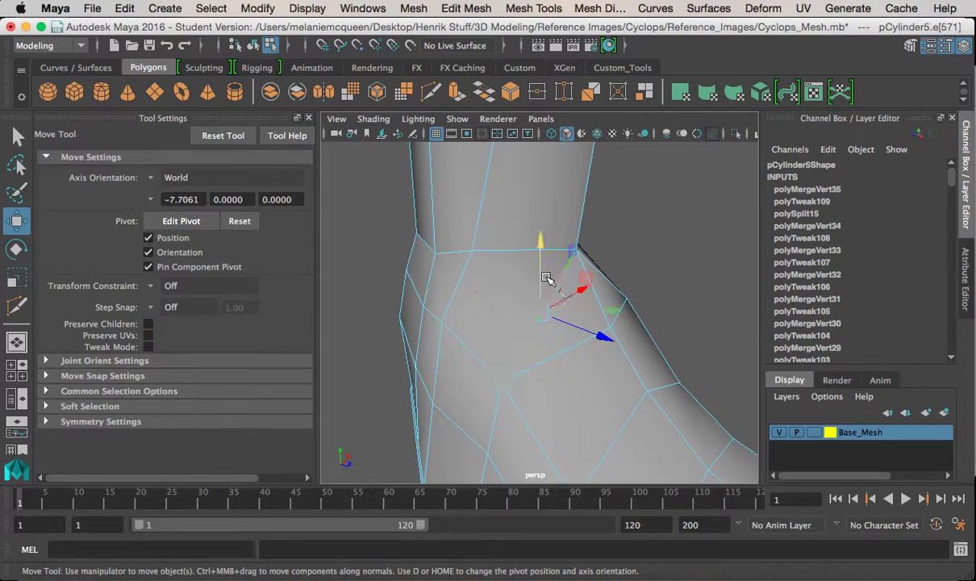
key("ctrl+BackSpace")
Step: Insert a partial edge loop around the back of the ankle, just below the ankle ring
left_click_drag(494, 303, 570, 313, "alt")
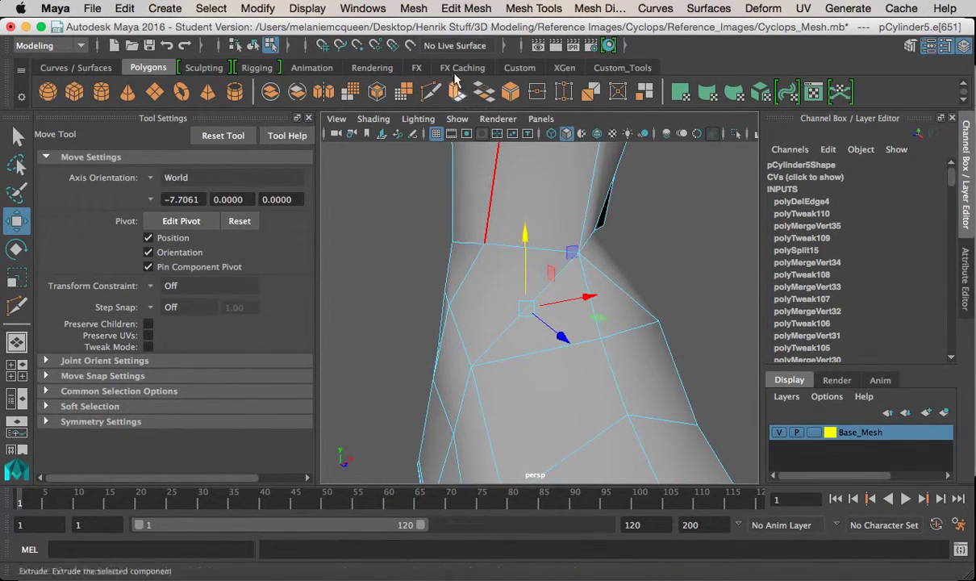
left_click(434, 94)
left_click(485, 243)
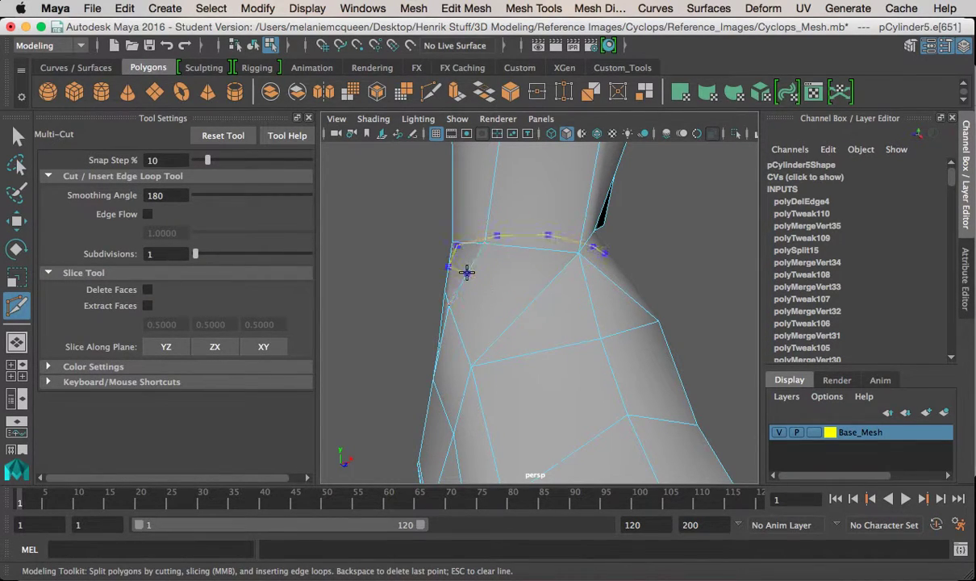
key("Return")
left_click_drag(466, 303, 655, 308, "alt")
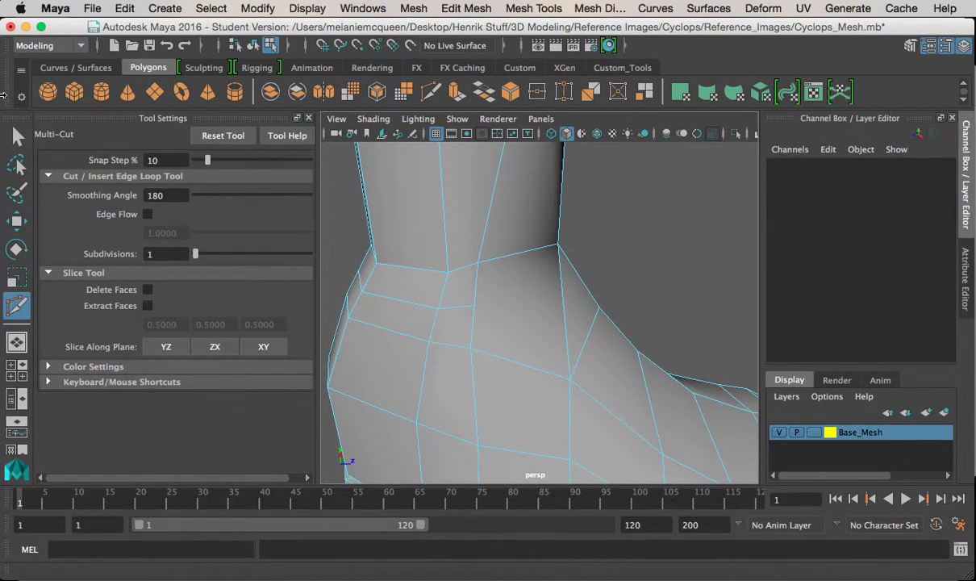
left_click(16, 139)
Step: Merge the vertices at the ankle's front corner and check the shape in smooth preview
right_click_drag(457, 260, 405, 174)
left_click_drag(548, 239, 571, 252)
right_click_drag(551, 244, 549, 136, "shift")
left_click_drag(559, 216, 567, 259, "alt")
key("3")
key("1")
right_click_drag(464, 251, 541, 156, "shift")
left_click_drag(493, 276, 436, 273, "alt")
right_click_drag(521, 174, 571, 162)
left_click_drag(501, 277, 425, 249, "alt")
key("1")
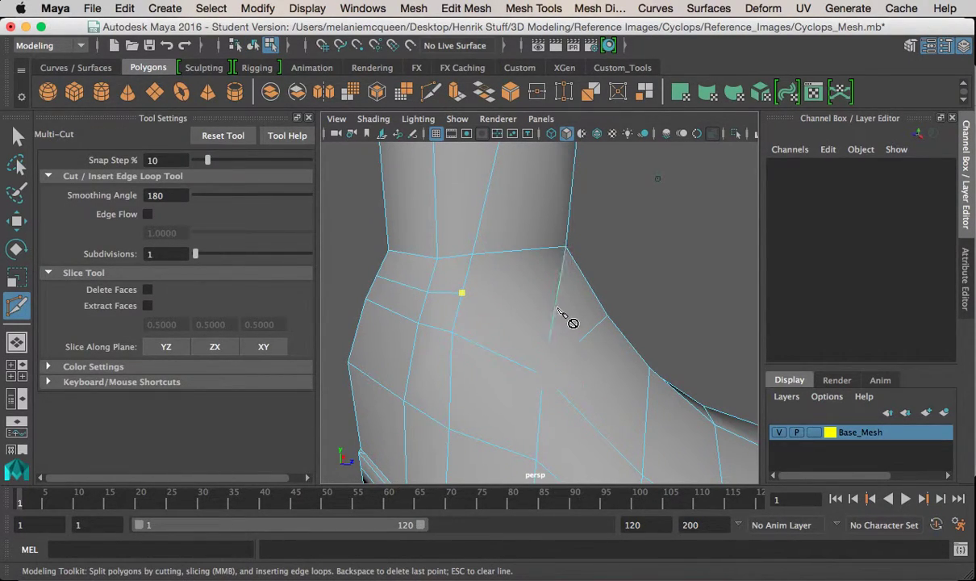
left_click(17, 137)
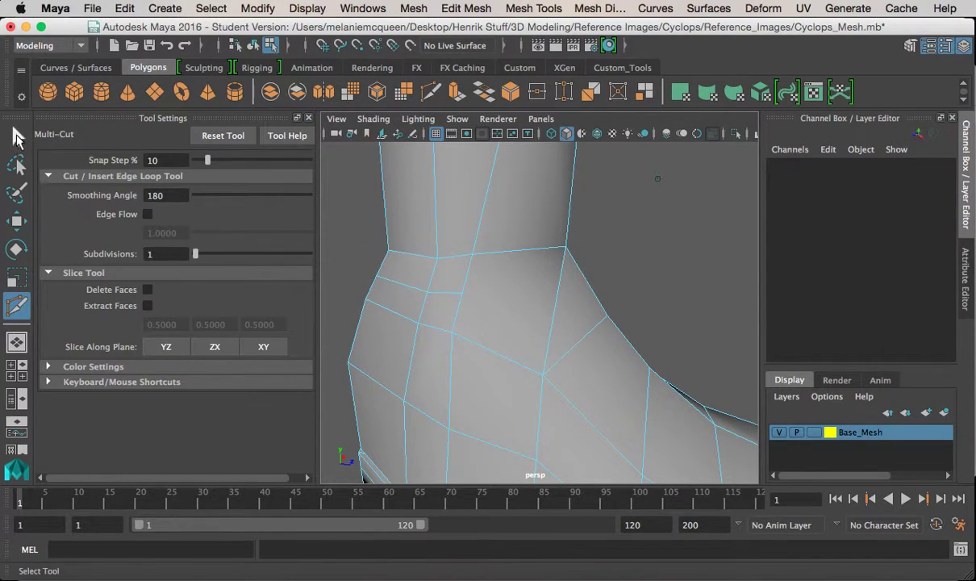
Step: Delete the partial edge loop just below the ankle ring, including its vertices
left_click(519, 307)
double_click(446, 293)
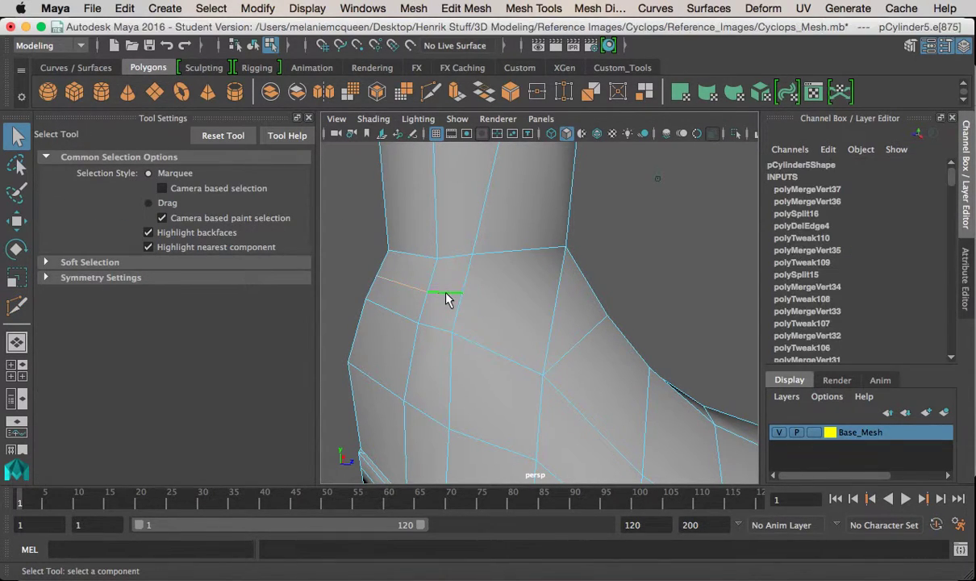
key("ctrl+Delete")
Step: Delete the faces on the front of the ankle, between the ankle ring and the instep's uppermost edges
left_click_drag(447, 293, 657, 258, "alt")
scroll(657, 259, "down", 8)
left_click_drag(440, 266, 646, 281, "alt")
scroll(589, 332, "up", 5)
left_click(476, 246)
mouse_move(476, 246)
left_mouse_down("alt")
mouse_move(629, 250)
mouse_move(611, 237)
mouse_move(621, 243)
mouse_move(509, 261)
mouse_move(551, 262)
mouse_move(477, 246)
left_mouse_up("alt")
left_click(555, 261)
left_click(476, 244, "shift")
right_click_drag(571, 174, 568, 229)
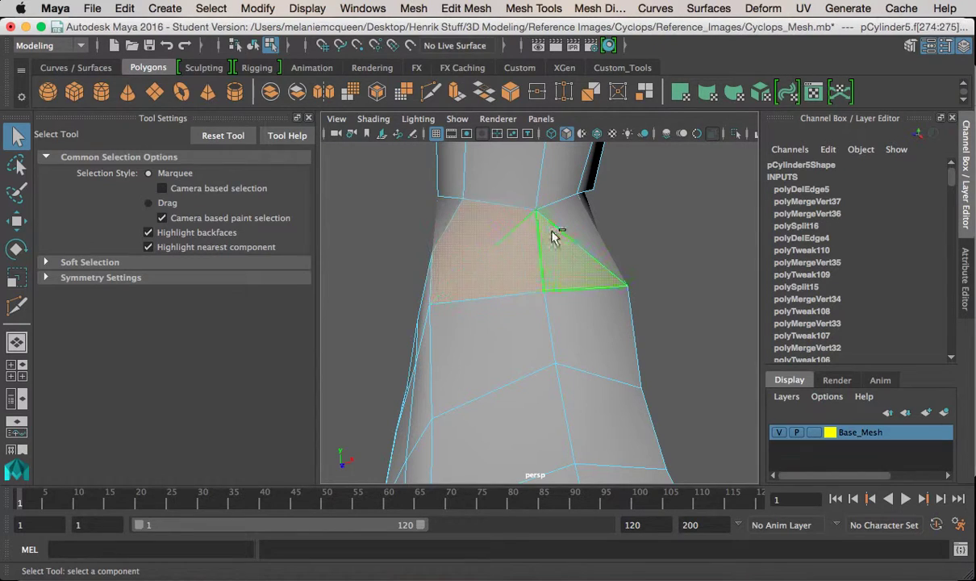
key("Delete")
Step: Bridge the first pair of edges along the side of the ankle's front opening, without intermediate divisions
left_click_drag(573, 227, 525, 231, "alt")
right_click_drag(516, 173, 513, 124)
left_click_drag(506, 181, 423, 229, "alt")
left_click(479, 325)
left_click_drag(486, 307, 512, 309, "alt")
right_click_drag(541, 325, 564, 282, "shift")
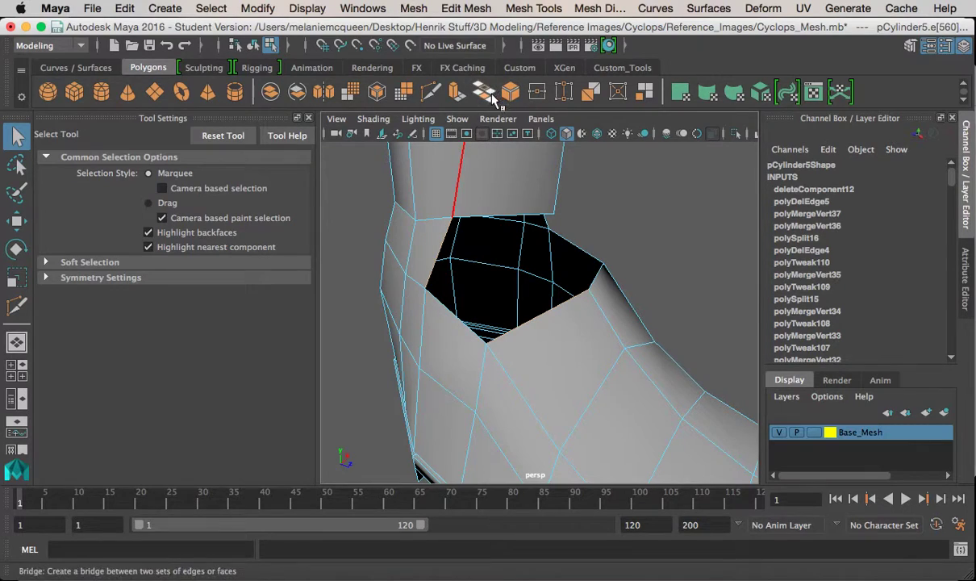
left_click(488, 94)
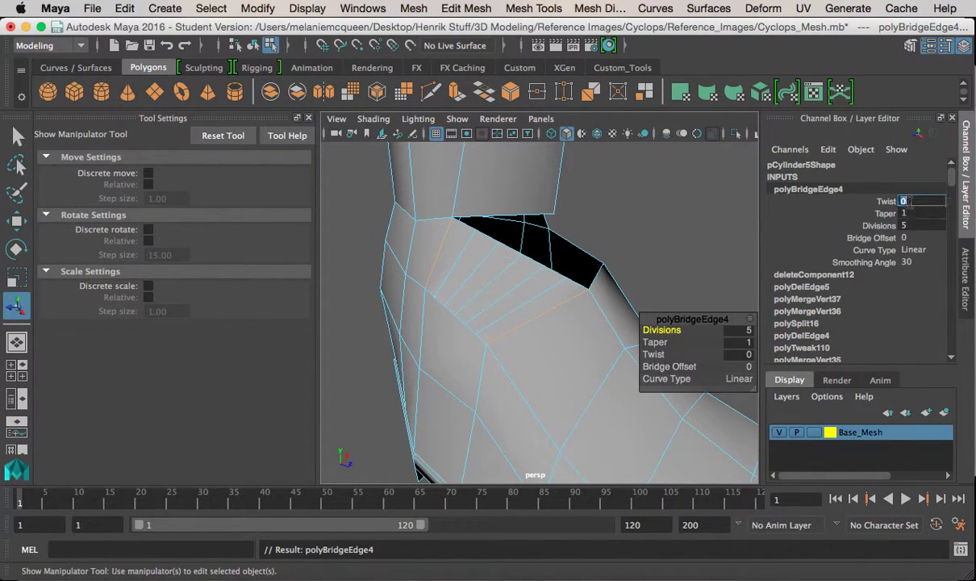
key("Return")
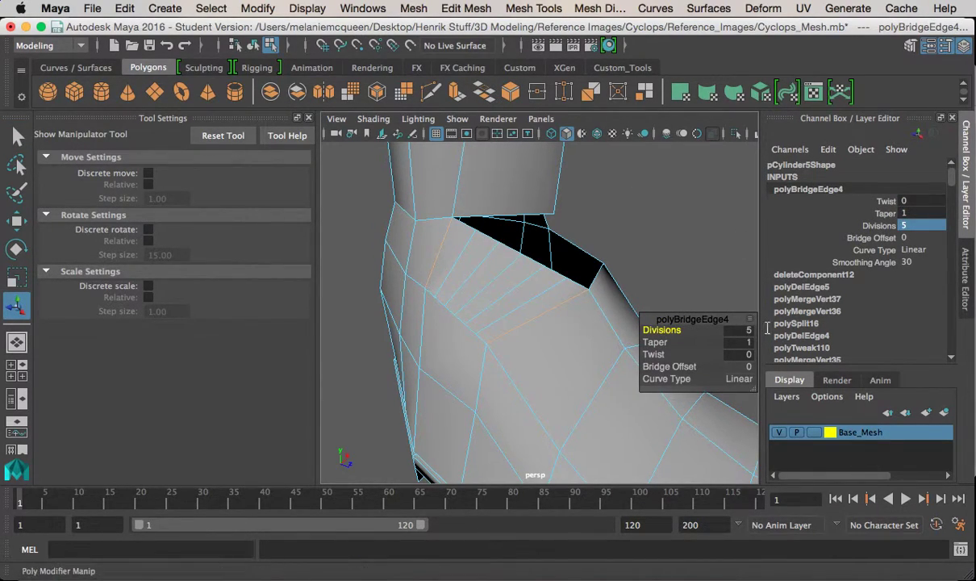
left_click(736, 331)
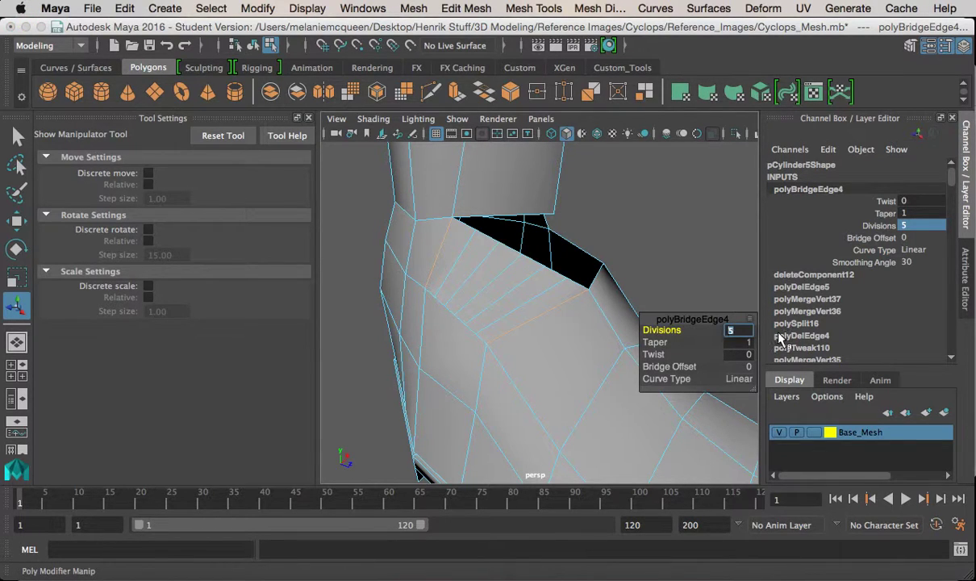
mouse_move(471, 275)
left_mouse_down("alt")
mouse_move(503, 347)
mouse_move(525, 286)
mouse_move(606, 266)
mouse_move(476, 279)
left_mouse_up("alt")
Step: Bridge the matching edge pair on the other side of the ankle opening with 0 divisions
left_click(594, 302)
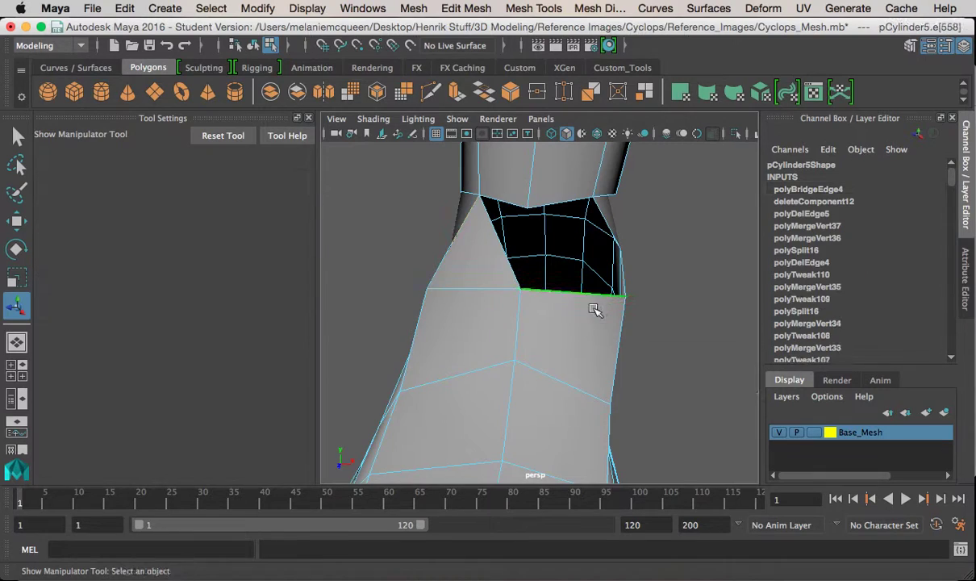
left_click_drag(595, 307, 517, 300, "alt")
left_click(641, 246, "shift")
key("super+z")
left_click(629, 248, "shift")
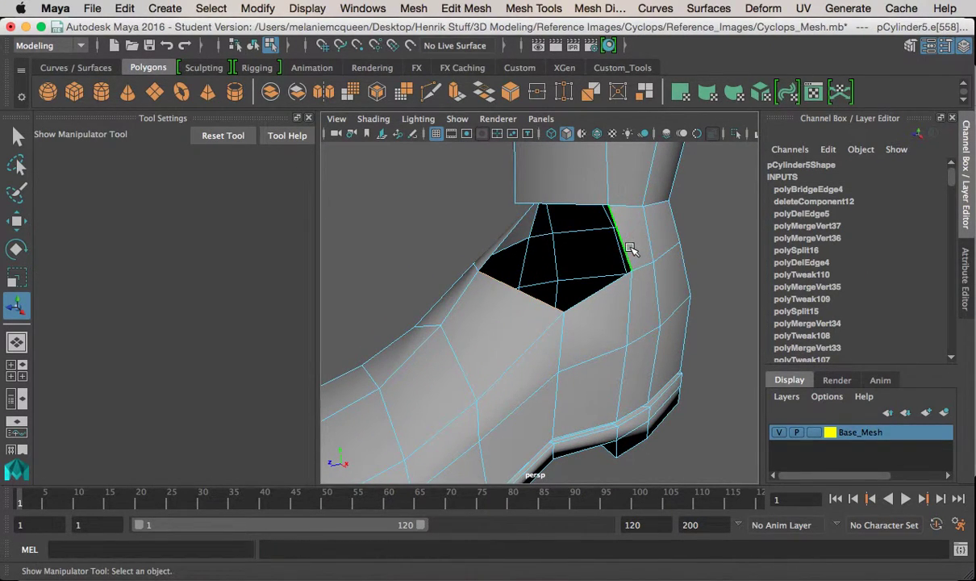
key("g")
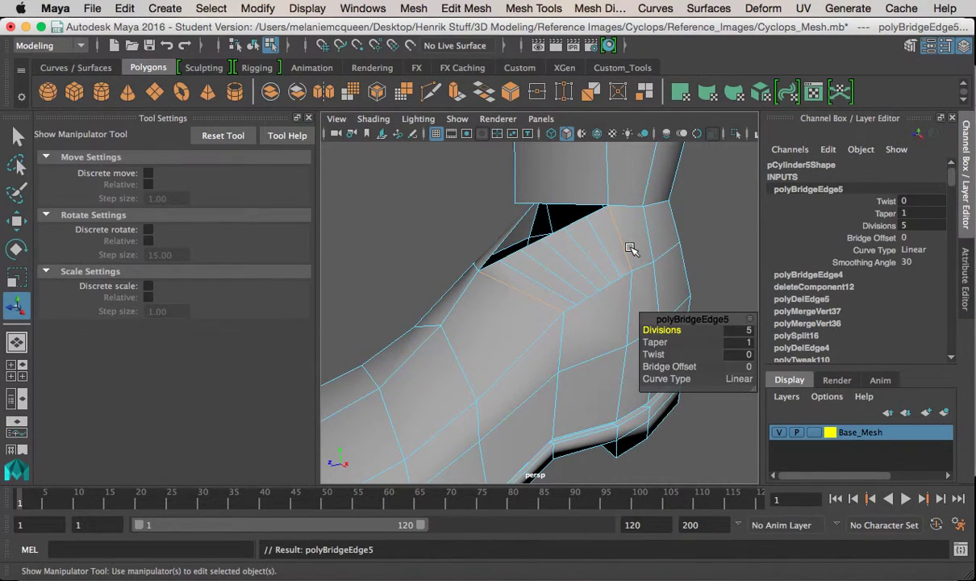
left_click(731, 327)
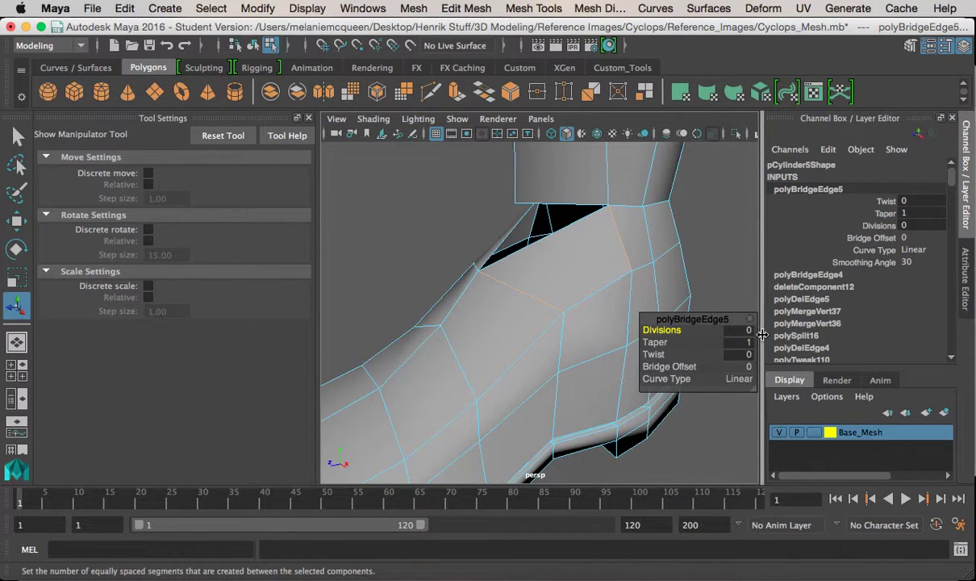
Step: Merge the ankle's front corner vertex with the uppermost instep vertex across the remaining gap
left_click_drag(459, 270, 521, 188, "alt")
right_click_drag(521, 188, 448, 173)
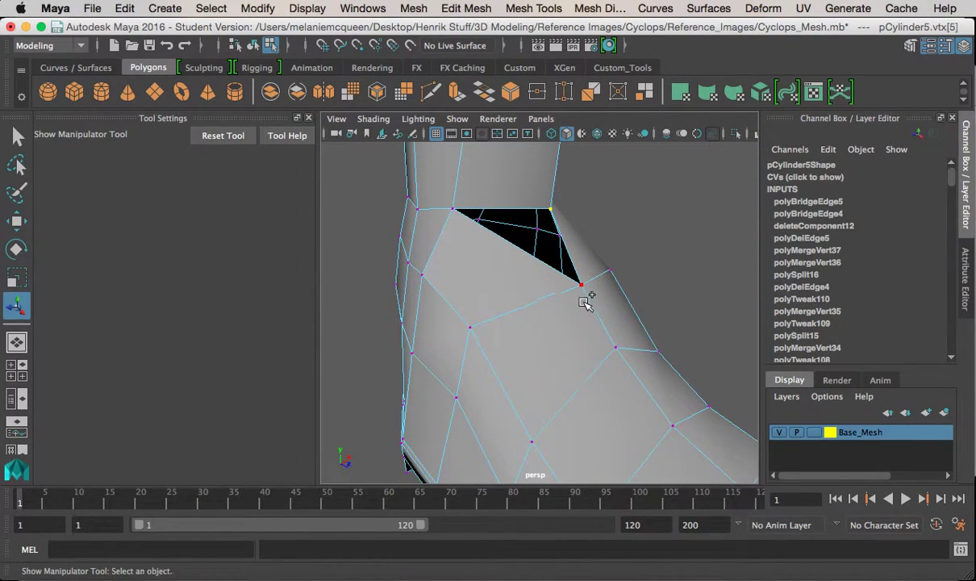
right_click_drag(583, 284, 593, 246, "shift")
left_click_drag(593, 246, 435, 236, "alt")
Step: Undo the vertex merge, both bridges and the deletion of the ankle's front faces
key("z")
key("z")
key("z")
key("z")
key("z")
key("z")
key("z")
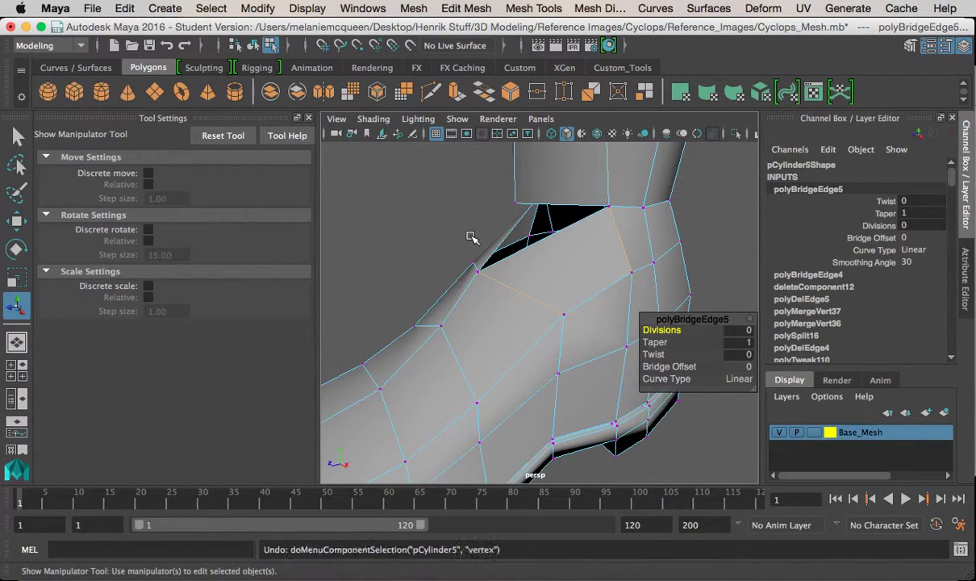
key("z")
key("z")
Step: Return to object mode, select the leg mesh and soften its edges
middle_click_drag(497, 252, 516, 284, "alt")
scroll(494, 277, "down", 3)
left_click_drag(495, 276, 724, 288, "alt")
right_click_drag(554, 275, 614, 246)
left_click(645, 269)
left_click_drag(565, 364, 379, 373, "alt")
left_click(588, 346)
middle_click_drag(588, 346, 566, 245, "alt")
left_click_drag(549, 311, 528, 244, "alt")
right_click_drag(530, 226, 532, 227, "shift")
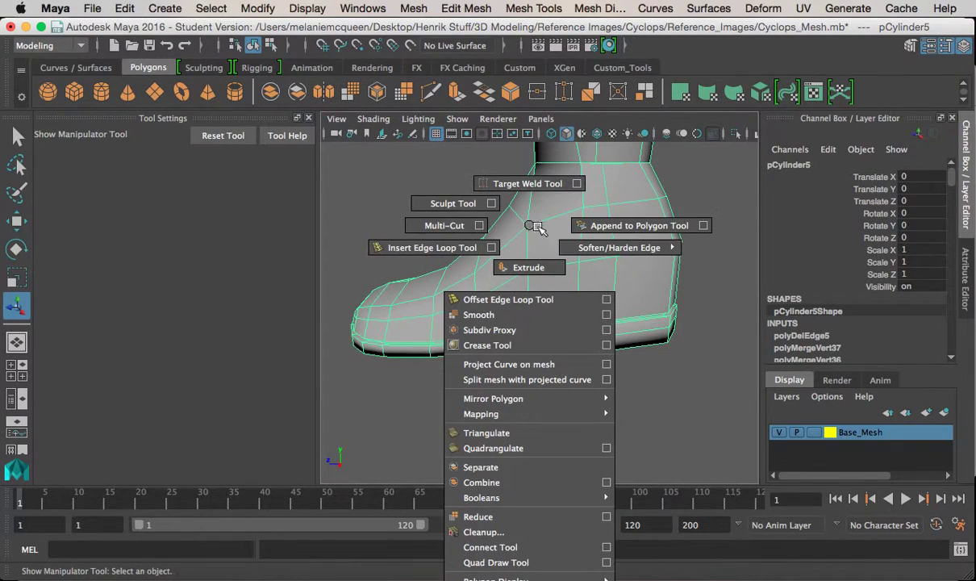
right_click_drag(644, 253, 687, 225, "shift")
Step: Examine the softened shading around the boot's ankle and instep from several sides
left_click_drag(688, 224, 505, 286, "alt")
left_click_drag(536, 325, 595, 304, "alt")
right_click_drag(594, 305, 555, 325, "alt")
left_click_drag(555, 325, 520, 288, "alt")
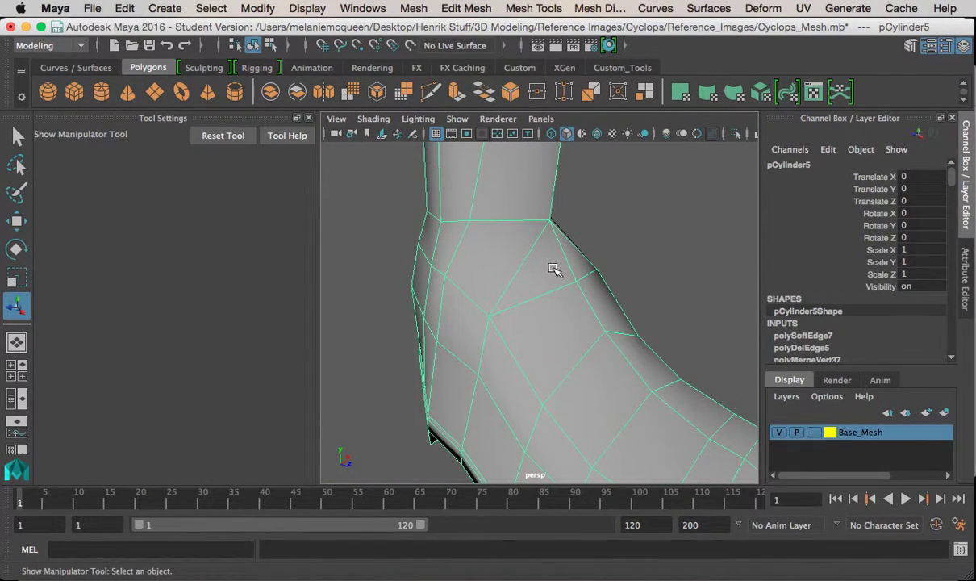
right_click_drag(593, 235, 562, 249, "alt")
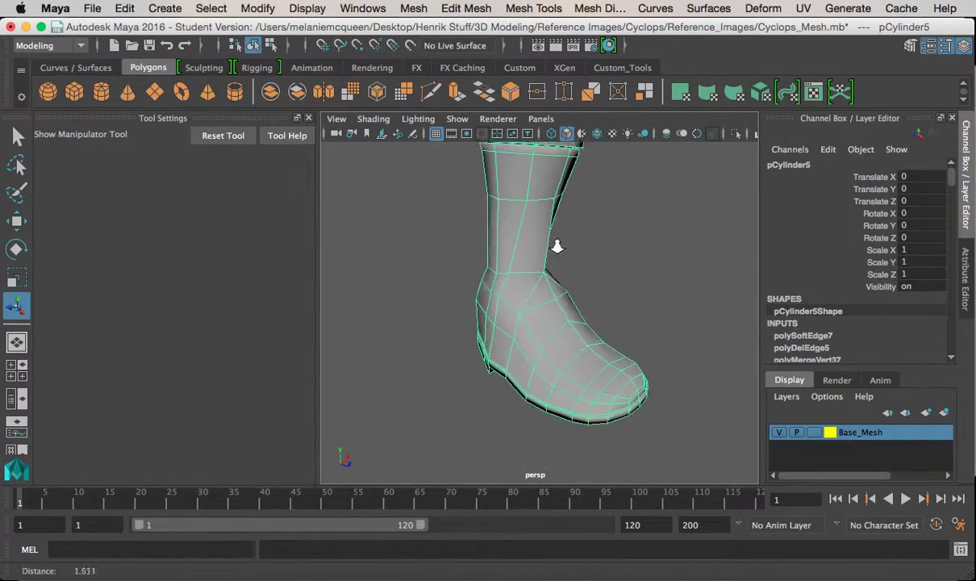
left_click_drag(522, 298, 550, 319, "alt")
right_click_drag(642, 310, 681, 394, "alt")
left_click_drag(682, 394, 517, 390, "alt")
right_click_drag(516, 390, 572, 279, "alt")
left_click(573, 279)
left_click_drag(569, 278, 571, 225, "alt")
Step: Merge the surplus vertices at the front of the ankle and check the leg in smooth preview
right_click_drag(571, 225, 579, 174)
left_click(571, 215)
left_click_drag(653, 211, 404, 254, "alt")
right_click_drag(520, 174, 590, 121)
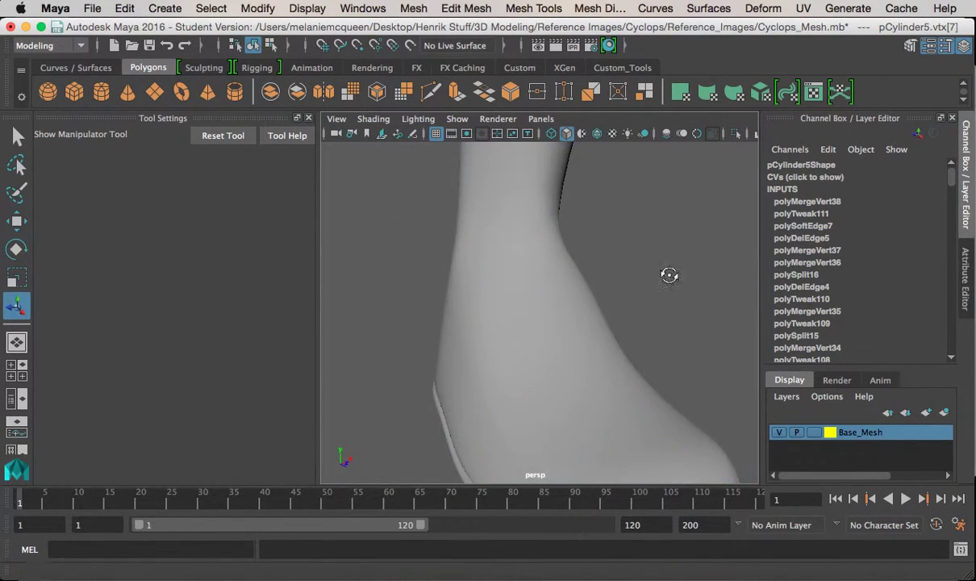
right_click_drag(705, 205, 569, 207, "alt")
left_click_drag(548, 278, 570, 283, "alt")
left_click(570, 283)
key("1")
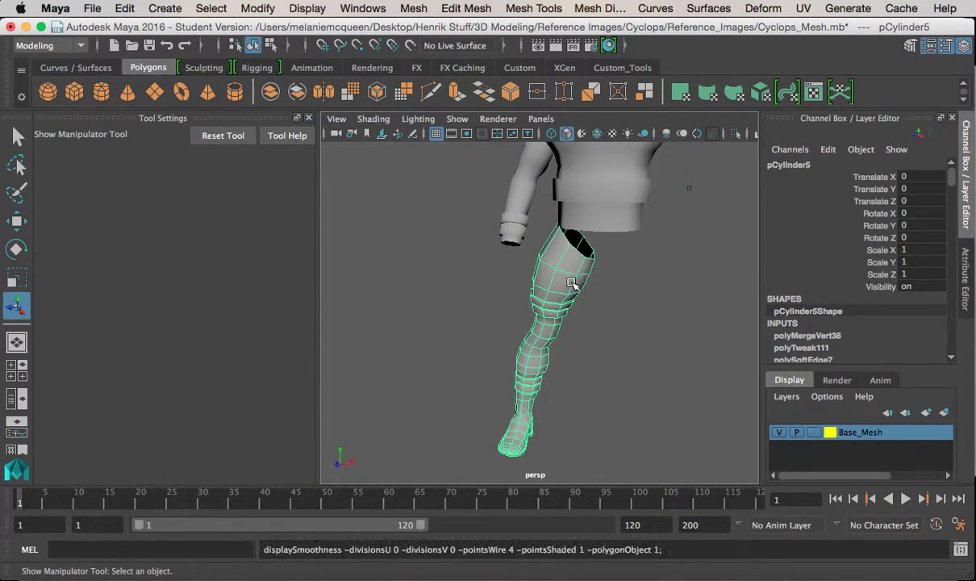
Step: Put the leg mesh in vertex mode and show it in the four-view layout with the toe framed in perspective
left_click(601, 302)
right_click_drag(601, 302, 638, 350, "alt")
left_click_drag(638, 350, 505, 318, "alt")
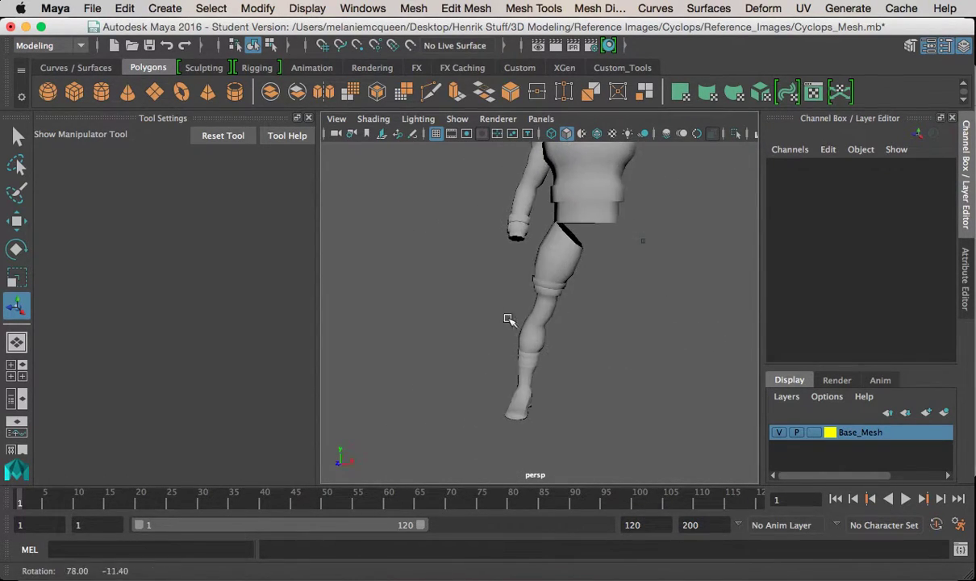
key("space")
key("space")
right_click_drag(541, 367, 526, 416, "alt")
key("space")
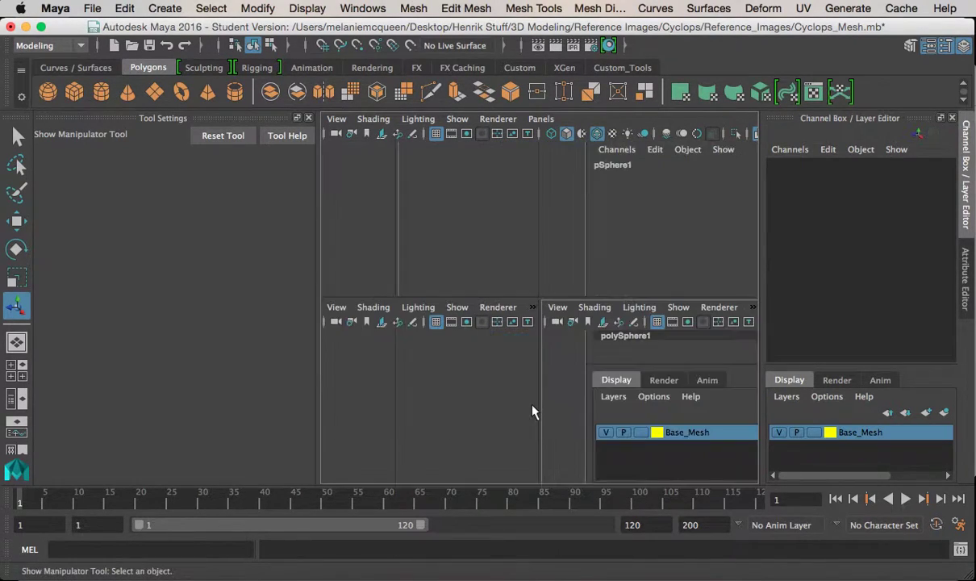
key("space")
left_click(531, 306)
right_click_drag(522, 176, 457, 172)
key("space")
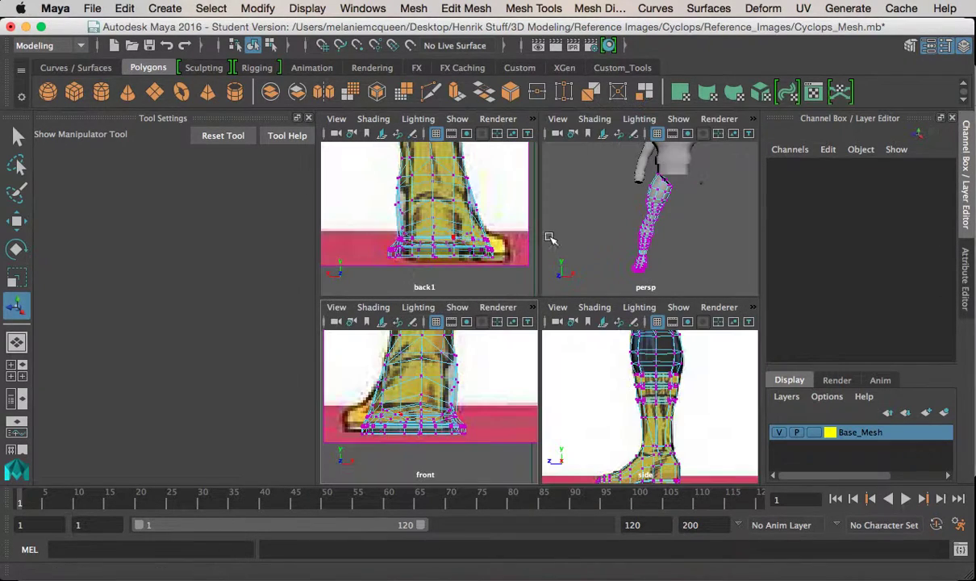
left_click_drag(626, 261, 676, 225, "alt")
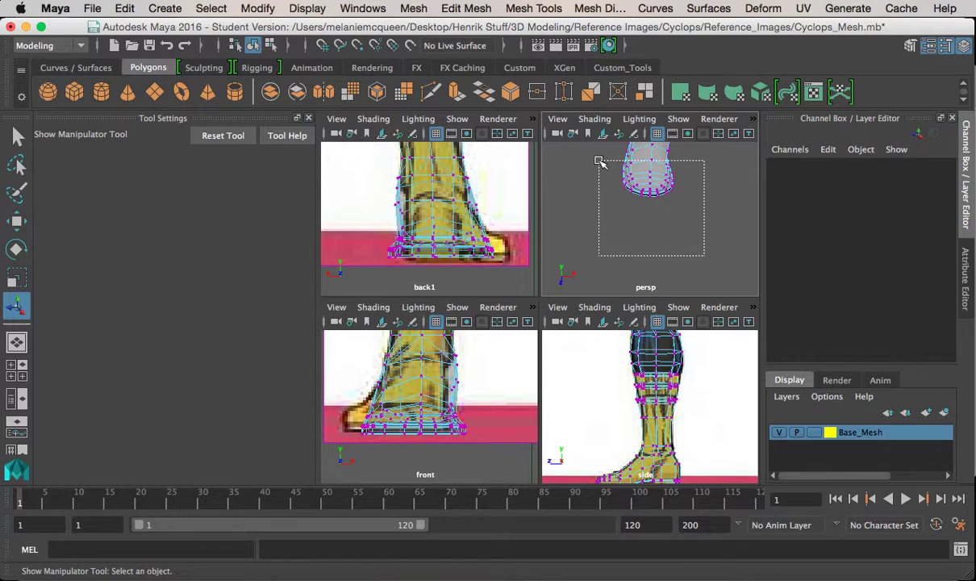
Step: Select the toe vertices and shift them sideways along X towards the toe in the reference images
left_click_drag(599, 161, 600, 162)
key("w")
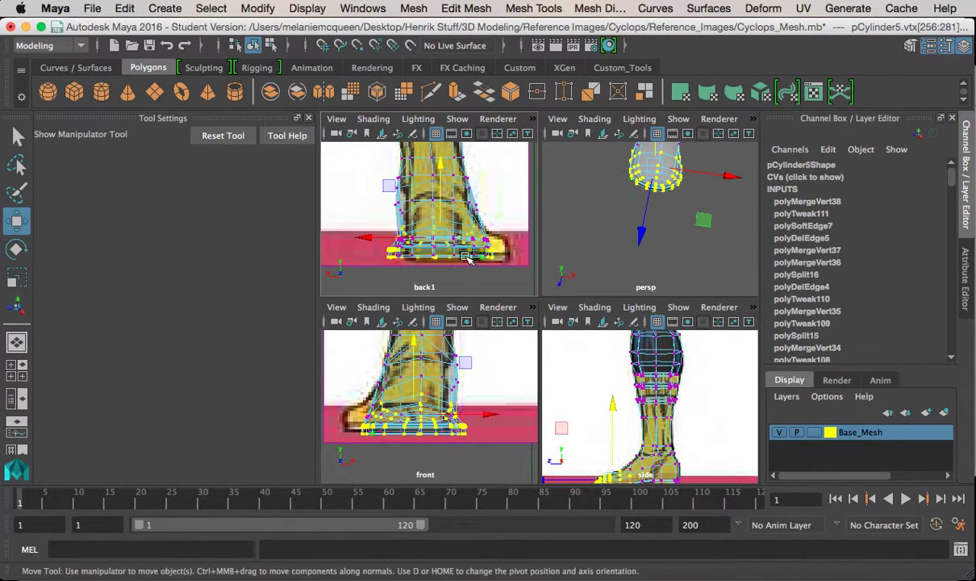
left_click_drag(368, 240, 380, 241)
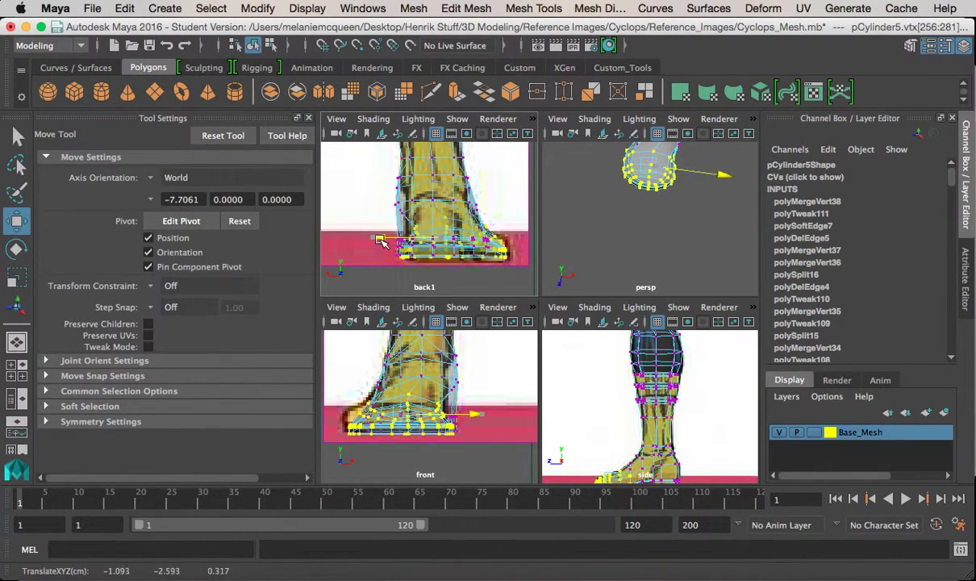
Step: Try to rotate the toe vertices about the foot's vertical axis and undo the attempt
key("e")
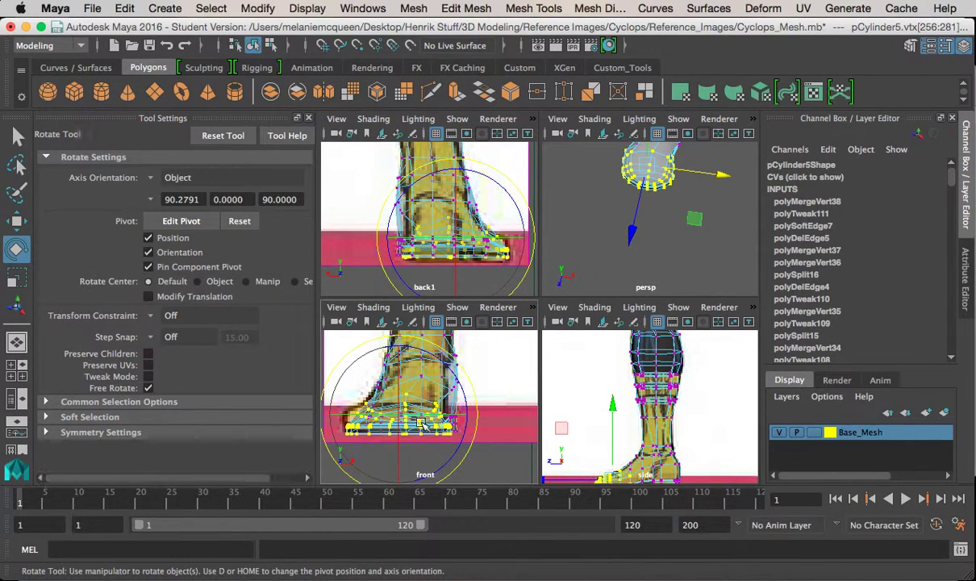
left_click_drag(631, 226, 631, 226)
left_click_drag(632, 278, 642, 256, "alt")
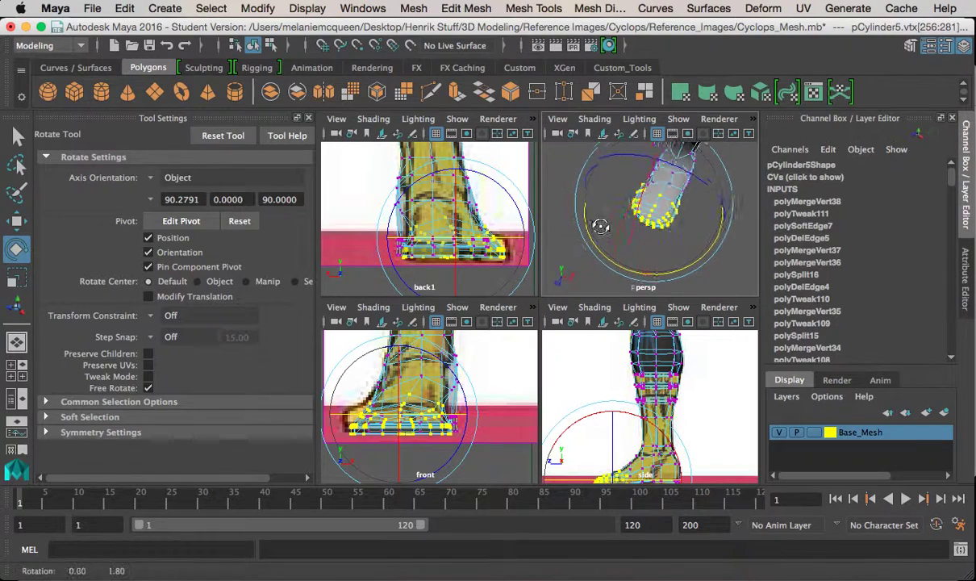
left_click_drag(604, 227, 547, 207, "alt")
key("super+z")
key("super+z")
key("super+z")
Step: Return to the single perspective view in object mode and undo the remaining toe adjustments
mouse_move(663, 234)
left_mouse_down("alt")
mouse_move(600, 203)
mouse_move(651, 234)
left_mouse_up("alt")
left_click_drag(728, 279, 728, 279)
left_click_drag(629, 242, 694, 271, "alt")
key("w")
left_click_drag(658, 234, 671, 167, "alt")
left_click_drag(661, 214, 652, 196, "alt")
key("space")
mouse_move(490, 179)
right_mouse_down()
mouse_move(492, 169)
mouse_move(650, 152)
right_mouse_up()
left_click_drag(559, 248, 533, 300, "alt")
key("z")
key("z")
key("z")
key("z")
Step: Examine the boot's wireframe and edge flow from the front, side and back
middle_click_drag(534, 300, 538, 255, "alt")
right_click_drag(538, 255, 565, 317, "alt")
left_click_drag(565, 316, 542, 282, "alt")
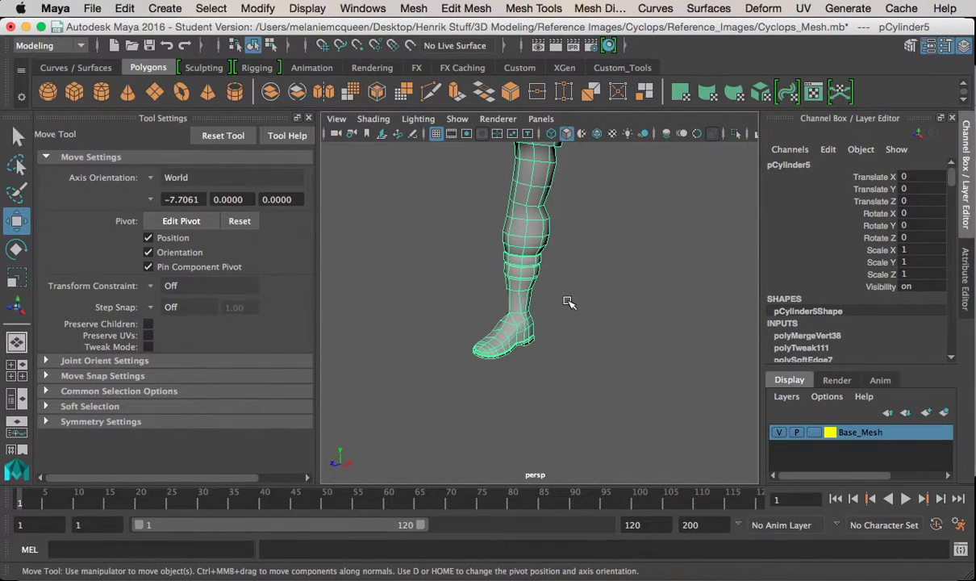
left_click_drag(540, 255, 528, 321, "alt")
right_click_drag(528, 321, 581, 385, "alt")
left_click_drag(582, 385, 499, 300, "alt")
right_click_drag(499, 301, 524, 329, "alt")
left_click_drag(524, 329, 575, 330, "alt")
middle_click_drag(720, 346, 647, 315, "alt")
left_click_drag(560, 299, 643, 299, "alt")
right_click_drag(484, 310, 562, 338, "alt")
left_click_drag(541, 324, 586, 320, "alt")
middle_click_drag(468, 307, 577, 300, "alt")
left_click_drag(484, 297, 621, 264, "alt")
left_click(655, 257)
left_click_drag(679, 270, 608, 293, "alt")
left_click(612, 265)
right_click_drag(608, 293, 544, 251, "alt")
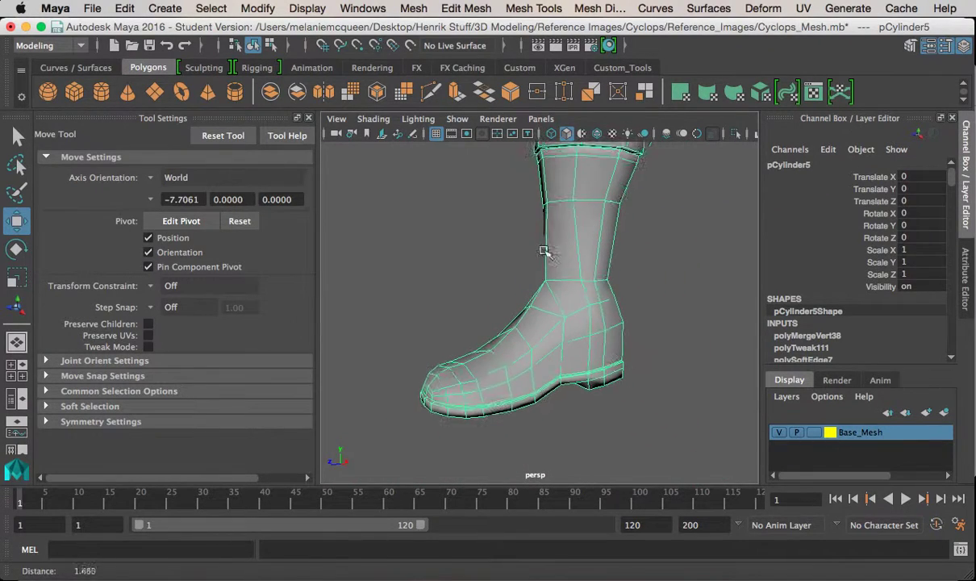
left_click(661, 295)
left_click_drag(476, 297, 607, 324, "alt")
left_click_drag(454, 271, 608, 299, "alt")
left_click(610, 304)
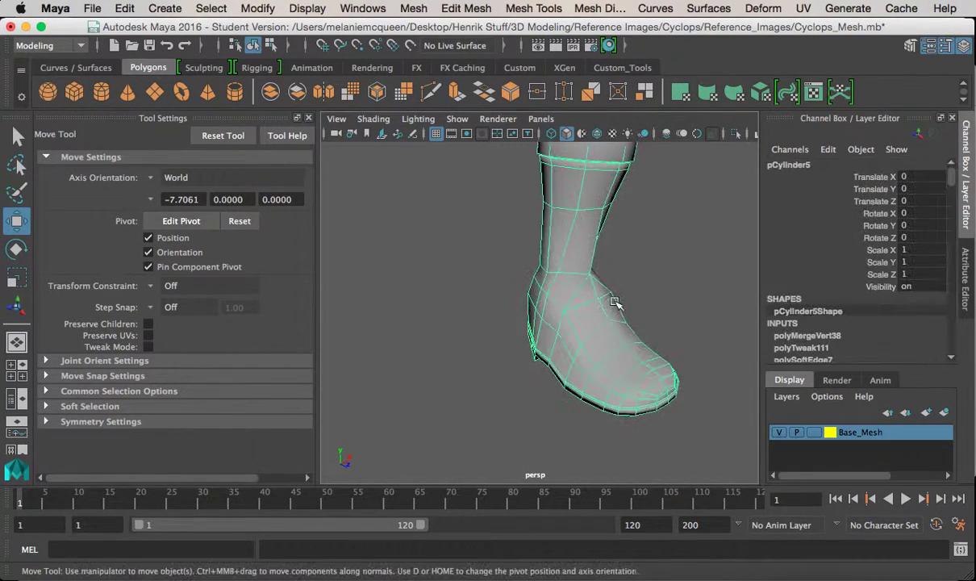
middle_click_drag(668, 313, 583, 317, "alt")
left_click_drag(582, 317, 730, 347, "alt")
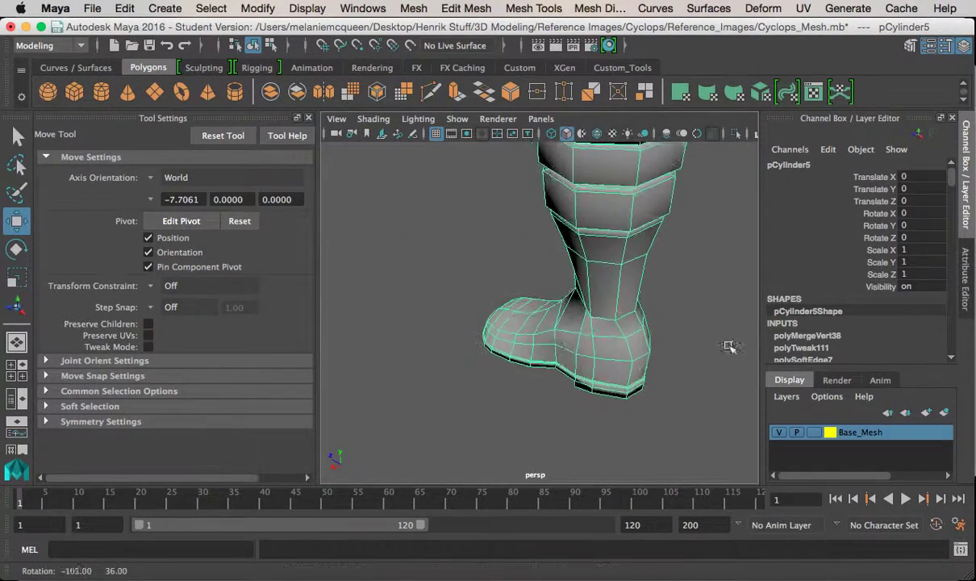
left_click(656, 321)
left_click_drag(484, 289, 510, 277, "alt")
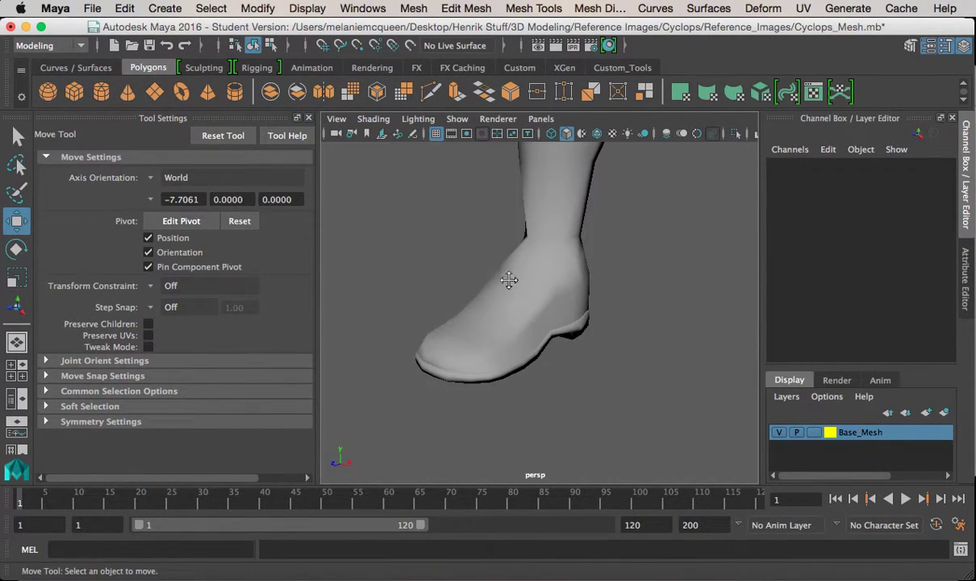
Step: Examine the shaded, unselected lower leg and boot, checking the ankle, straps and sole
left_click(537, 288)
right_click_drag(497, 263, 536, 323, "alt")
middle_click_drag(545, 307, 552, 259, "alt")
left_click_drag(553, 277, 523, 255, "alt")
middle_click_drag(522, 252, 529, 268, "alt")
right_click_drag(533, 271, 598, 355, "alt")
left_click(499, 264)
left_click_drag(502, 262, 522, 230, "alt")
middle_click_drag(523, 227, 525, 303, "alt")
right_click_drag(525, 303, 500, 279, "alt")
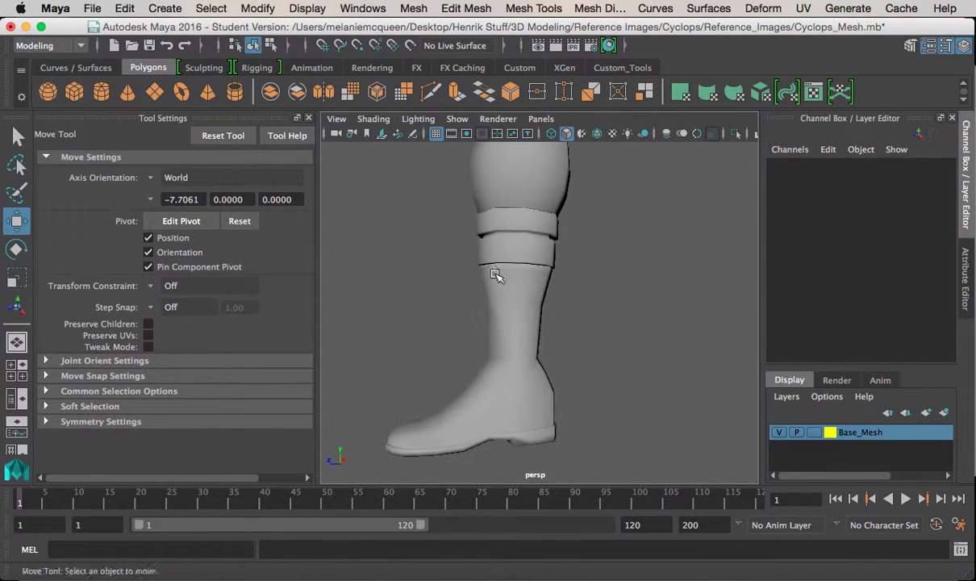
left_click_drag(512, 297, 562, 311, "alt")
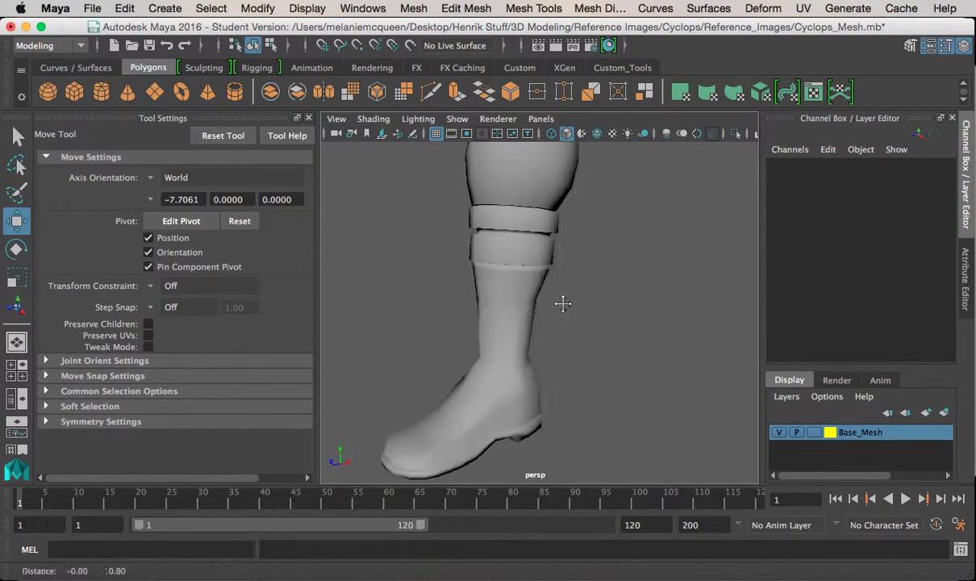
middle_click_drag(562, 312, 558, 291, "alt")
right_click_drag(558, 290, 533, 278, "alt")
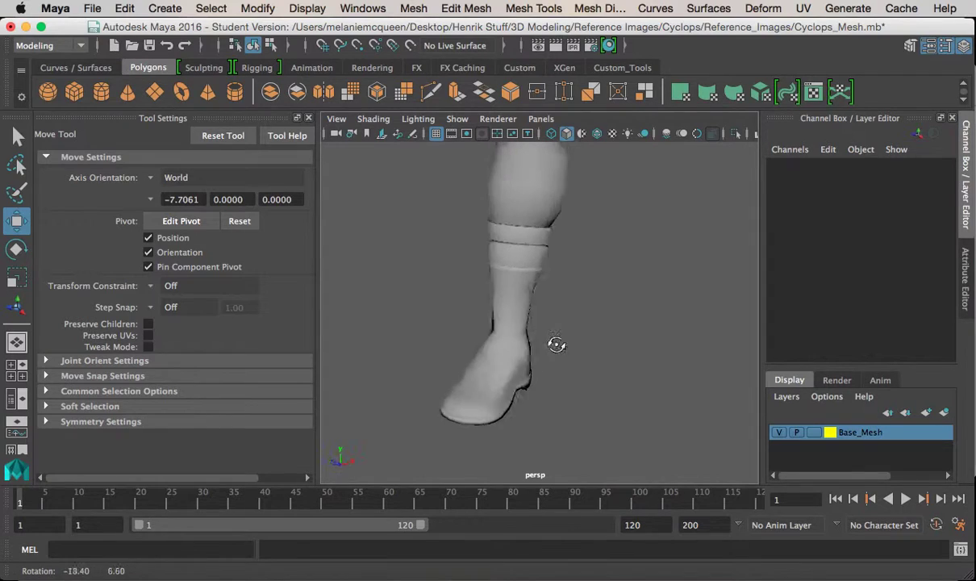
middle_click_drag(596, 281, 585, 360, "alt")
right_click_drag(585, 360, 558, 335, "alt")
Step: Show the leg mesh in smooth preview and examine its shape together with the torso and arm
left_click(552, 295)
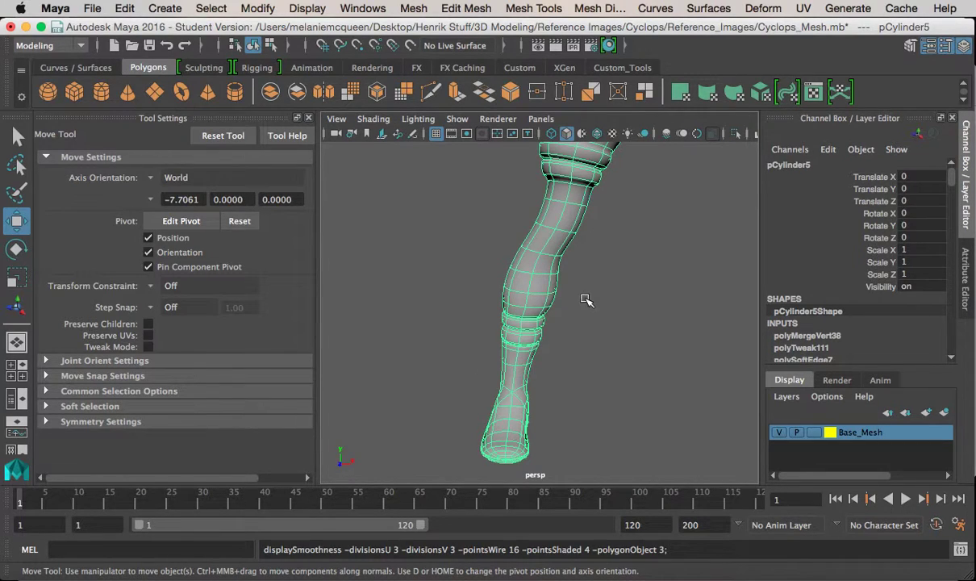
left_click_drag(615, 322, 494, 330, "alt")
right_click_drag(493, 330, 488, 329, "alt")
middle_click_drag(488, 329, 496, 336, "alt")
left_click_drag(517, 351, 575, 311, "alt")
left_click(606, 360)
middle_click_drag(606, 359, 607, 357, "alt")
left_click_drag(607, 358, 520, 312, "alt")
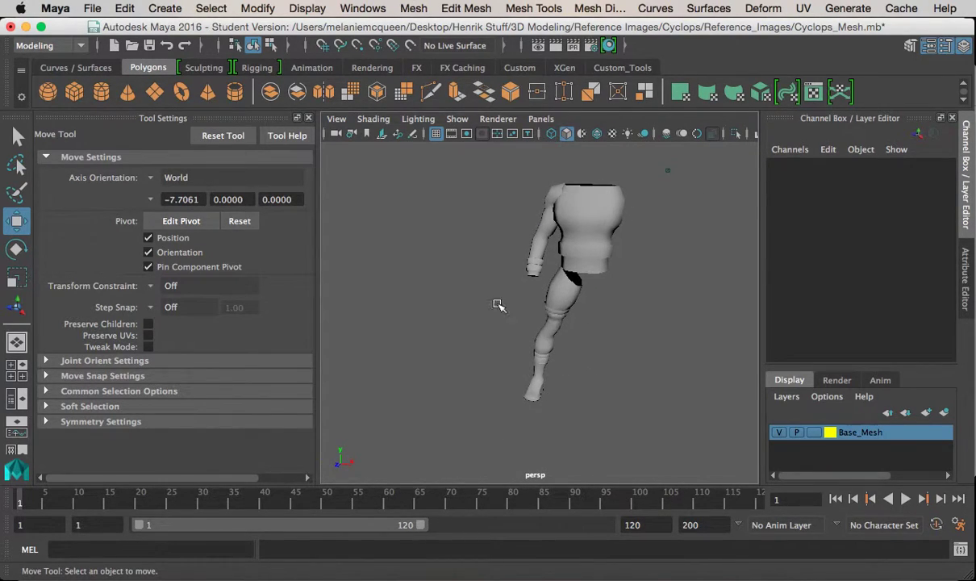
Step: Hide the Tool Settings and inspect the leg and torso in the widened perspective view
left_click(308, 118)
scroll(488, 279, "down", 5)
middle_click_drag(488, 279, 497, 298, "alt")
left_click_drag(497, 299, 401, 299, "alt")
middle_click_drag(402, 298, 413, 286, "alt")
right_click_drag(414, 286, 517, 381, "alt")
left_click_drag(498, 364, 595, 367, "alt")
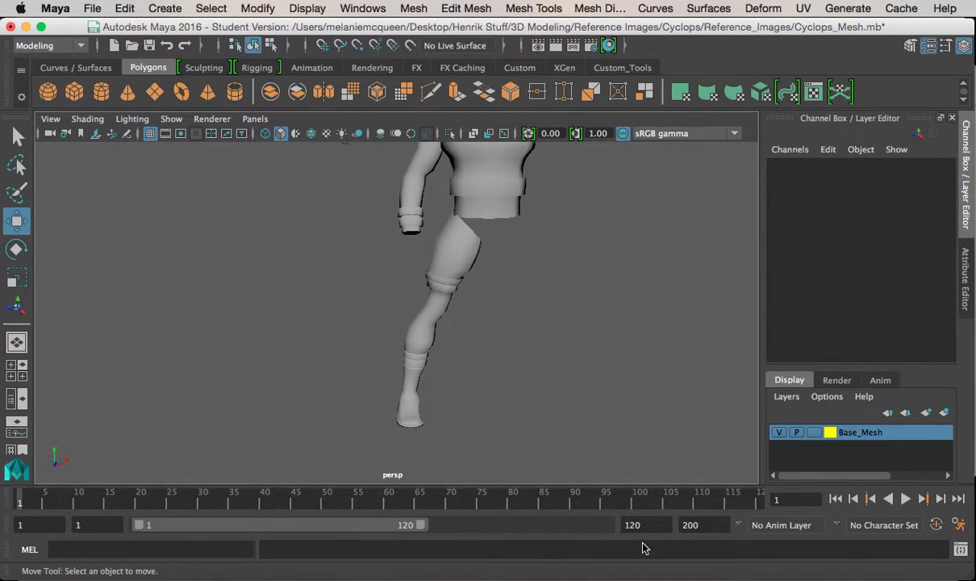
left_click(596, 579)
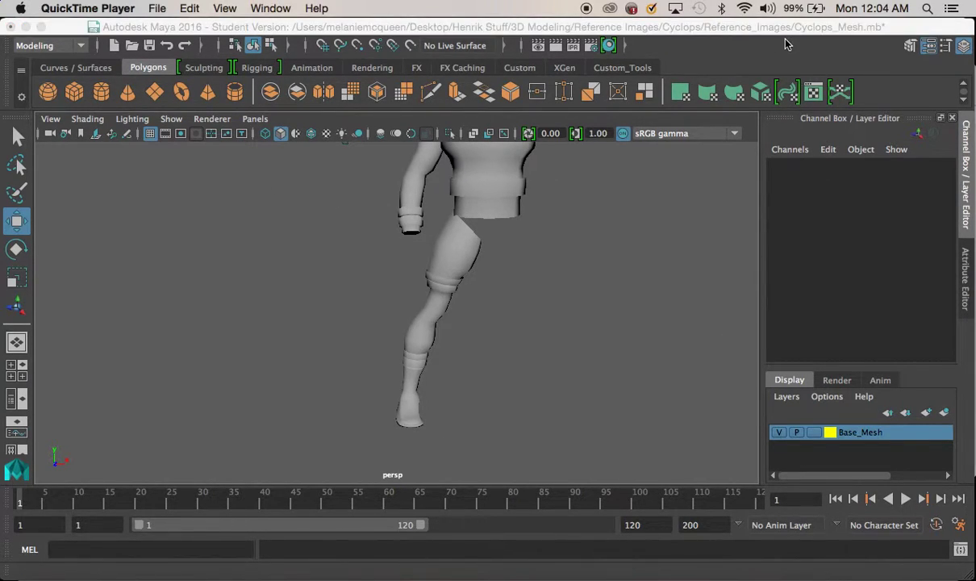